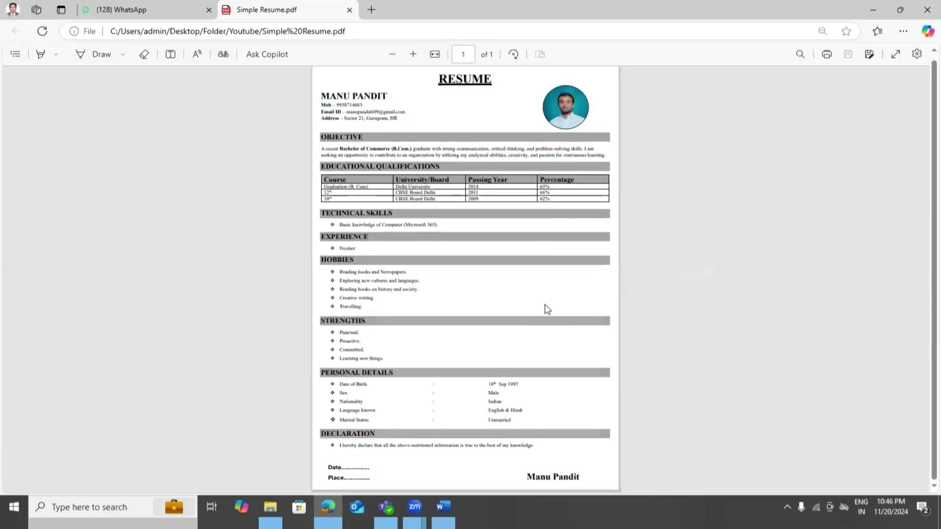
# - Start a new blank Word document and type 'Resume'
pyautogui.scroll(2, 545, 310)
pyautogui.scroll(1, 546, 309)
pyautogui.scroll(5, 449, 185)
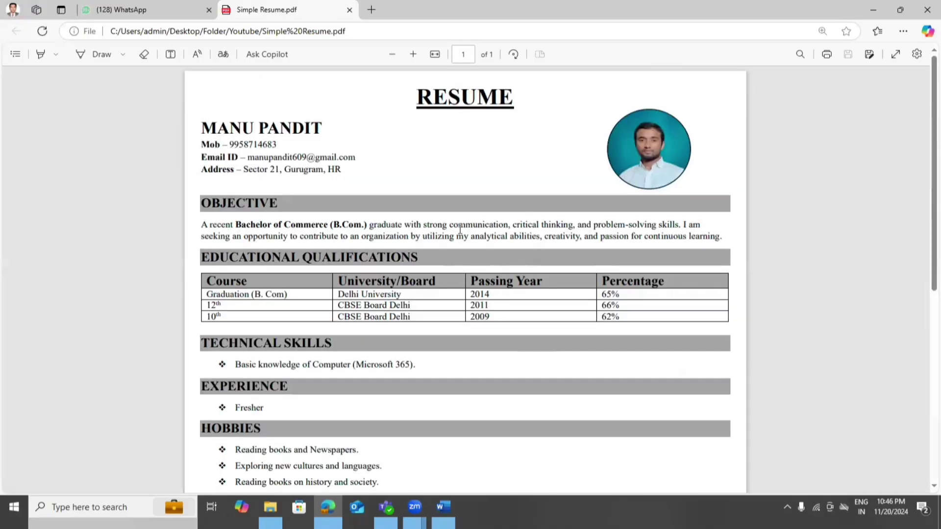
pyautogui.scroll(-2, 280, 405)
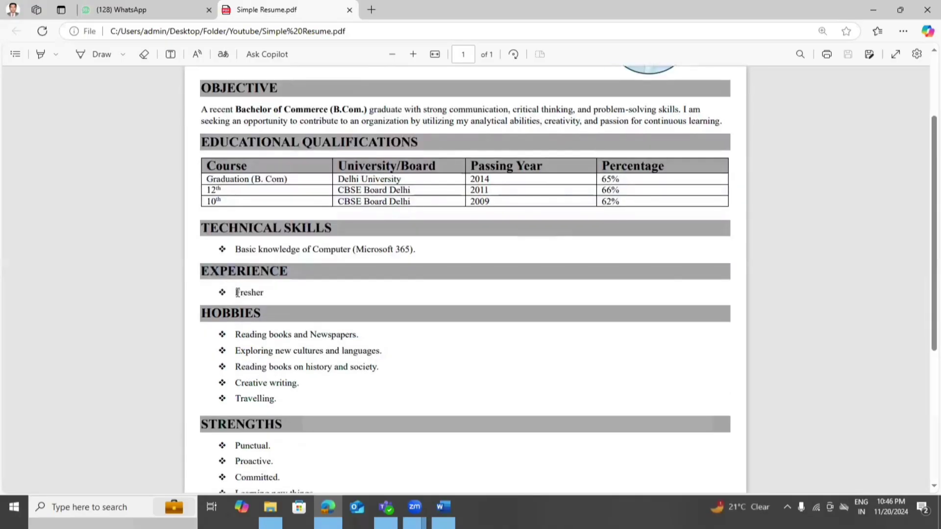
pyautogui.moveTo(237, 292); pyautogui.dragTo(275, 292)
pyautogui.scroll(-4, 349, 360)
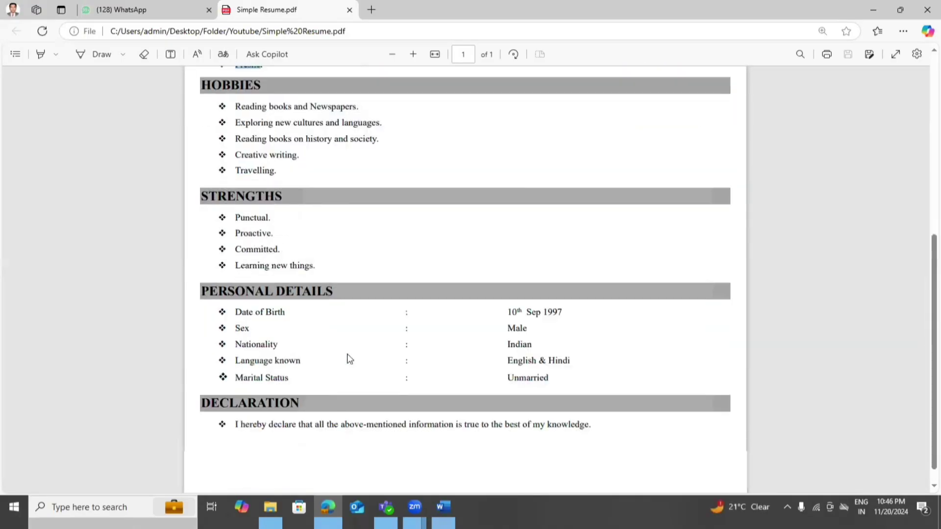
pyautogui.scroll(-1, 362, 355)
pyautogui.keyDown('ctrl'); pyautogui.scroll(3, 397, 350); pyautogui.keyUp('ctrl')
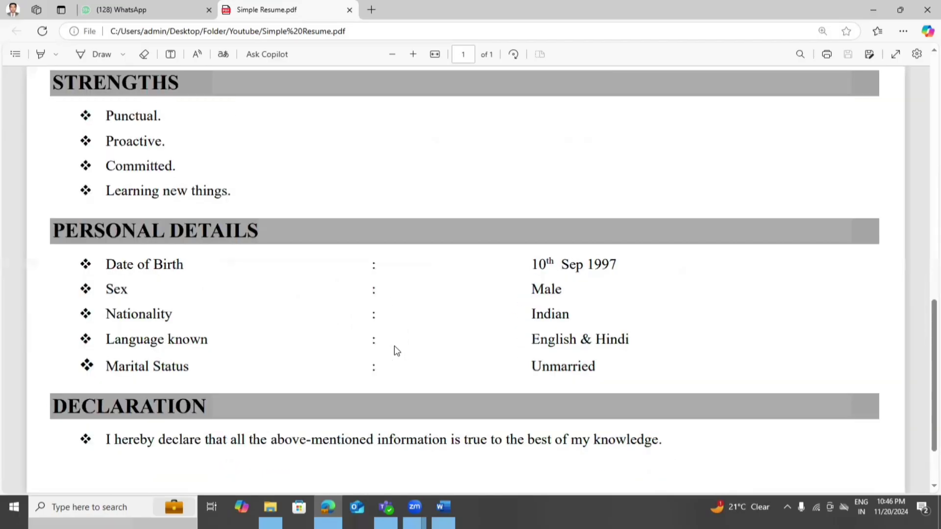
pyautogui.scroll(3, 403, 346)
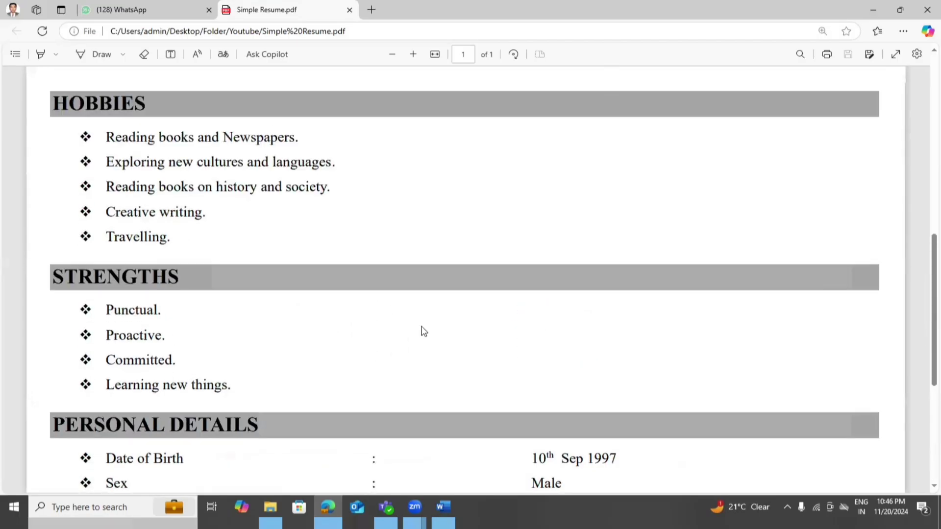
pyautogui.scroll(5, 420, 330)
pyautogui.scroll(5, 422, 325)
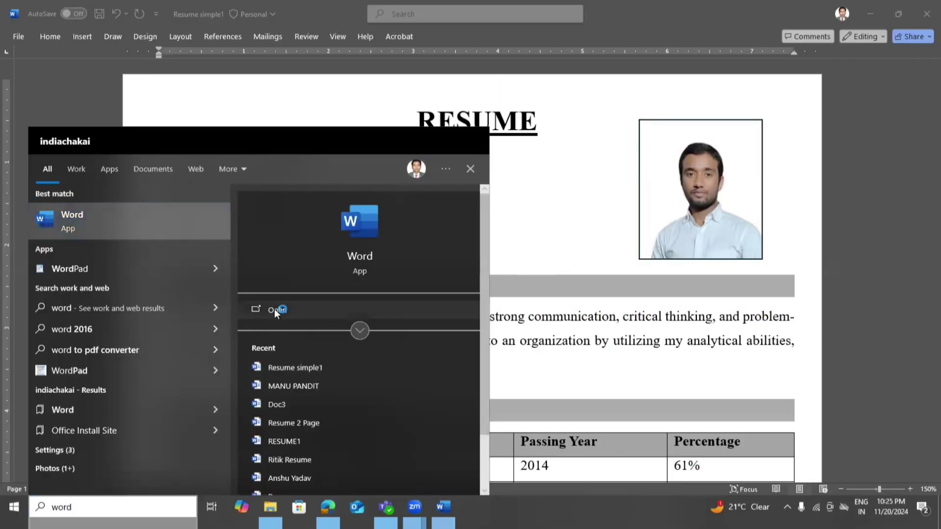
pyautogui.click(274, 309)
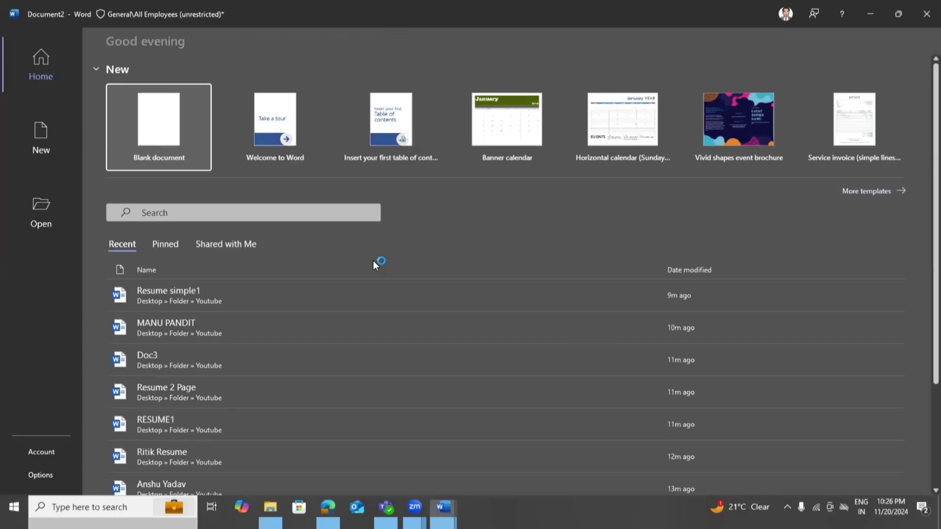
pyautogui.click(172, 146)
pyautogui.write('Resume')
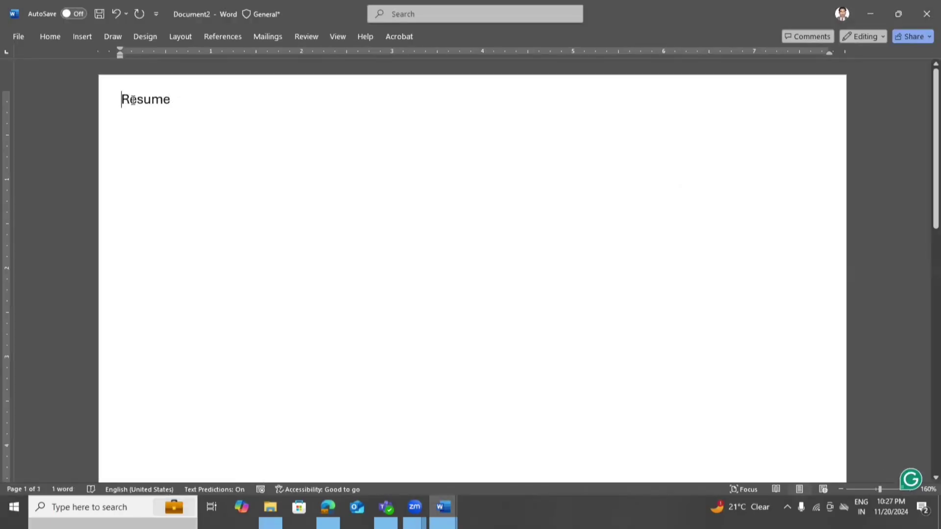
# - Change 'Resume' to uppercase RESUME with Change Case
pyautogui.moveTo(122, 99); pyautogui.dragTo(173, 101)
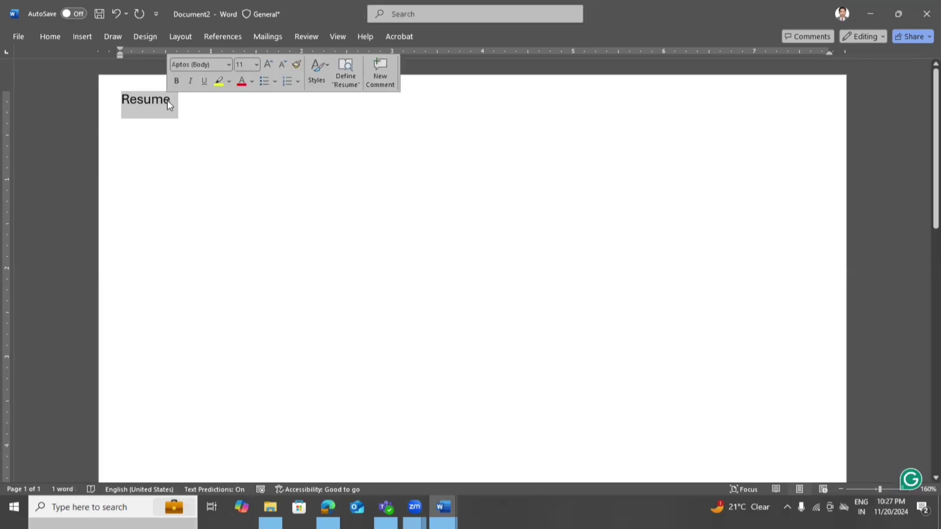
pyautogui.press('Right')
pyautogui.moveTo(131, 99); pyautogui.dragTo(173, 100)
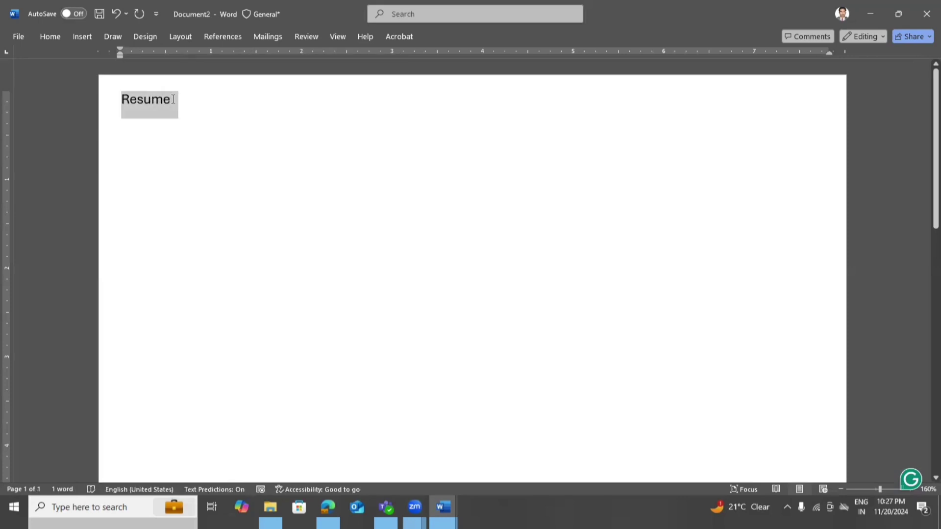
pyautogui.click(49, 38)
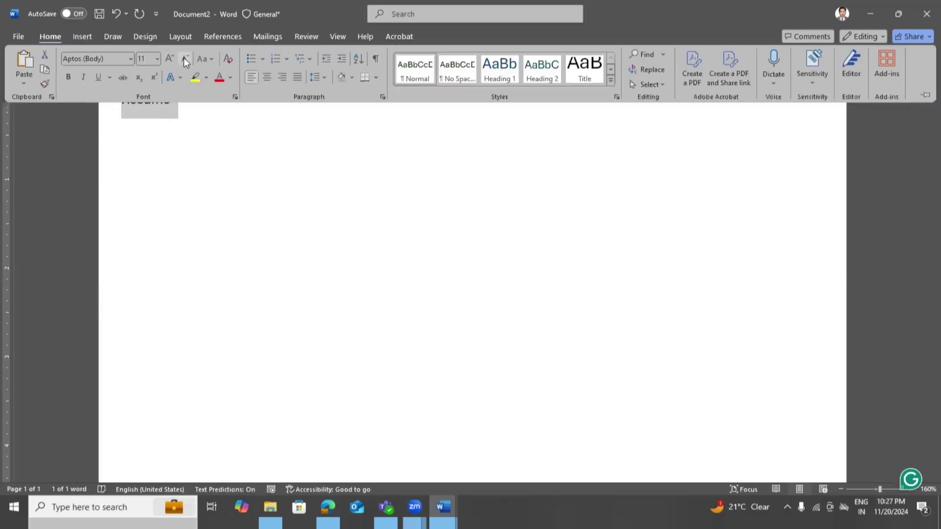
pyautogui.click(209, 59)
pyautogui.click(235, 104)
# - Centre the RESUME heading and enlarge it to 24 pt
pyautogui.click(184, 99)
pyautogui.moveTo(185, 98); pyautogui.dragTo(115, 98)
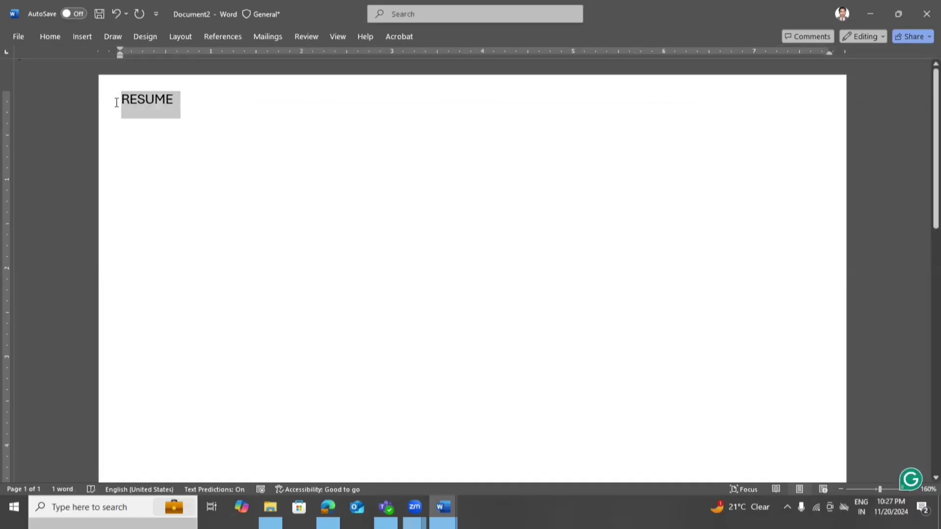
pyautogui.click(60, 37)
pyautogui.click(266, 77)
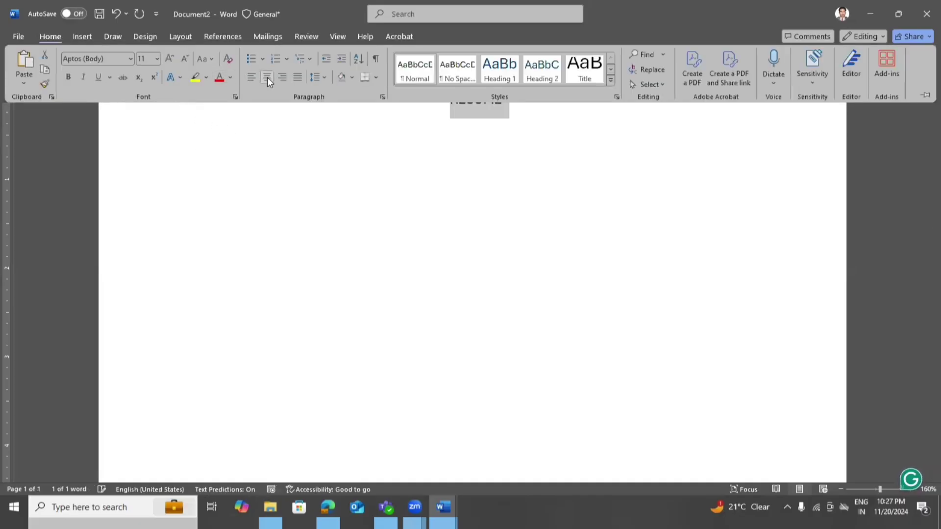
pyautogui.click(169, 57)
pyautogui.click(170, 58)
pyautogui.click(170, 58)
pyautogui.click(169, 58)
pyautogui.click(170, 57)
pyautogui.click(168, 58)
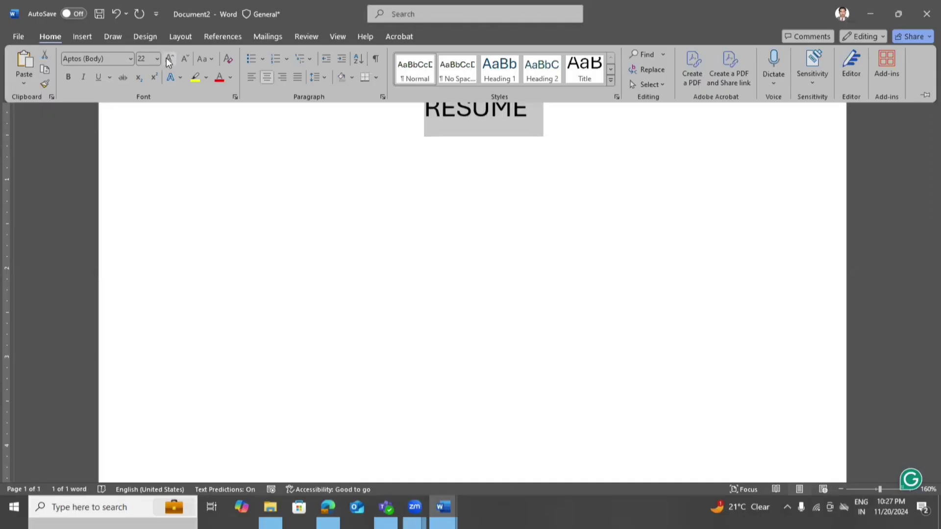
pyautogui.click(169, 57)
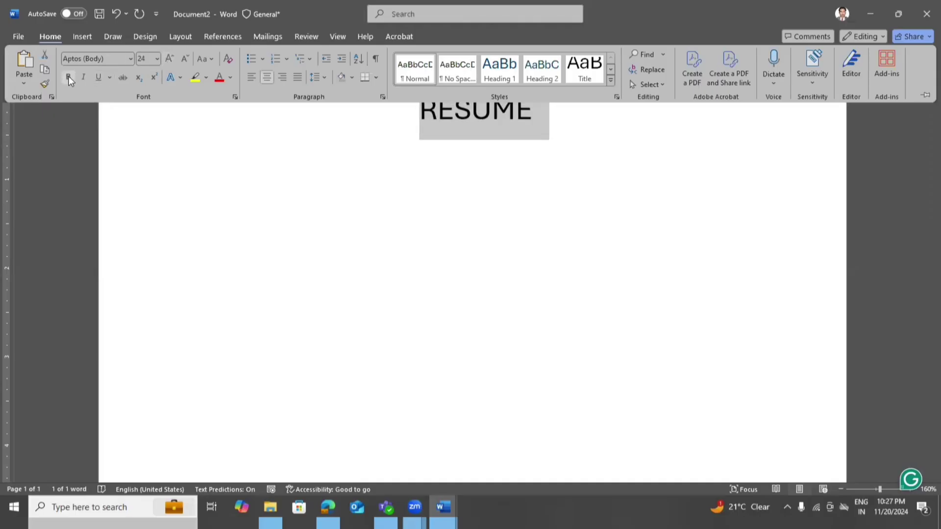
# - Make RESUME bold, underlined Times New Roman and start a new line below it
pyautogui.click(68, 77)
pyautogui.click(128, 58)
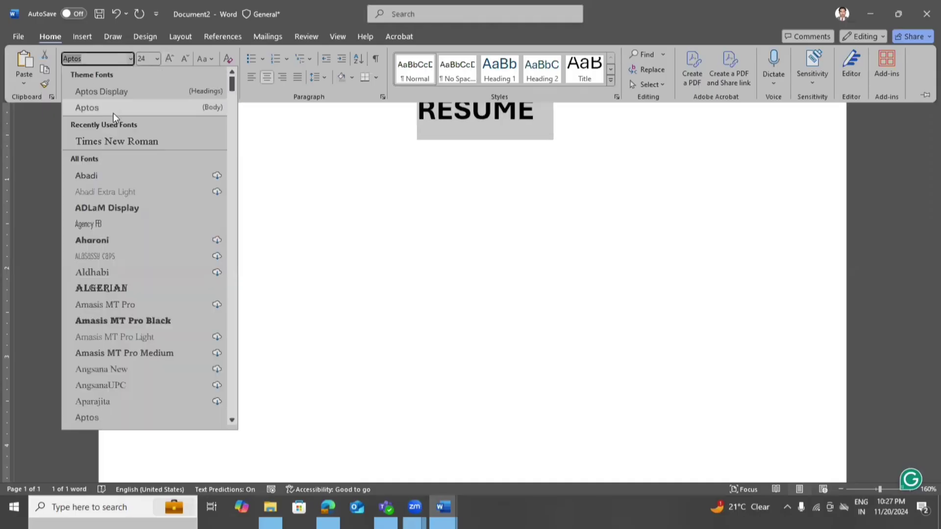
pyautogui.click(113, 141)
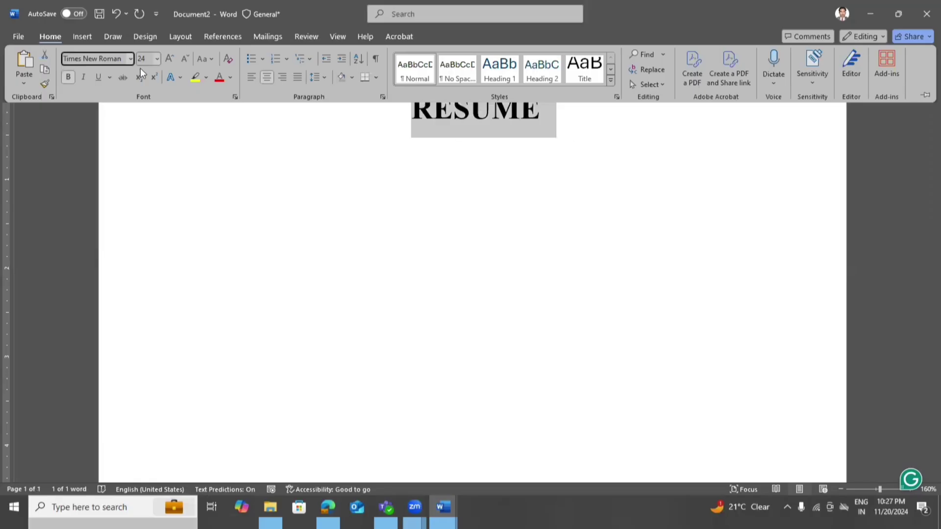
pyautogui.click(98, 78)
pyautogui.click(559, 137)
pyautogui.press('Return')
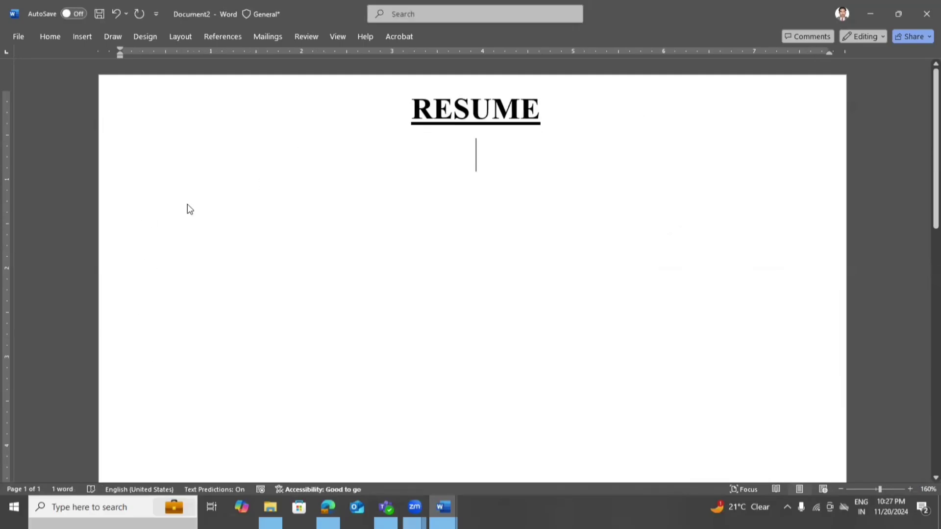
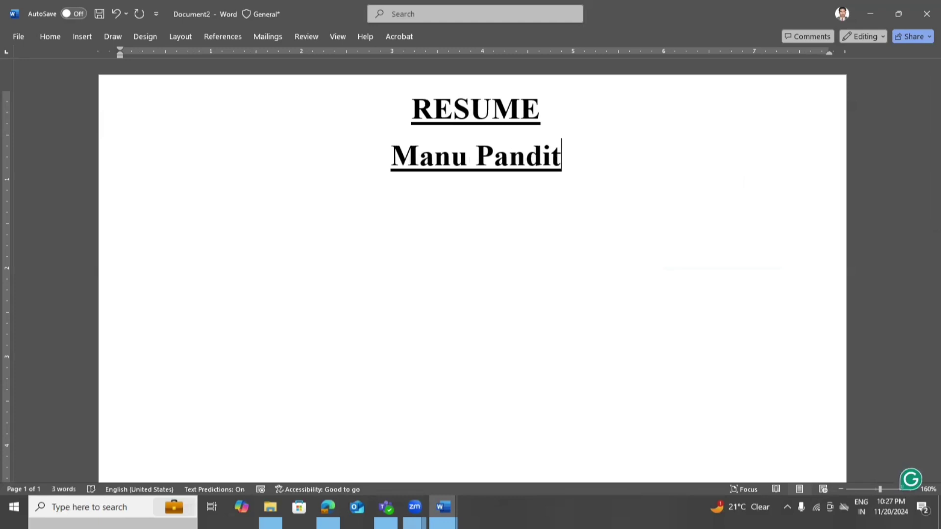
# - Type the candidate's full name in uppercase on its own line
pyautogui.hotkey('ctrl', 'shift', 'Left')
pyautogui.hotkey('ctrl', 'shift', 'Left')
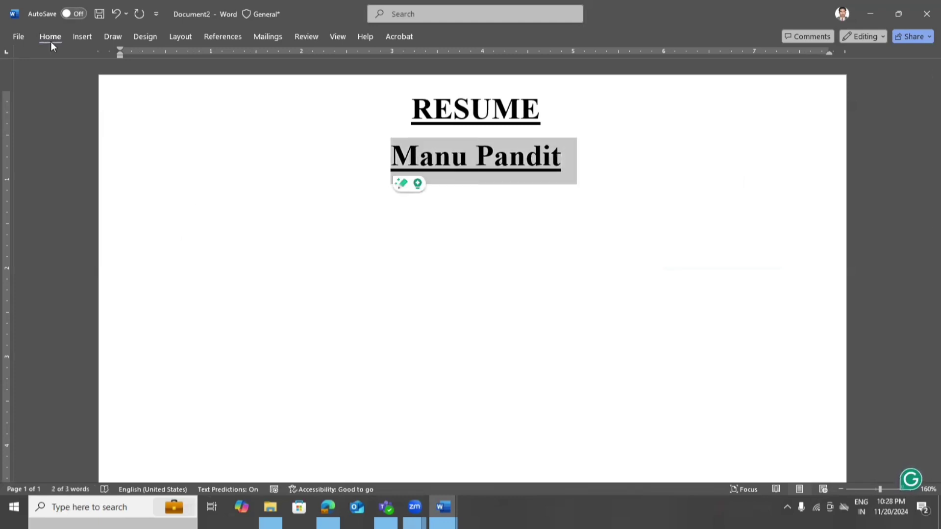
pyautogui.click(51, 39)
pyautogui.click(212, 59)
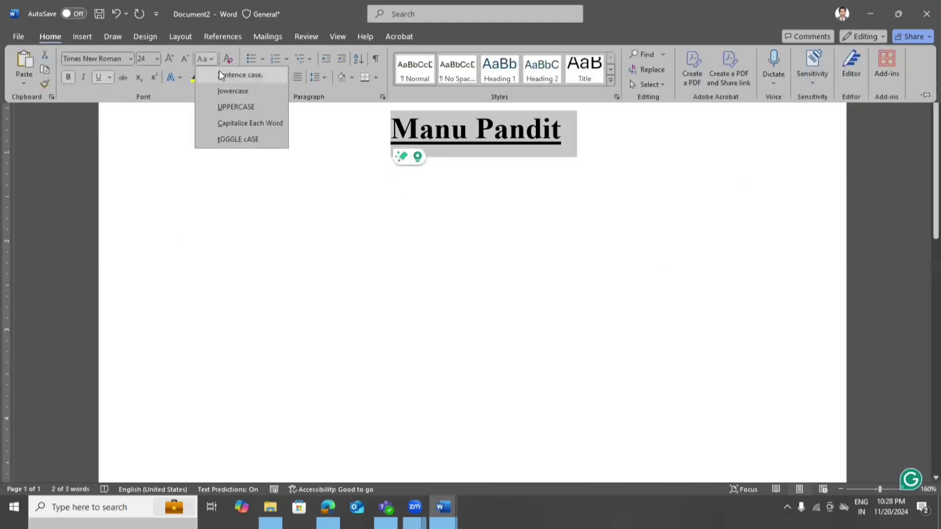
pyautogui.click(225, 108)
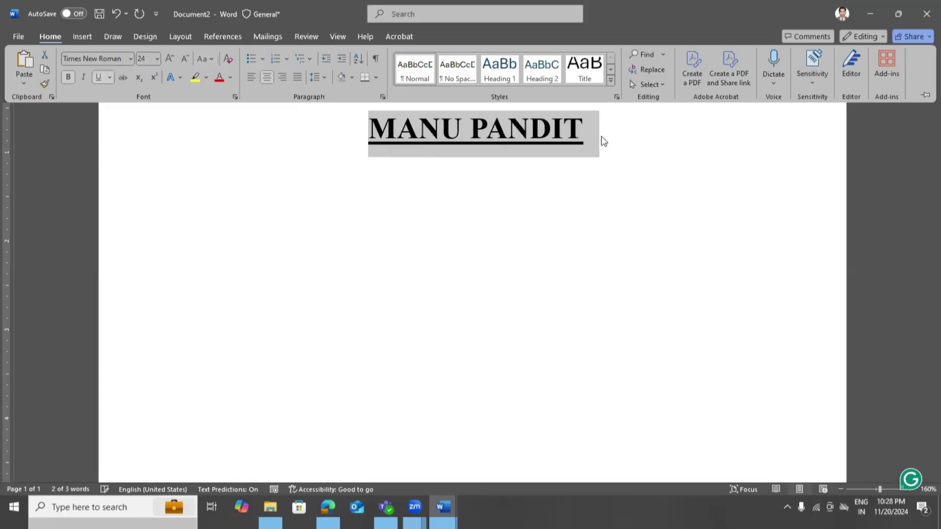
pyautogui.click(594, 142)
pyautogui.press('Return')
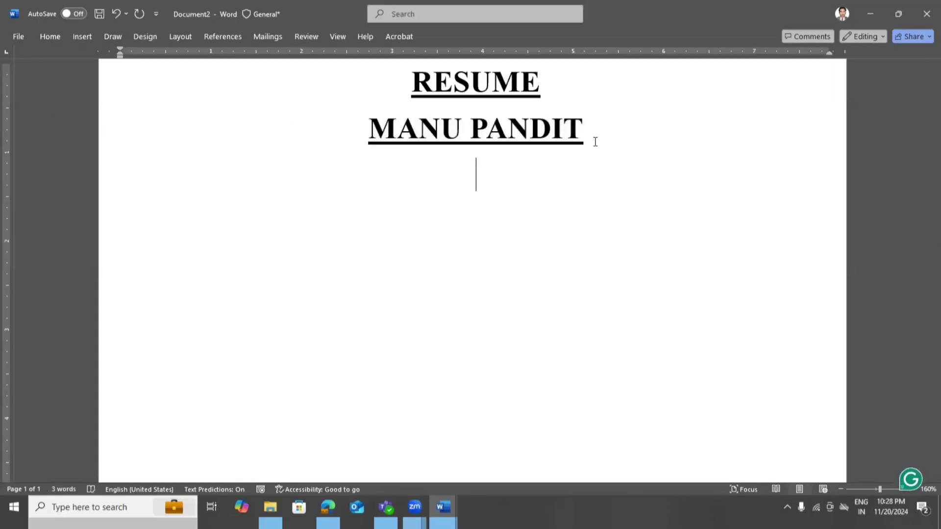
# - Add the 'Mob -' mobile number line and an 'Email ID -' line without hyperlink
pyautogui.write('Mob - ')
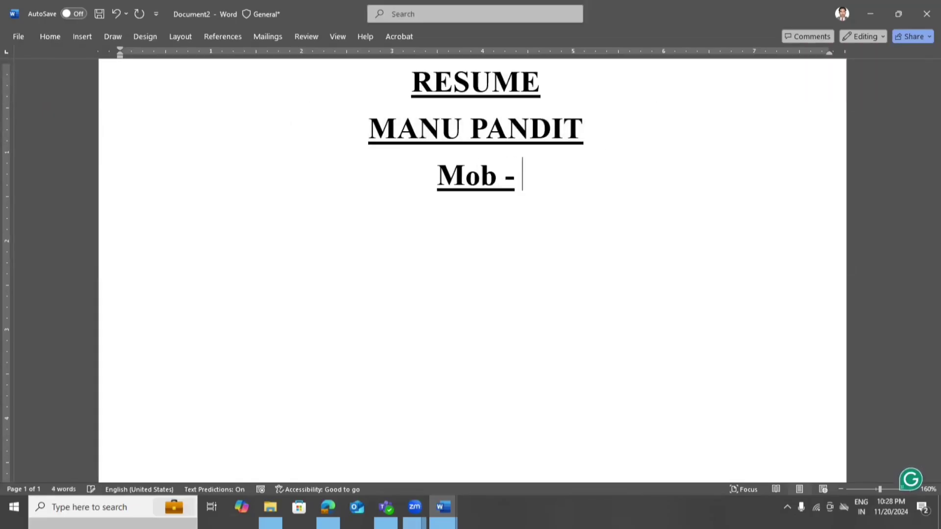
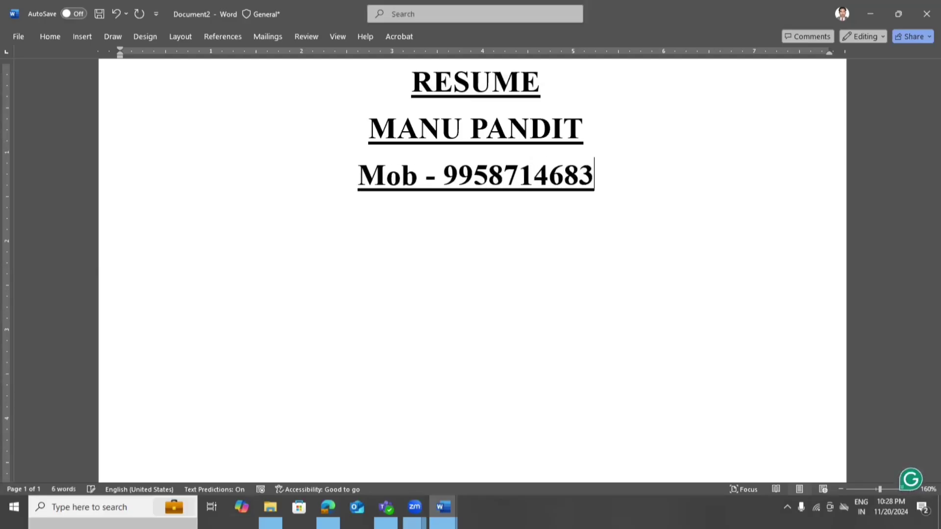
pyautogui.press('Return')
pyautogui.write('E')
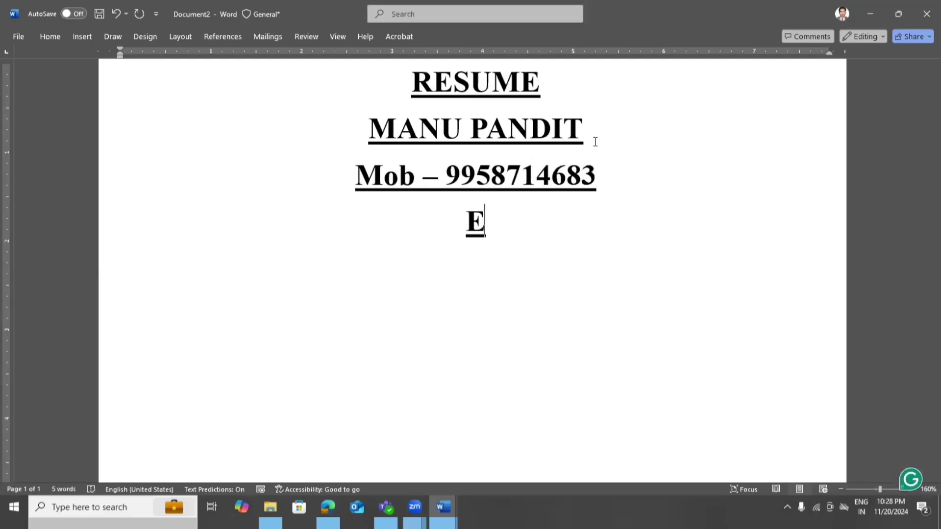
pyautogui.write('mail')
pyautogui.press('BackSpace')
pyautogui.write('il')
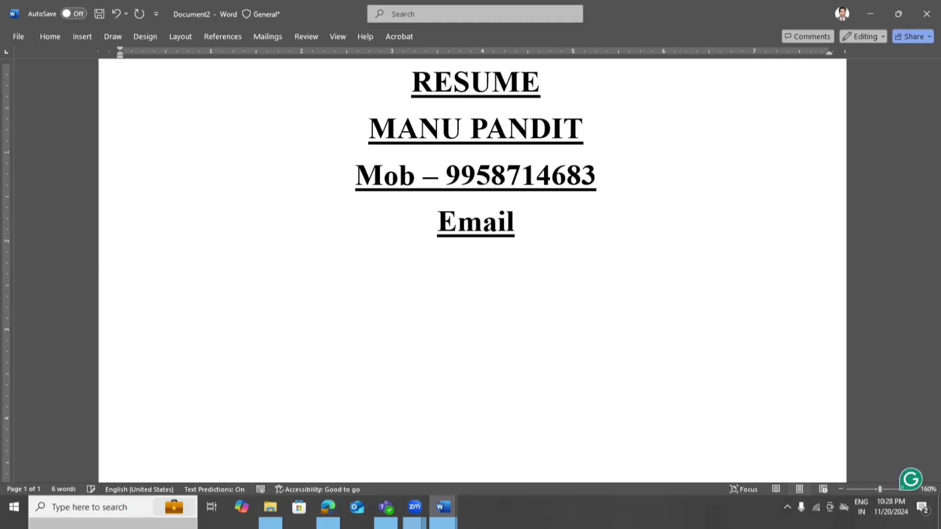
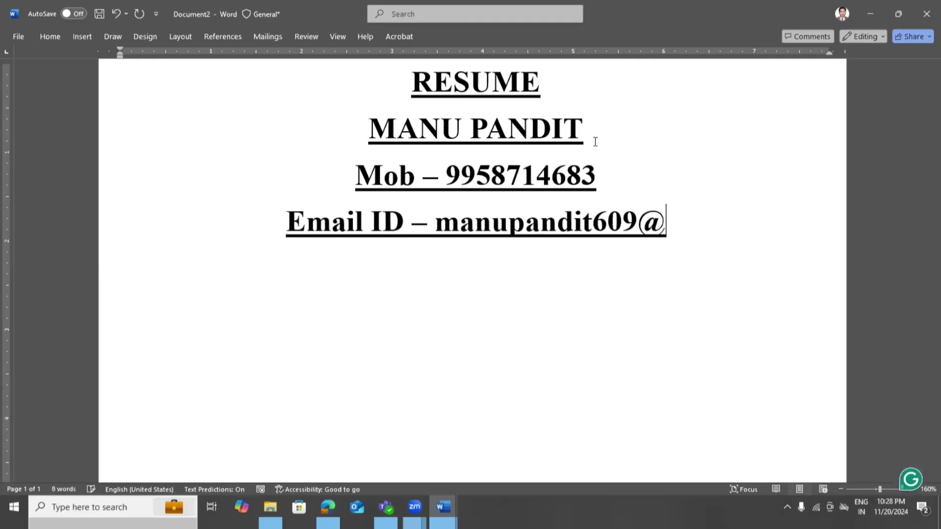
pyautogui.press('Return')
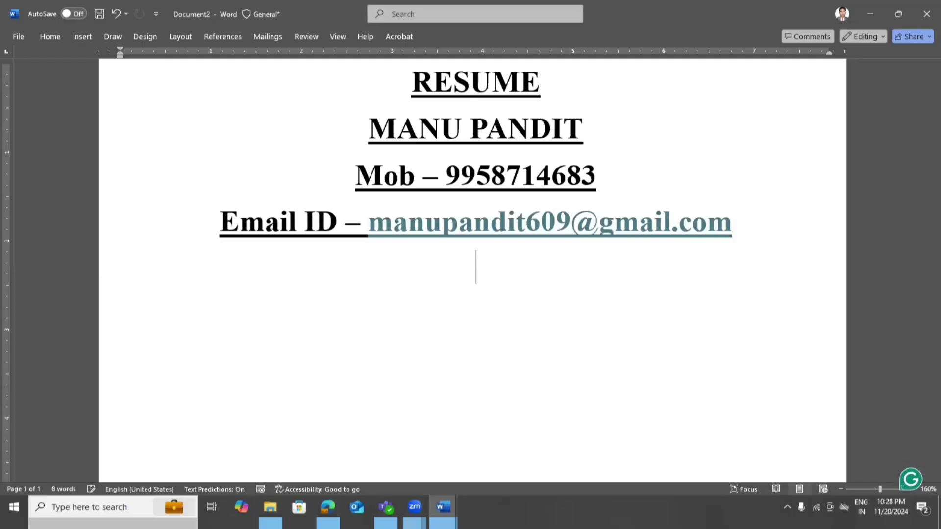
pyautogui.hotkey('ctrl', 'z')
pyautogui.hotkey('ctrl', 'z')
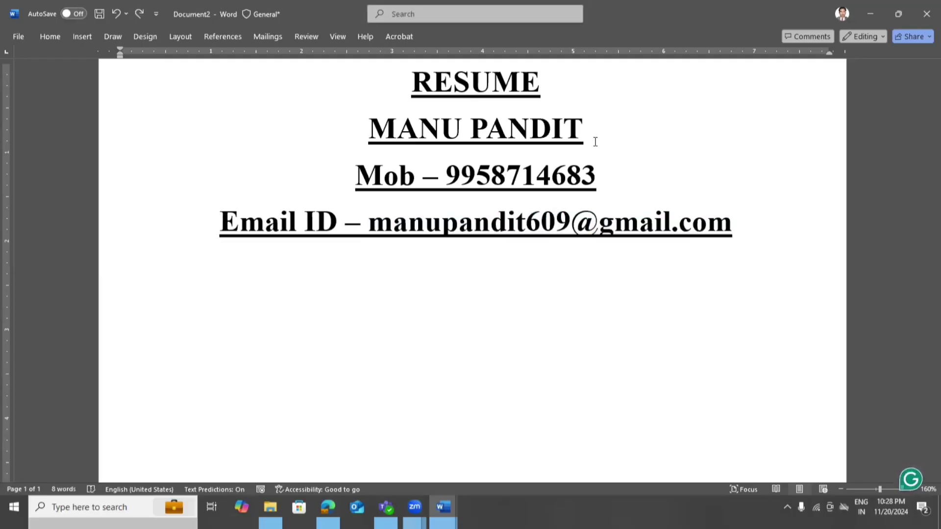
# - Type the 'Address -' line, capitalising the state abbreviation
pyautogui.write('Address - ')
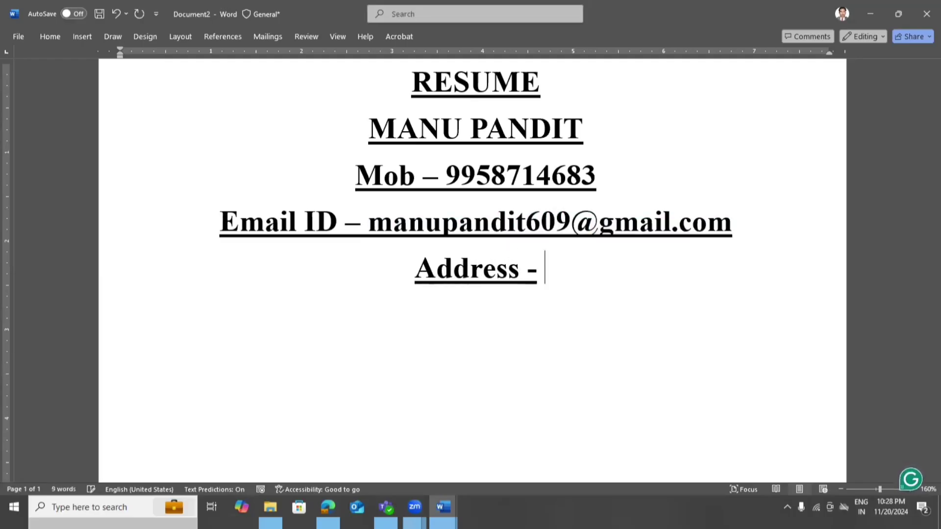
pyautogui.write('Sector ')
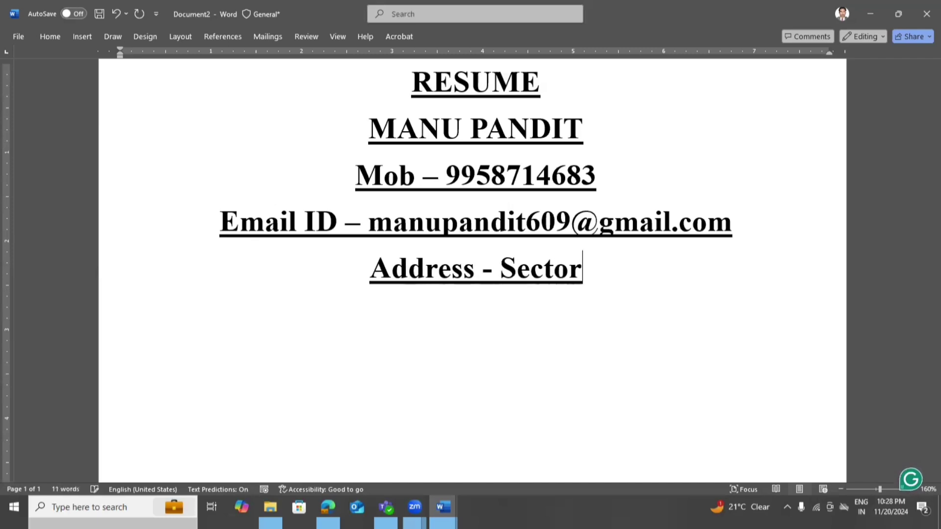
pyautogui.write('21 Gurugr')
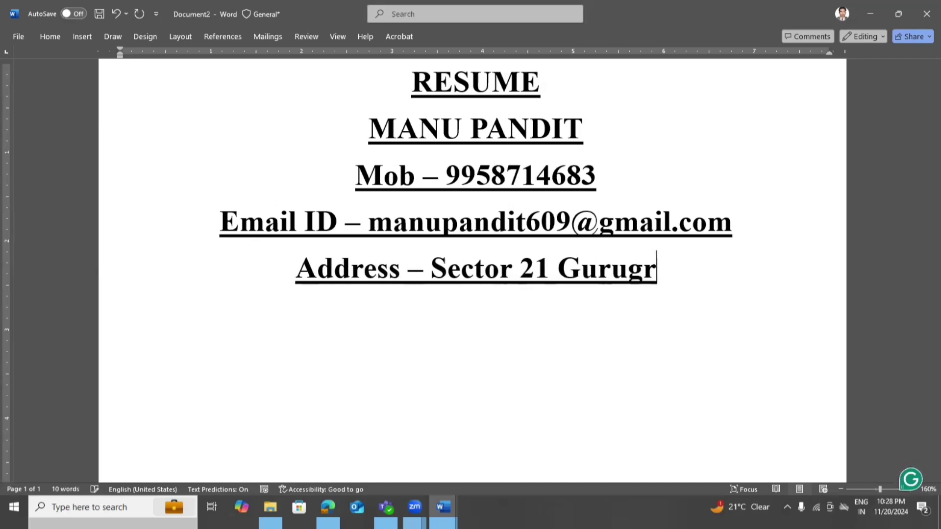
pyautogui.write('am Hr')
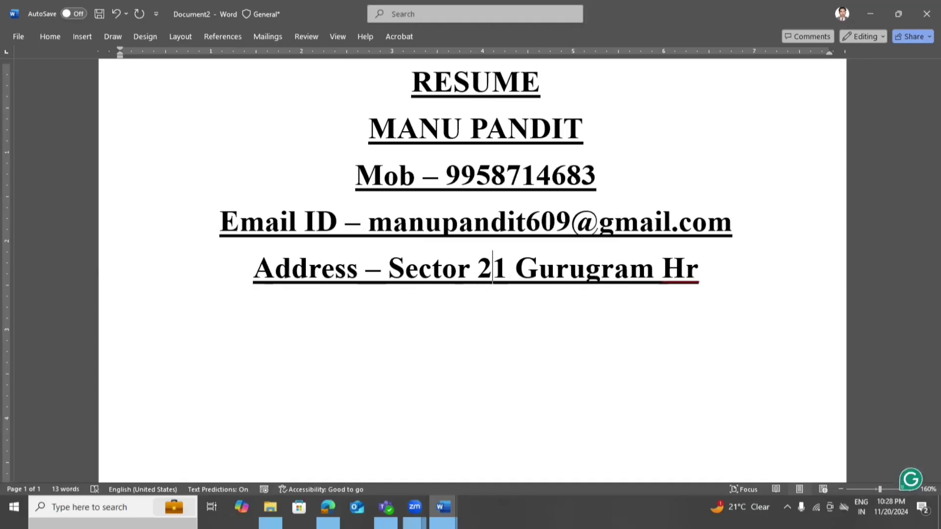
pyautogui.write(',')
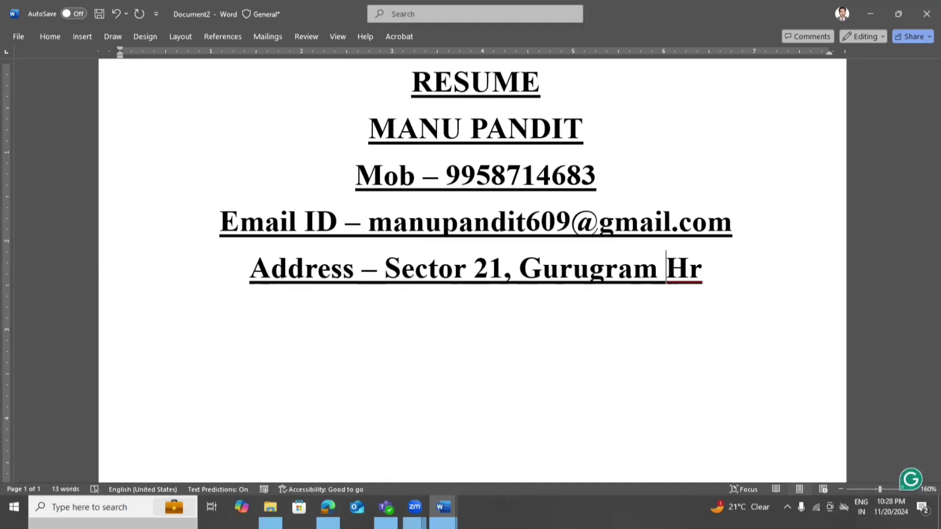
pyautogui.write(',')
pyautogui.hotkey('shift', 'Left')
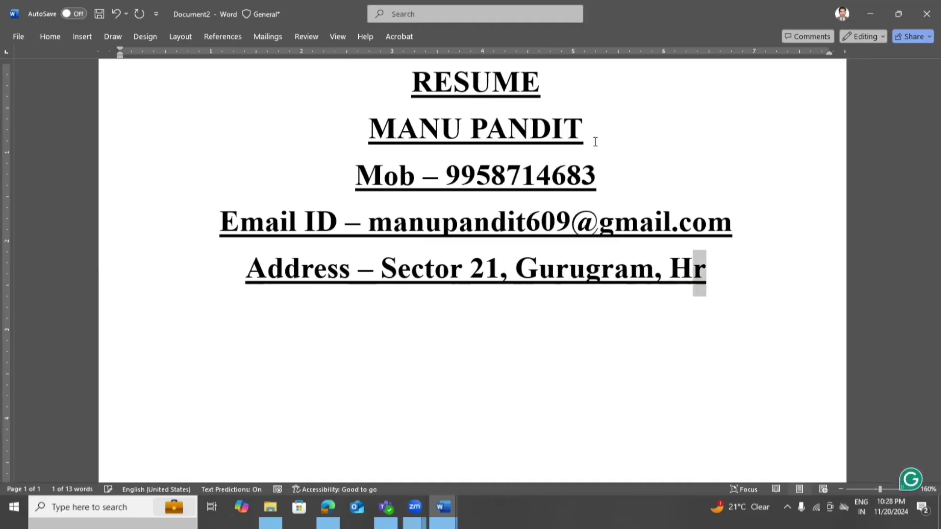
pyautogui.write('R')
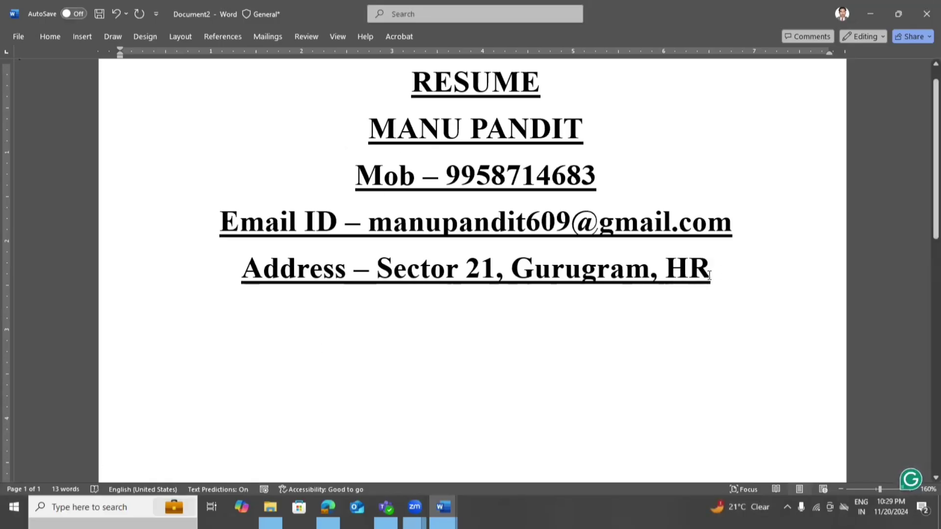
# - Left-align the name through address lines and remove their underline
pyautogui.moveTo(709, 274); pyautogui.dragTo(370, 122)
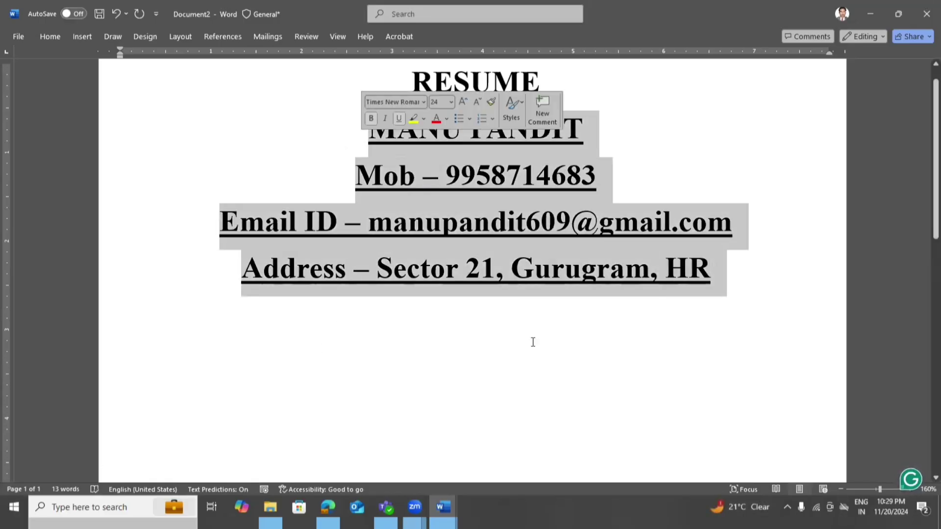
pyautogui.click(49, 37)
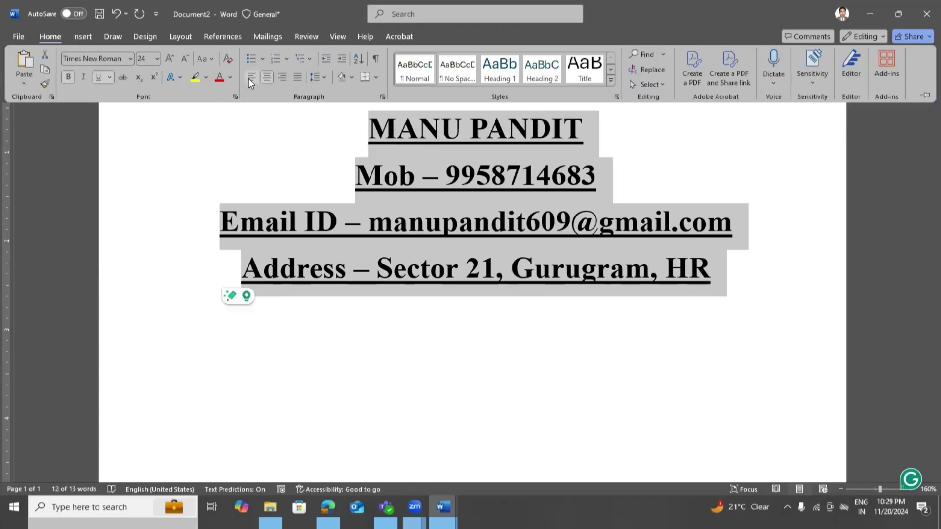
pyautogui.click(249, 79)
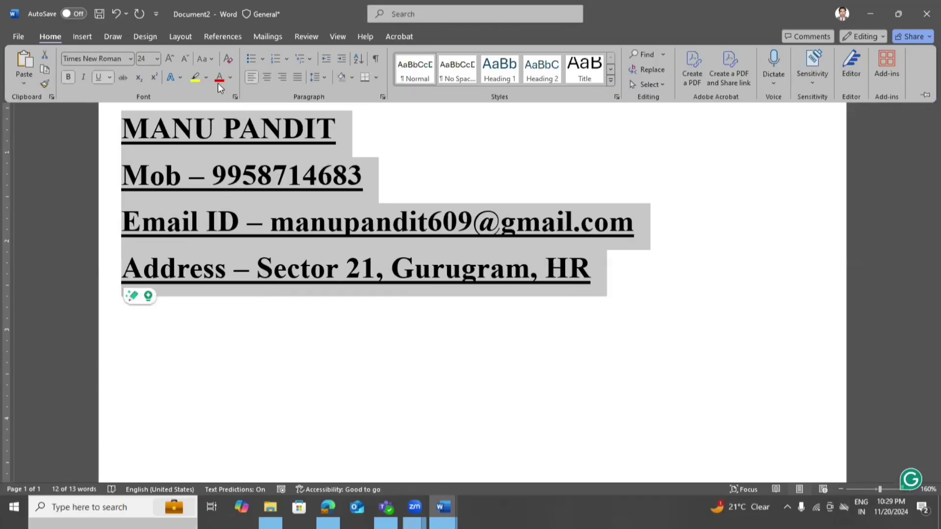
pyautogui.click(54, 37)
pyautogui.click(98, 76)
pyautogui.click(185, 176)
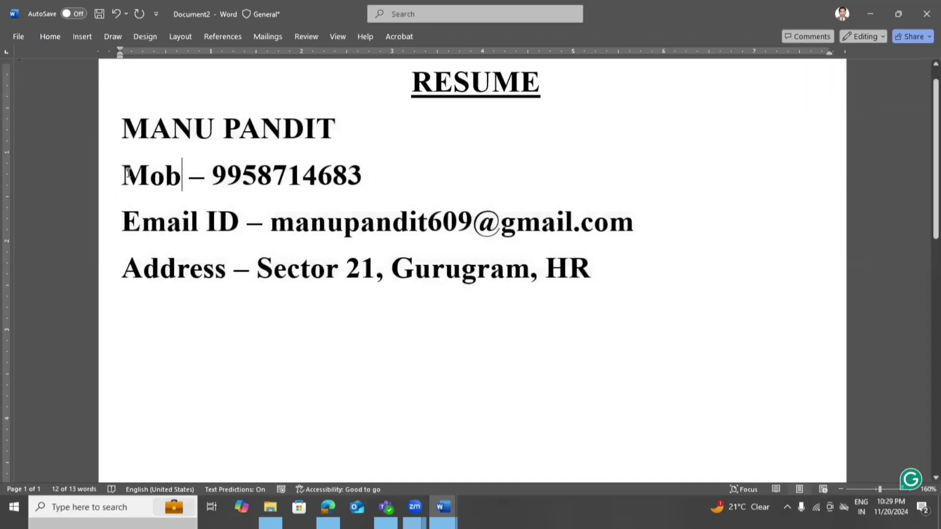
# - Make the three contact lines 10 pt and not bold
pyautogui.moveTo(123, 171); pyautogui.dragTo(591, 270)
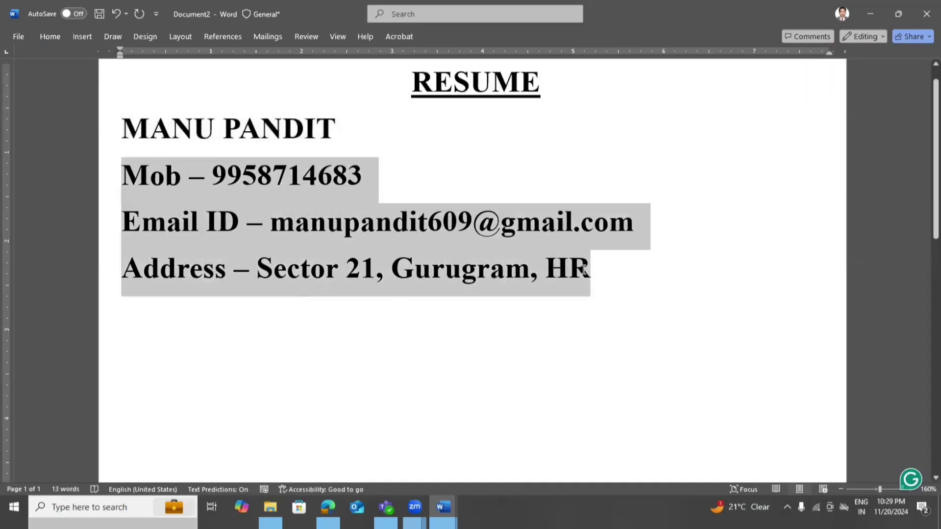
pyautogui.click(49, 36)
pyautogui.click(147, 58)
pyautogui.write('10')
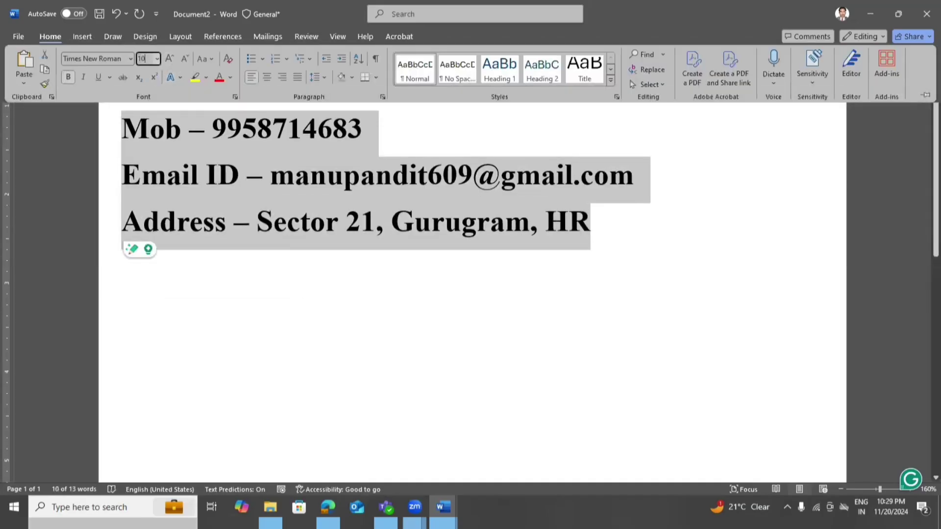
pyautogui.press('Return')
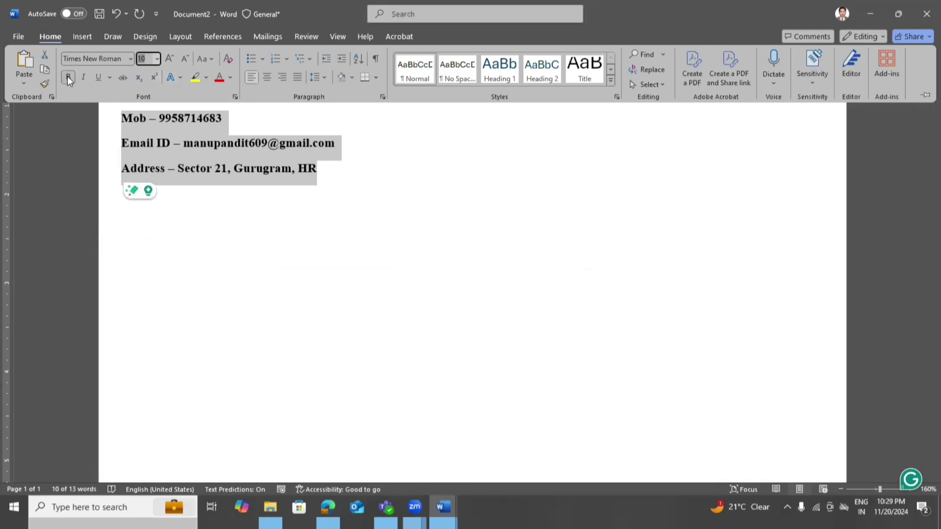
pyautogui.click(68, 77)
pyautogui.click(226, 168)
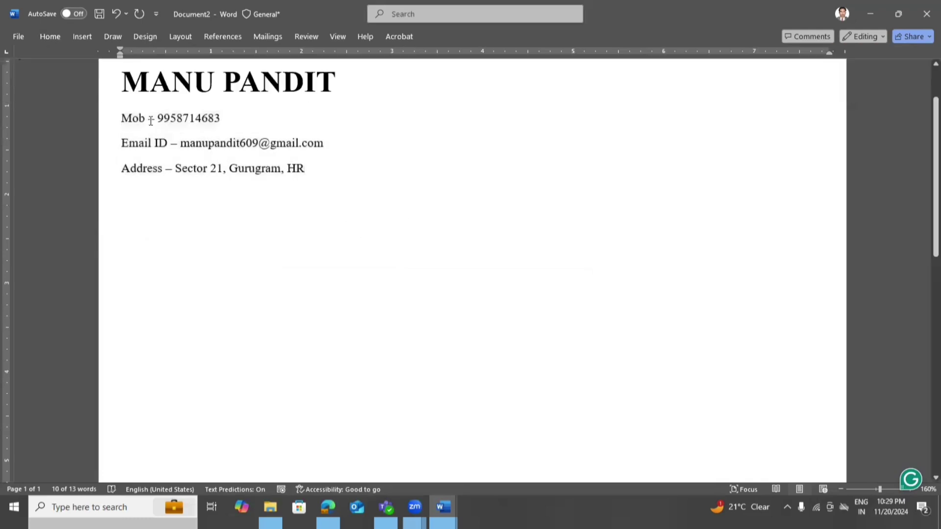
# - Bold the Mob, Email ID and Address labels
pyautogui.moveTo(148, 120); pyautogui.dragTo(123, 119)
pyautogui.hotkey('ctrl', 'b')
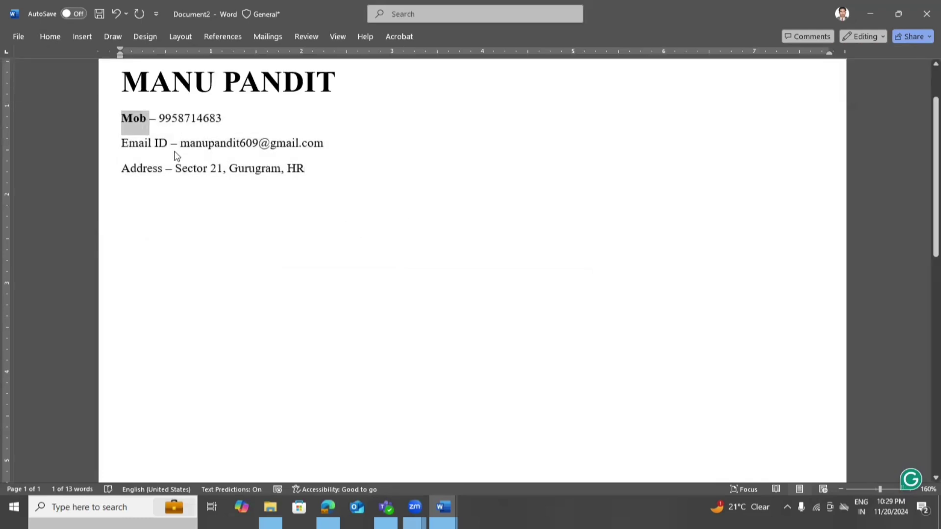
pyautogui.moveTo(168, 144); pyautogui.dragTo(121, 143)
pyautogui.hotkey('ctrl', 'b')
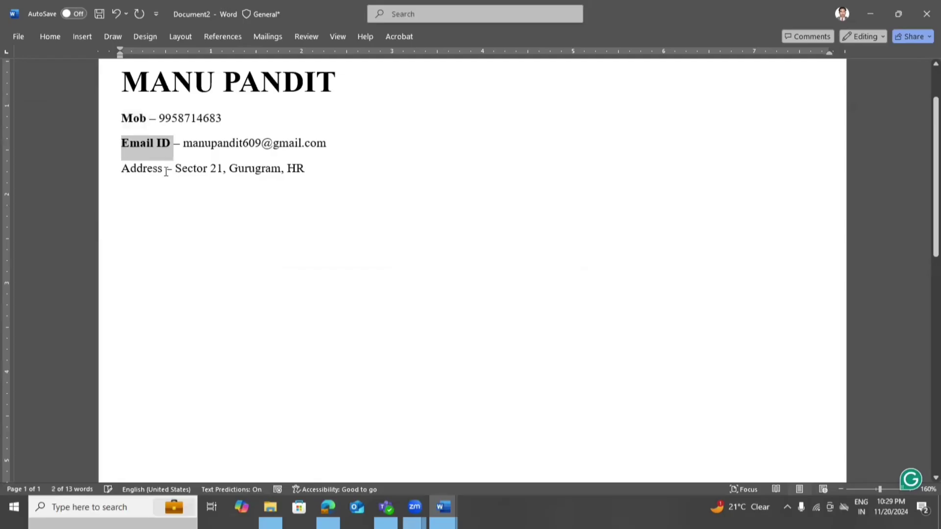
pyautogui.click(163, 170)
pyautogui.moveTo(163, 170); pyautogui.dragTo(123, 169)
pyautogui.hotkey('ctrl', 'b')
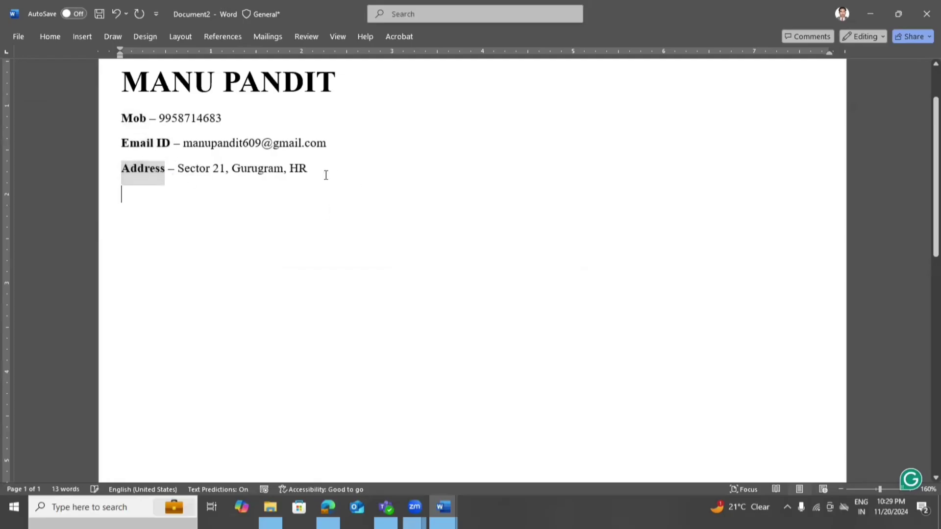
# - Remove the space after each of the three contact lines and set their line spacing
pyautogui.click(308, 169)
pyautogui.moveTo(307, 169); pyautogui.dragTo(122, 117)
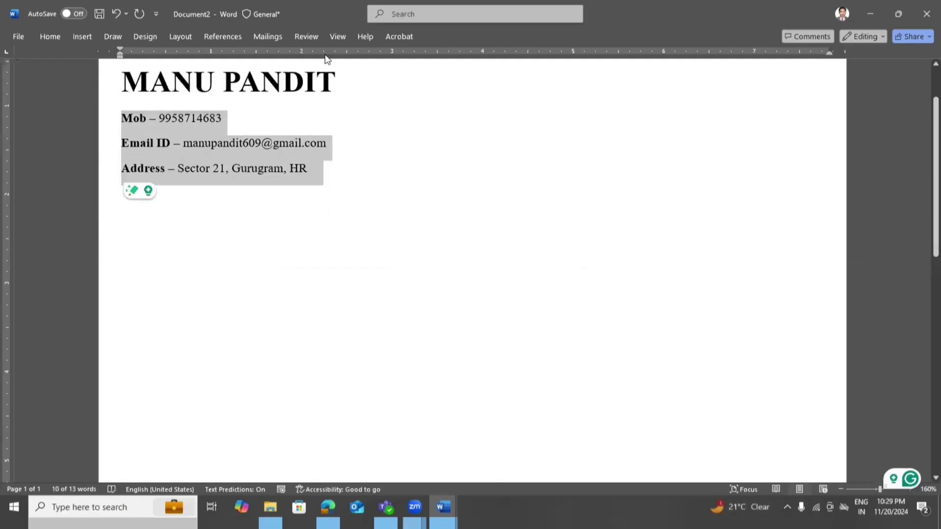
pyautogui.hotkey('ctrl', 'F1')
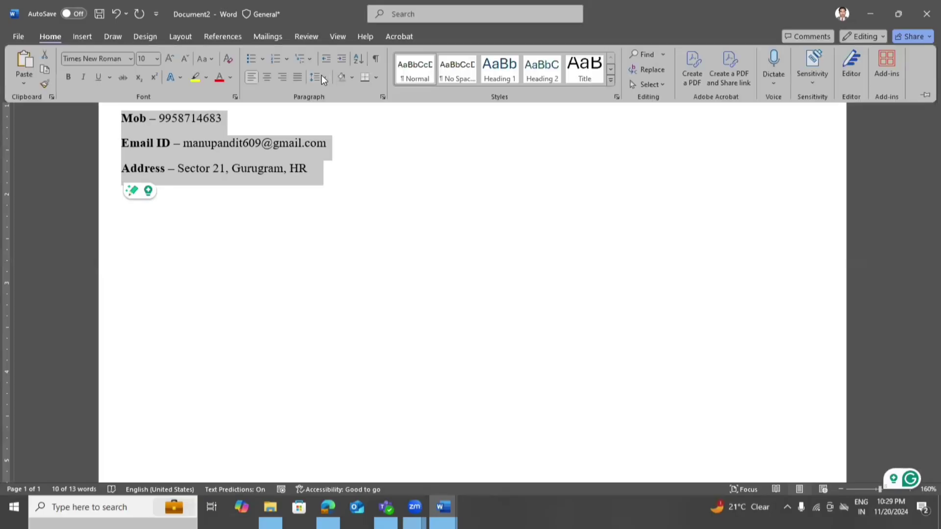
pyautogui.click(324, 75)
pyautogui.click(340, 223)
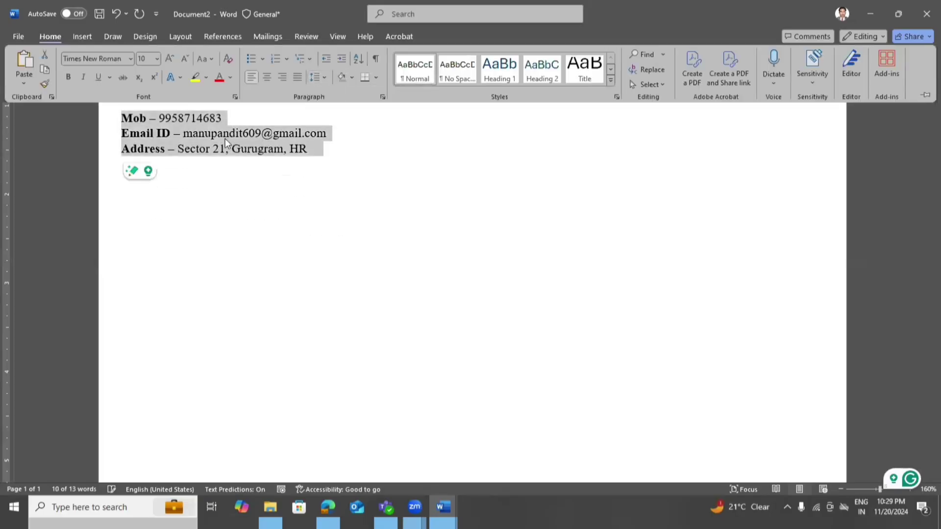
pyautogui.click(325, 79)
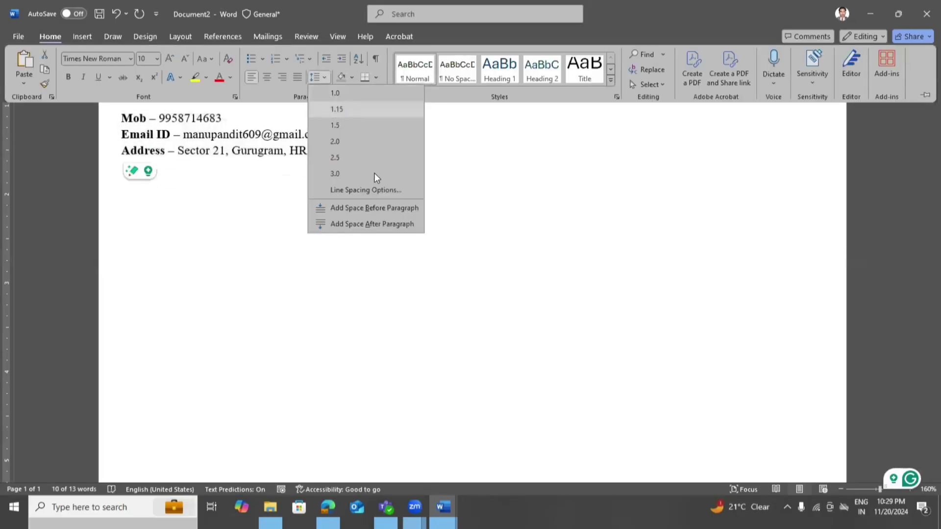
pyautogui.click(320, 158)
pyautogui.click(343, 163)
# - Shrink the name line to 18 pt with three Decrease Font Size steps
pyautogui.scroll(2, 353, 168)
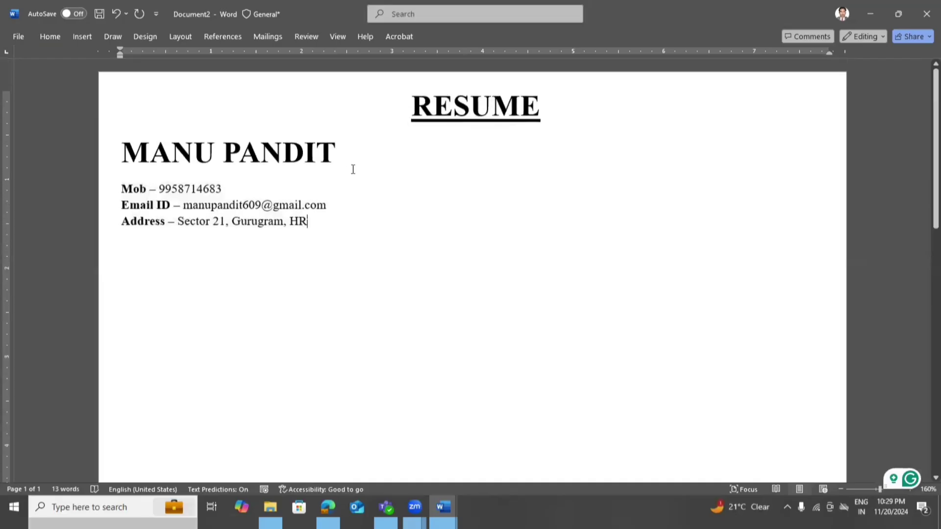
pyautogui.click(337, 156)
pyautogui.tripleClick(180, 171)
pyautogui.click(51, 36)
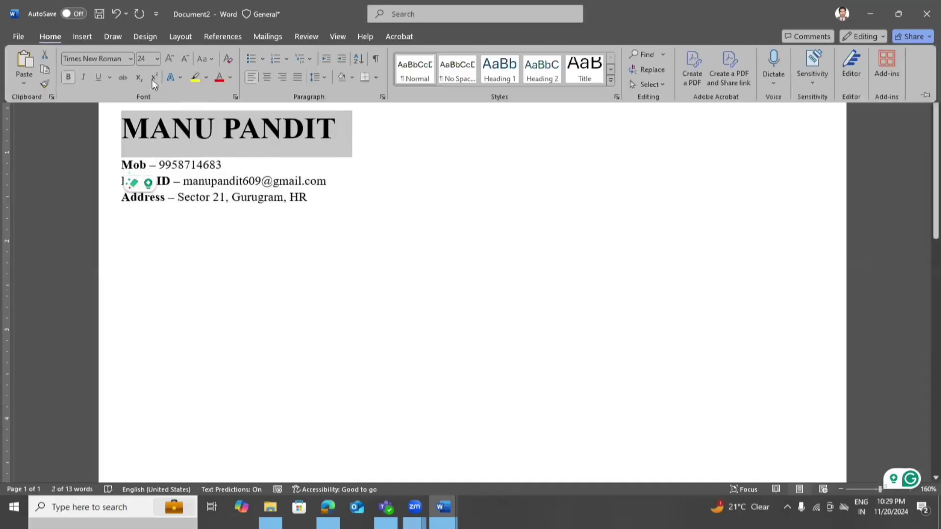
pyautogui.click(184, 59)
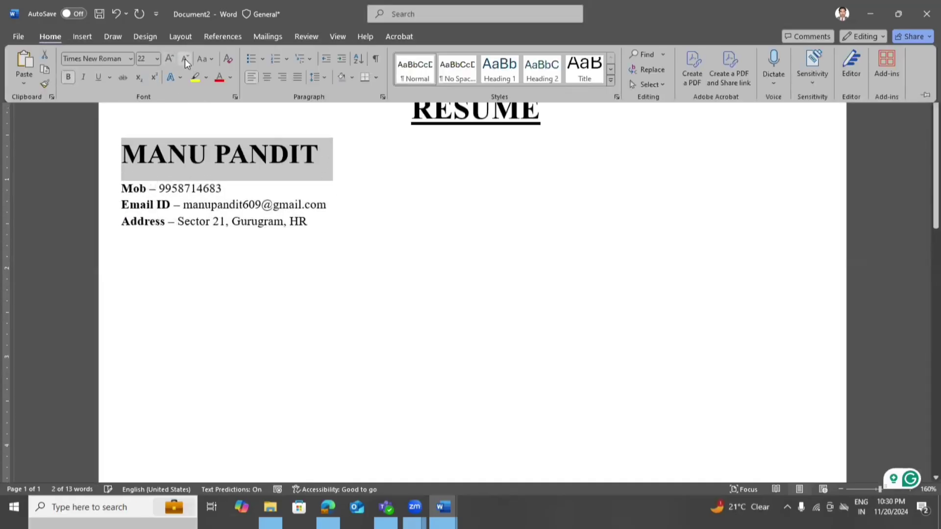
pyautogui.click(184, 58)
pyautogui.click(184, 59)
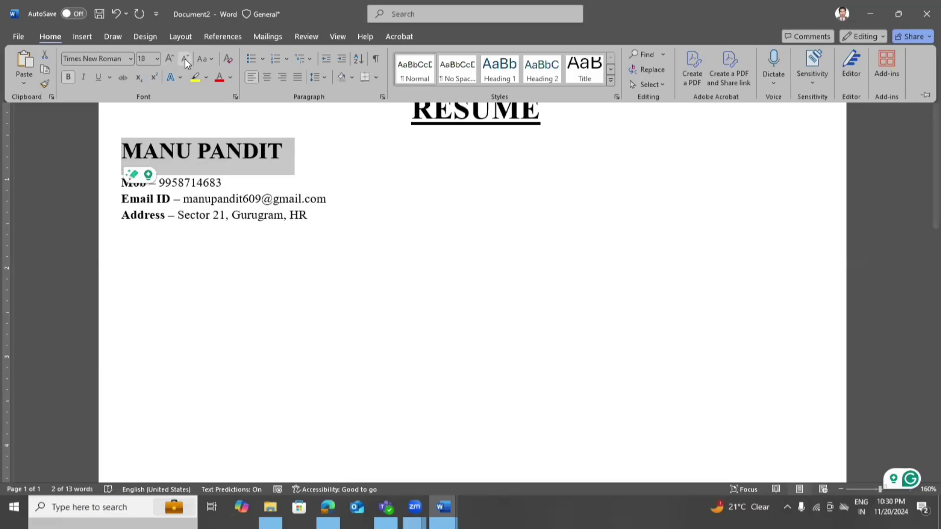
pyautogui.click(325, 218)
# - Remove the space after the name, add a line below the address, then show Resume simple1
pyautogui.moveTo(325, 218); pyautogui.dragTo(130, 151)
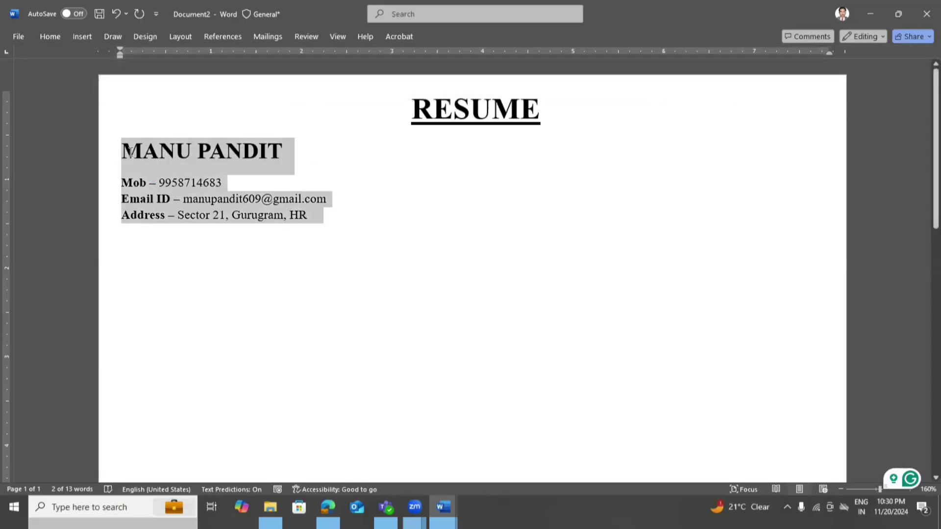
pyautogui.click(50, 37)
pyautogui.click(323, 77)
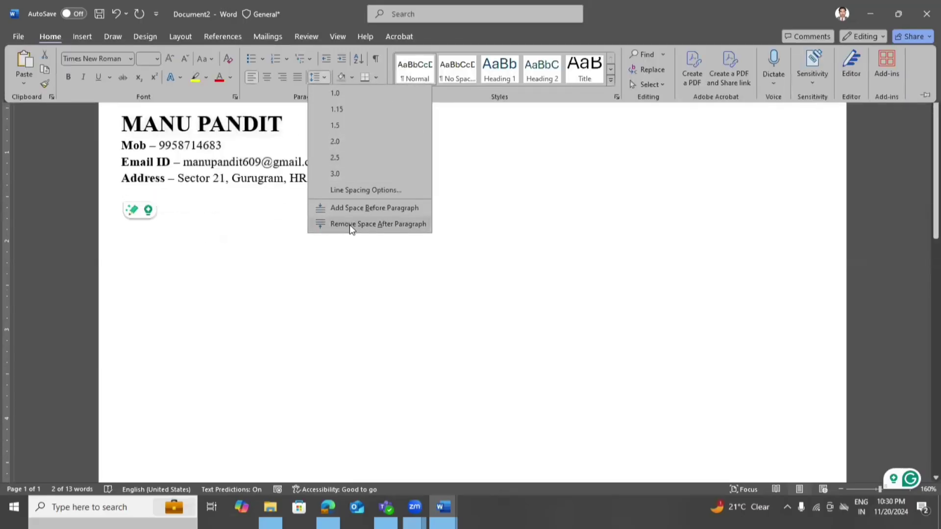
pyautogui.click(349, 225)
pyautogui.click(325, 178)
pyautogui.press('Return')
pyautogui.press('Return')
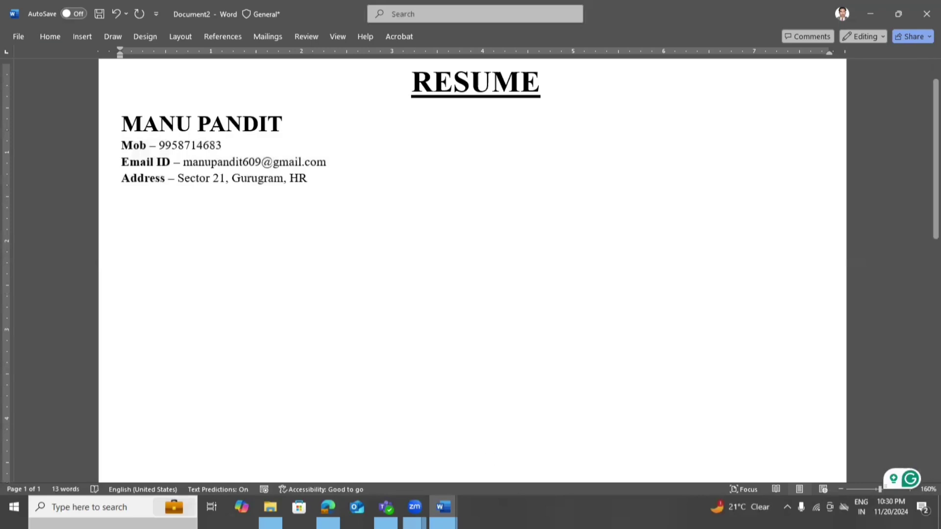
pyautogui.moveTo(442, 507)
pyautogui.click(377, 451)
# - Back in Document2, draw a trial rectangle at the top right and delete it
pyautogui.scroll(-1, 249, 280)
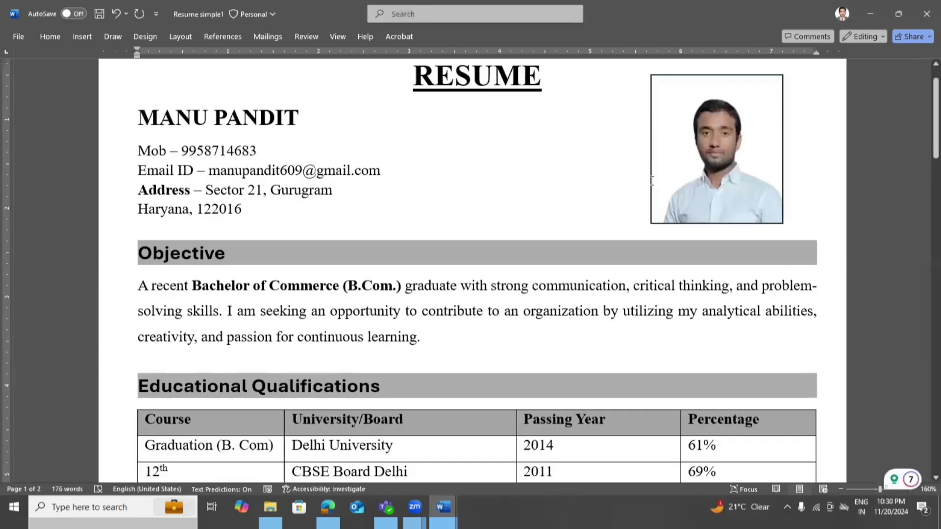
pyautogui.click(510, 451)
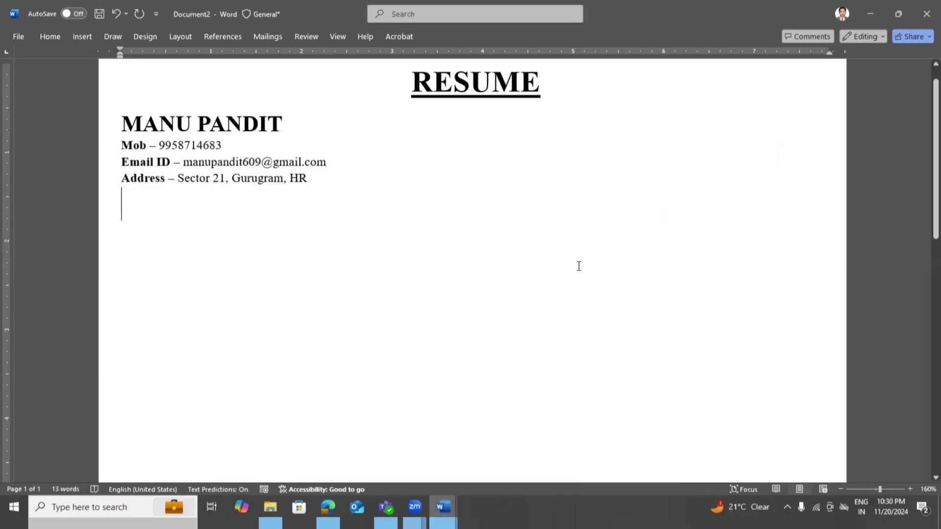
pyautogui.click(84, 37)
pyautogui.click(173, 73)
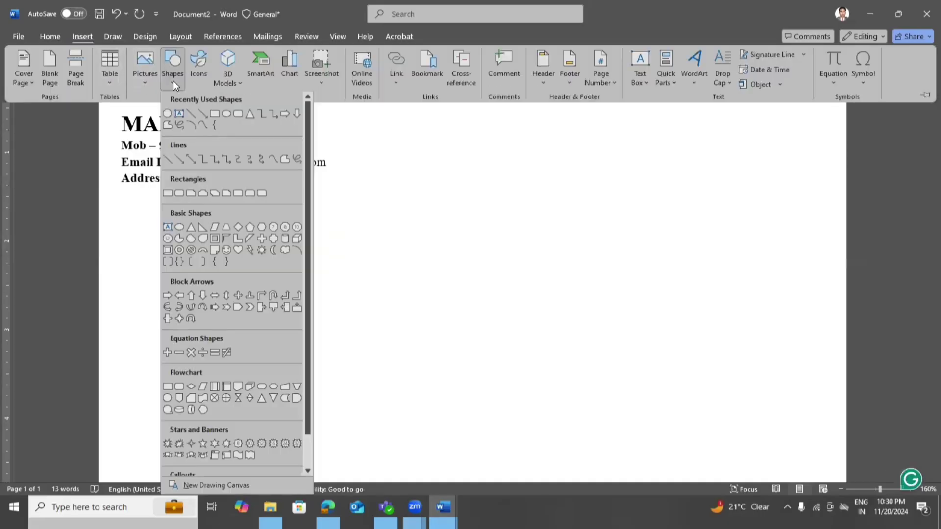
pyautogui.click(213, 114)
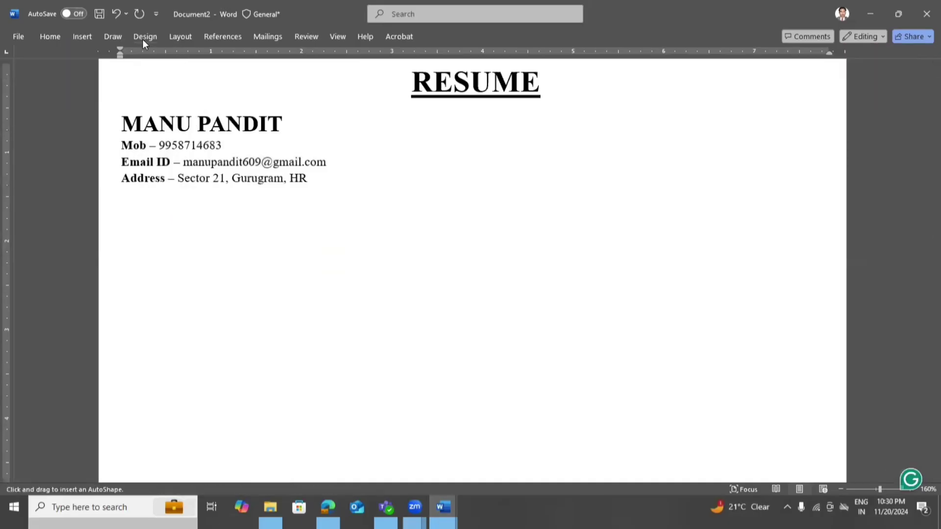
pyautogui.moveTo(637, 91)
pyautogui.mouseDown()
pyautogui.moveTo(672, 177)
pyautogui.moveTo(732, 205)
pyautogui.mouseUp()
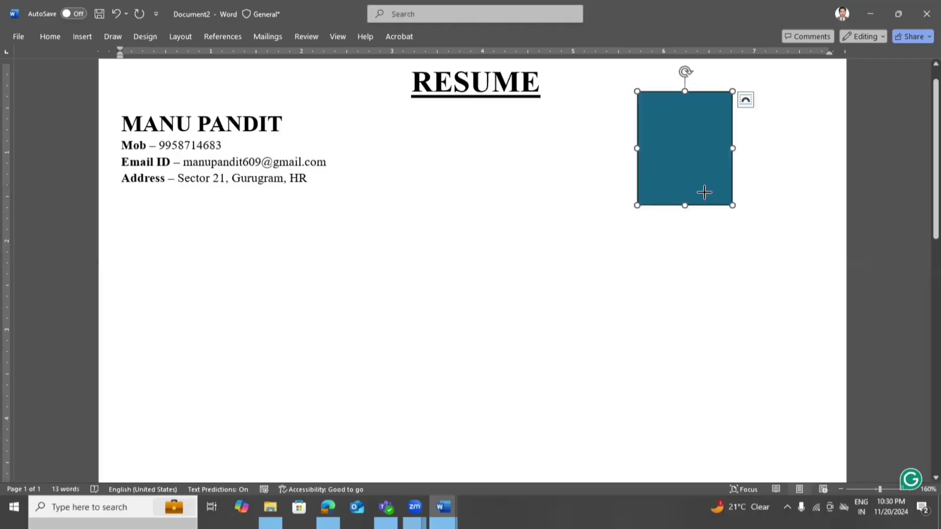
pyautogui.click(523, 194)
pyautogui.click(661, 146)
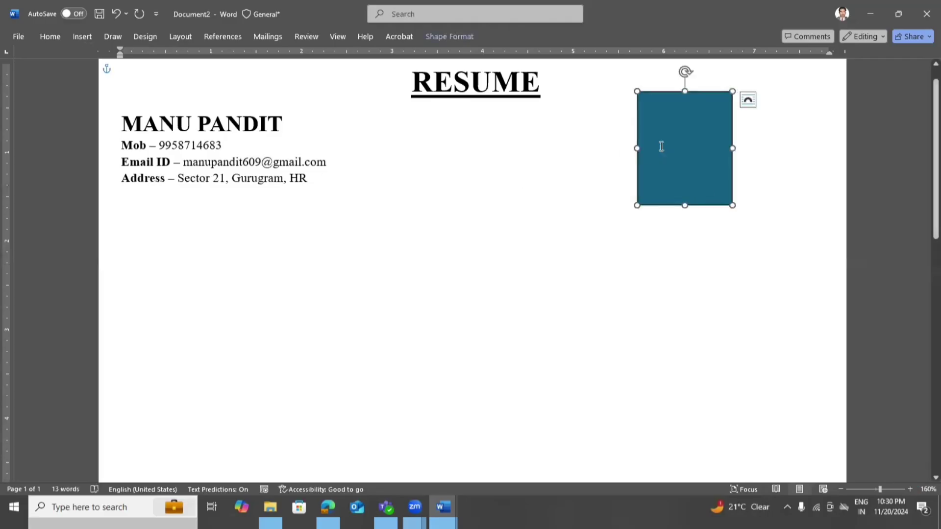
pyautogui.press('Delete')
pyautogui.click(82, 36)
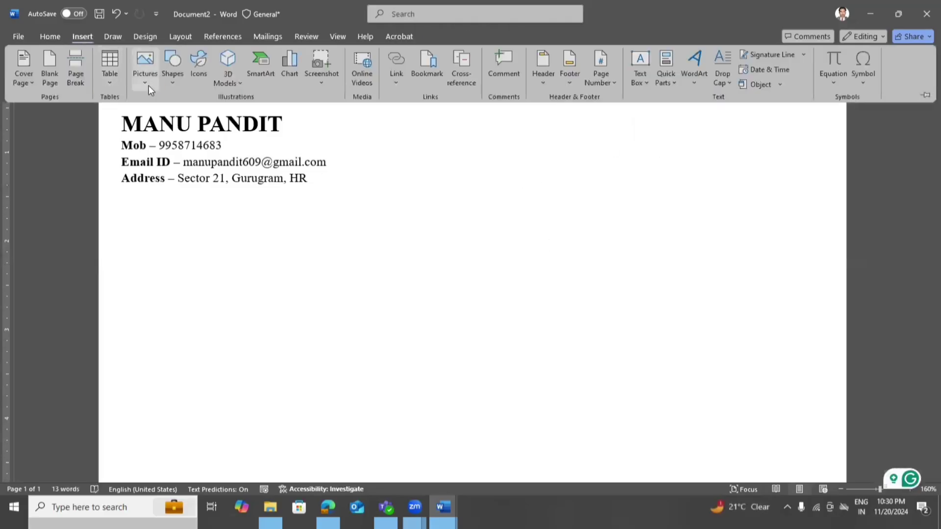
pyautogui.click(171, 74)
# - Draw an oval circle at the top right of the page beside the name
pyautogui.click(167, 114)
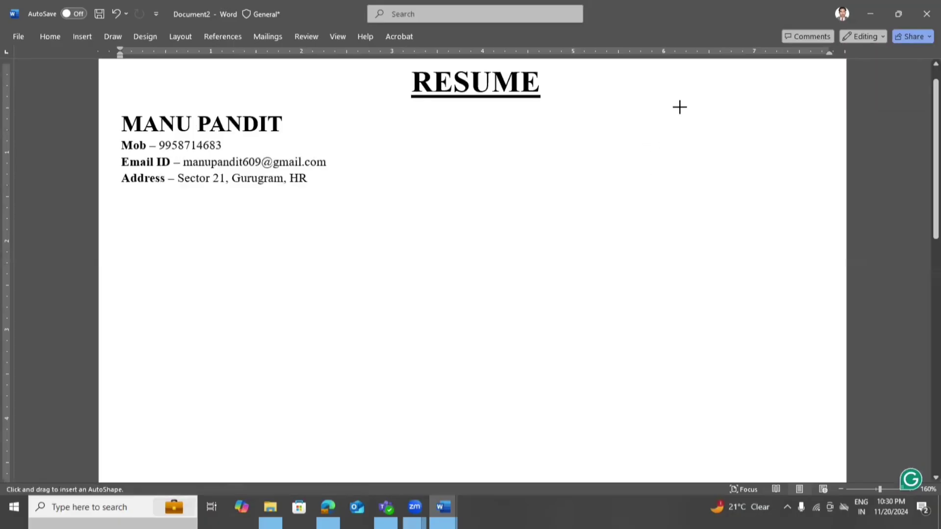
pyautogui.moveTo(676, 105); pyautogui.dragTo(786, 211)
pyautogui.moveTo(746, 177); pyautogui.dragTo(730, 167)
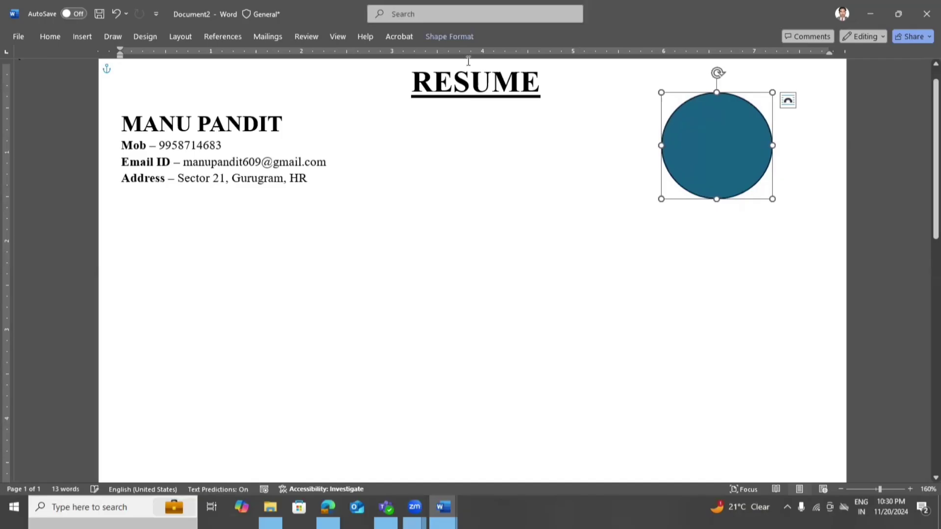
# - Fill the circle with the Photo2 portrait picture from a file
pyautogui.click(448, 37)
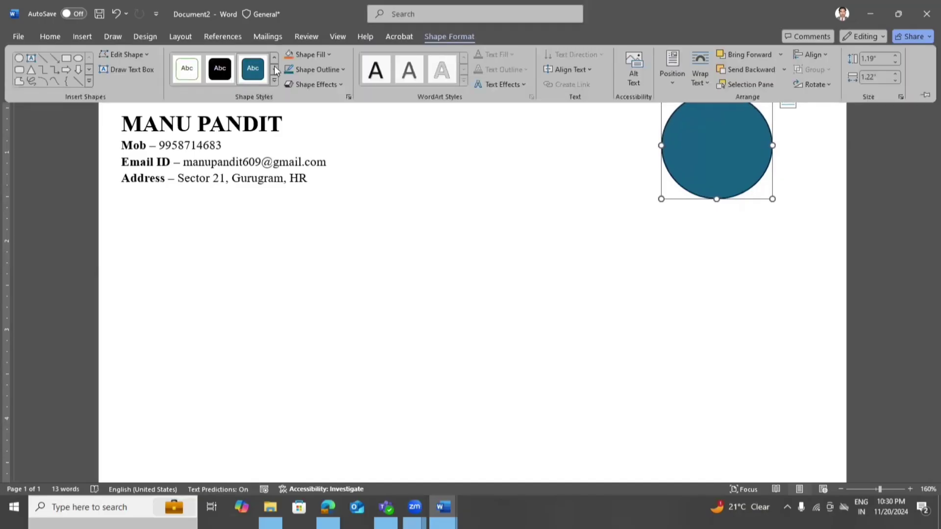
pyautogui.click(328, 54)
pyautogui.click(304, 240)
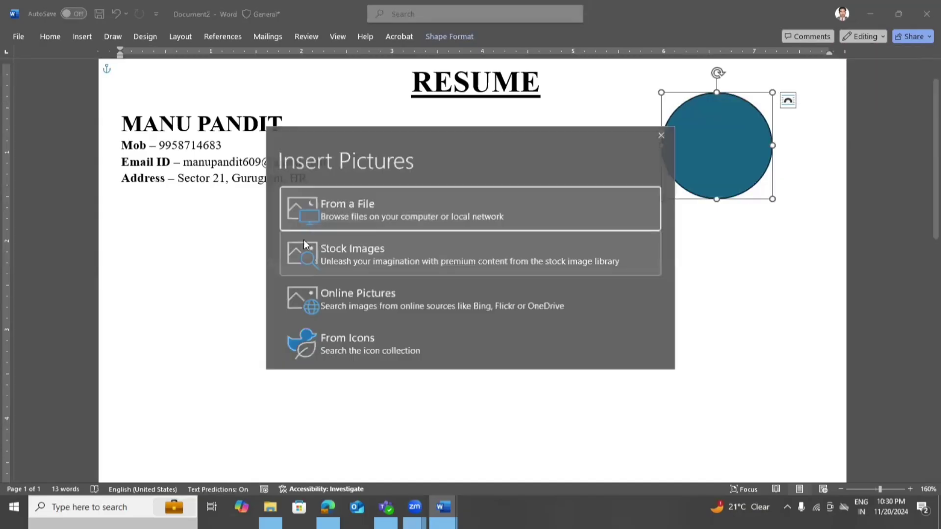
pyautogui.click(345, 205)
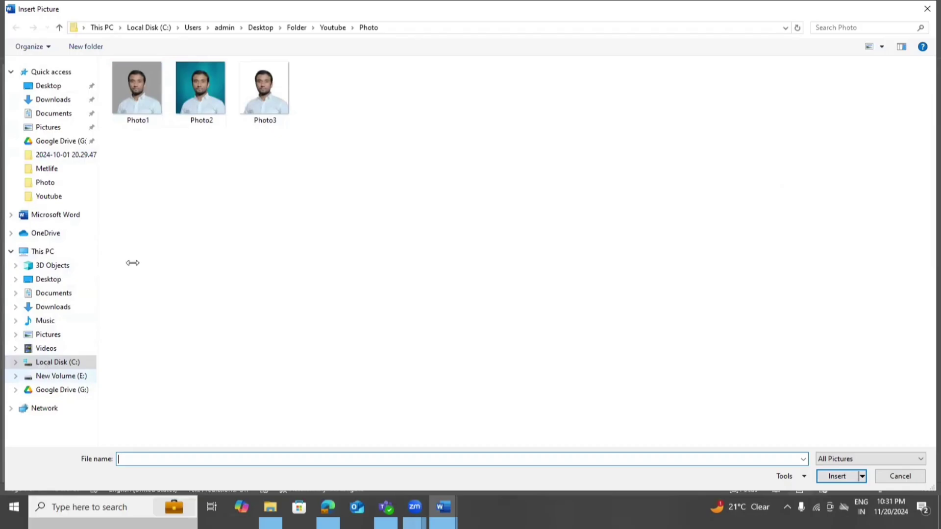
pyautogui.click(137, 87)
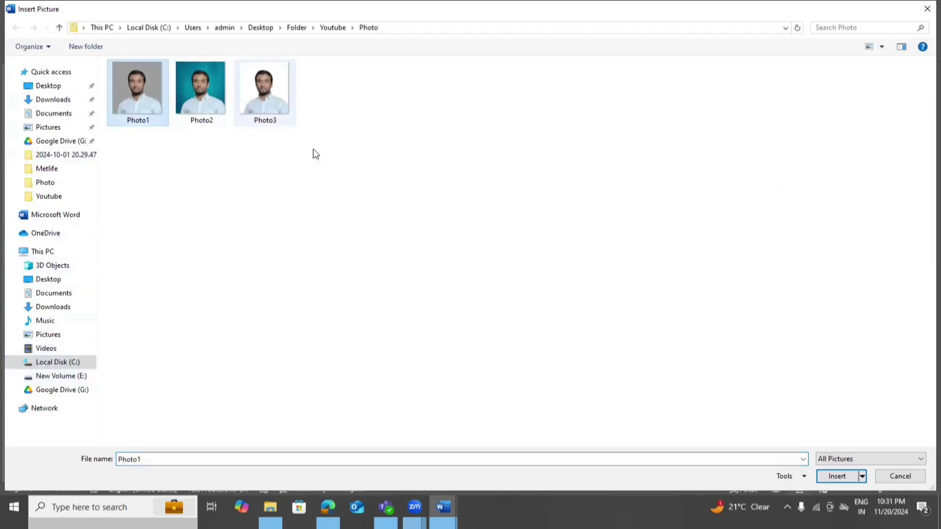
pyautogui.click(214, 92)
pyautogui.click(840, 475)
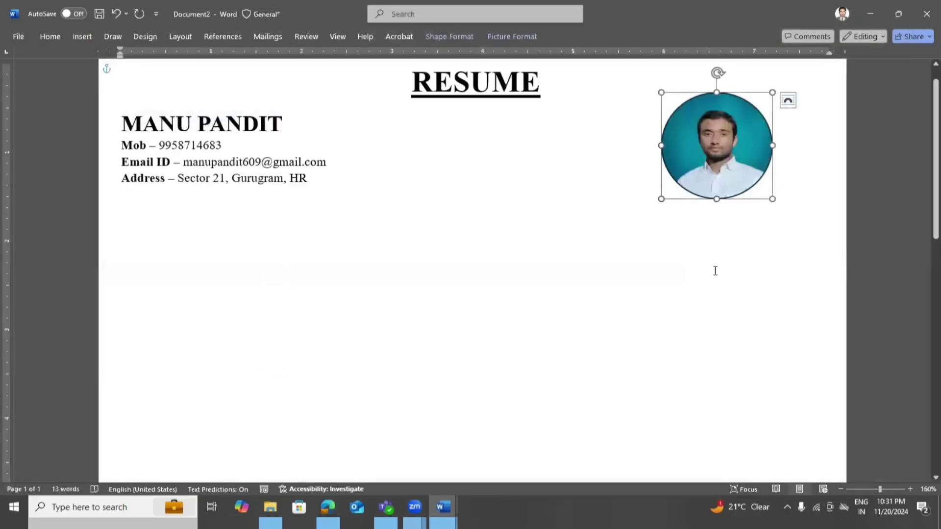
# - Nudge the photo circle slightly down and view Resume simple1 for reference
pyautogui.click(681, 216)
pyautogui.moveTo(716, 147); pyautogui.dragTo(715, 153)
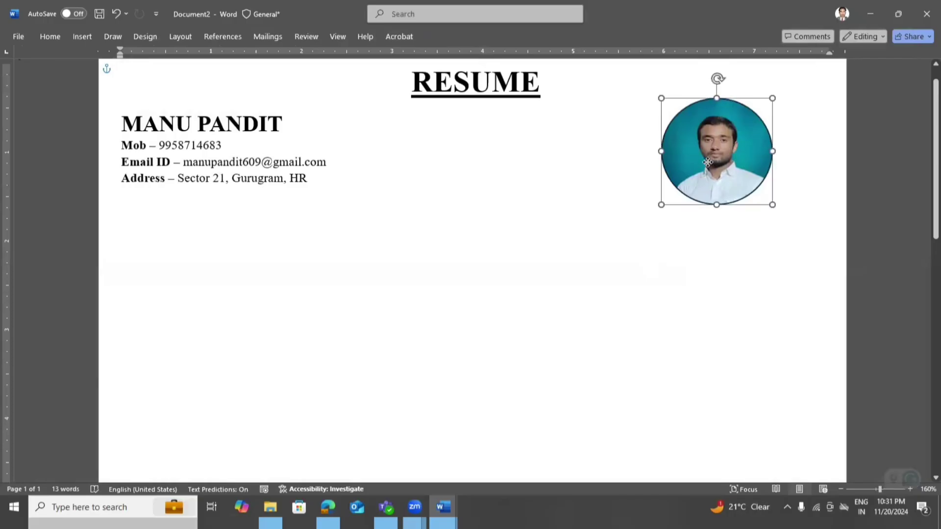
pyautogui.click(273, 228)
pyautogui.moveTo(442, 507)
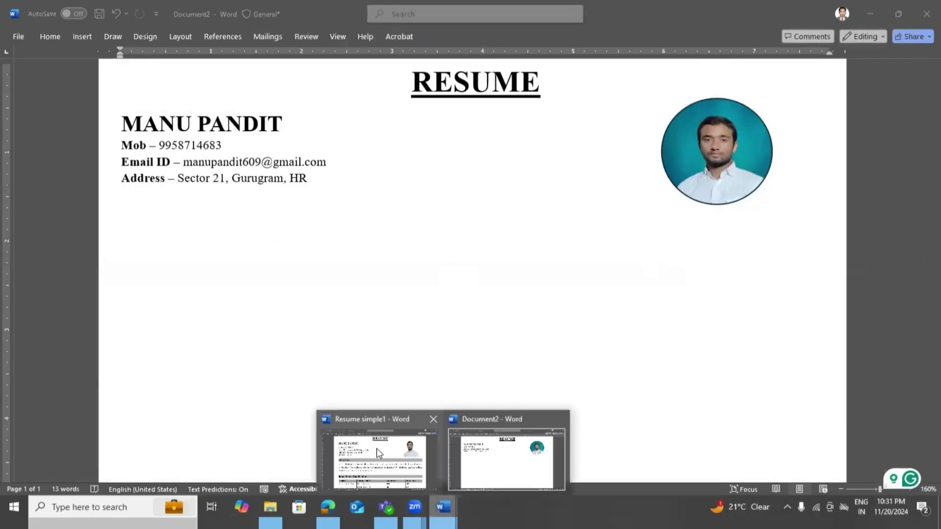
pyautogui.click(380, 451)
# - Type 'Objective' below the contacts and make it bold uppercase OBJECTIVE
pyautogui.hotkey('alt', 'Tab')
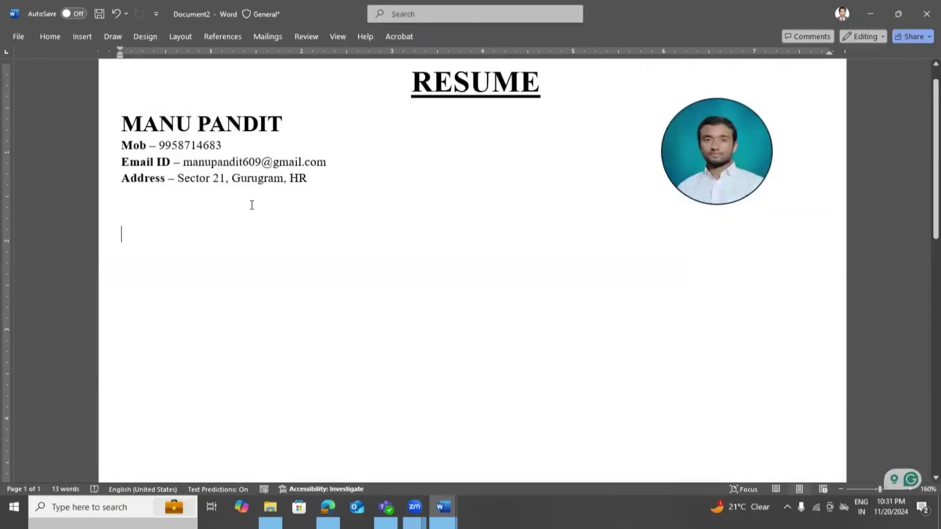
pyautogui.write('Objective')
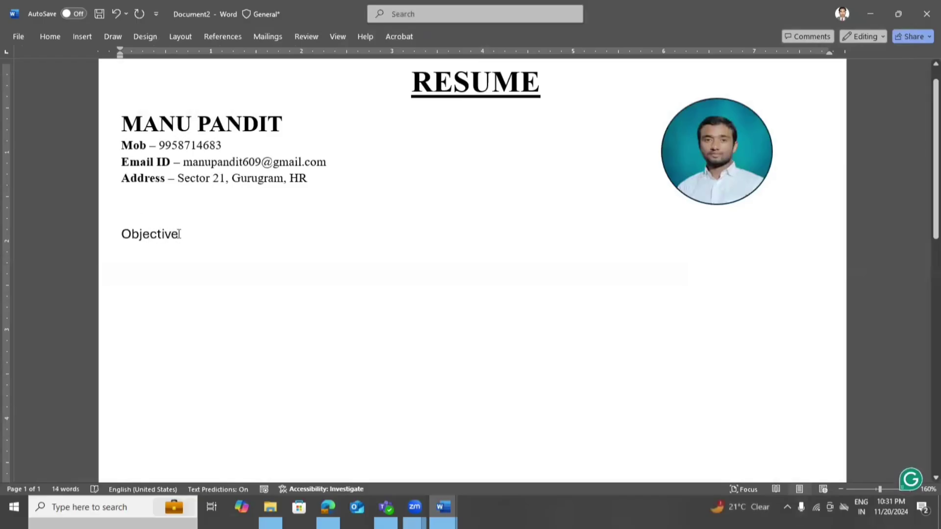
pyautogui.doubleClick(178, 234)
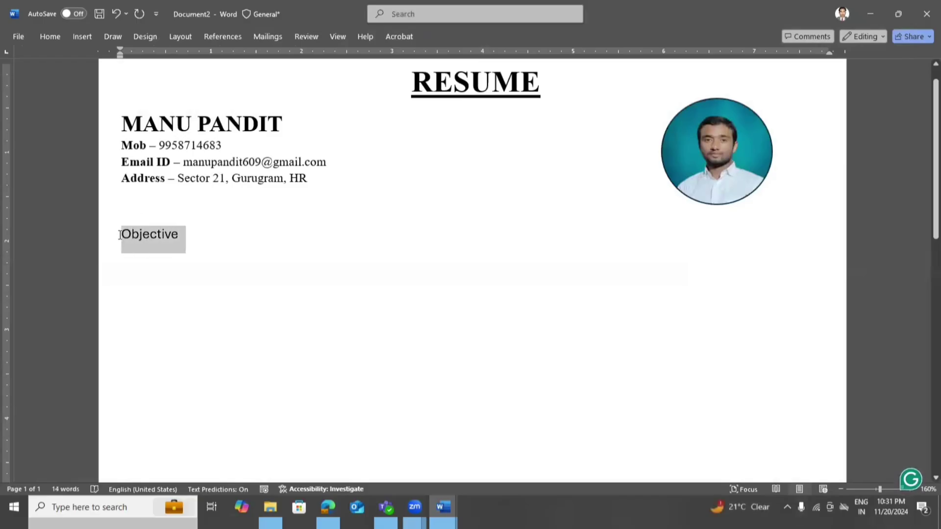
pyautogui.click(49, 36)
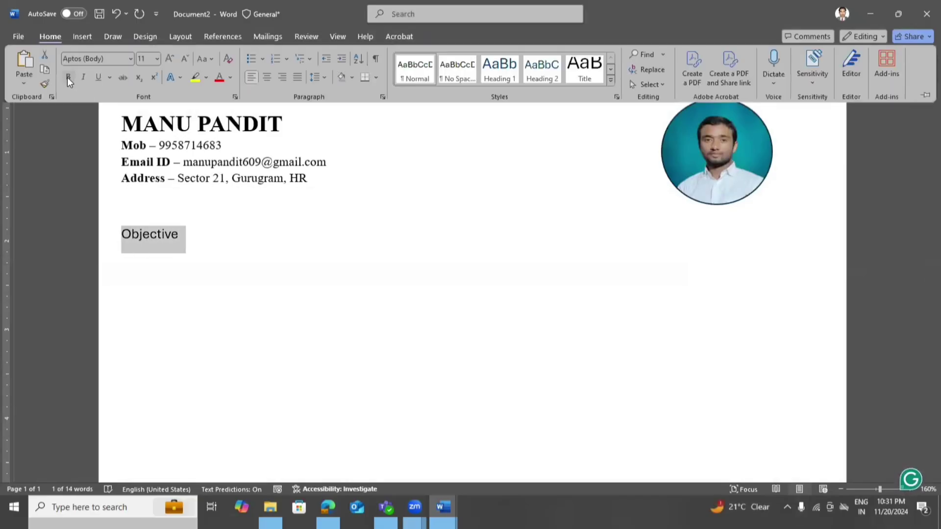
pyautogui.click(67, 78)
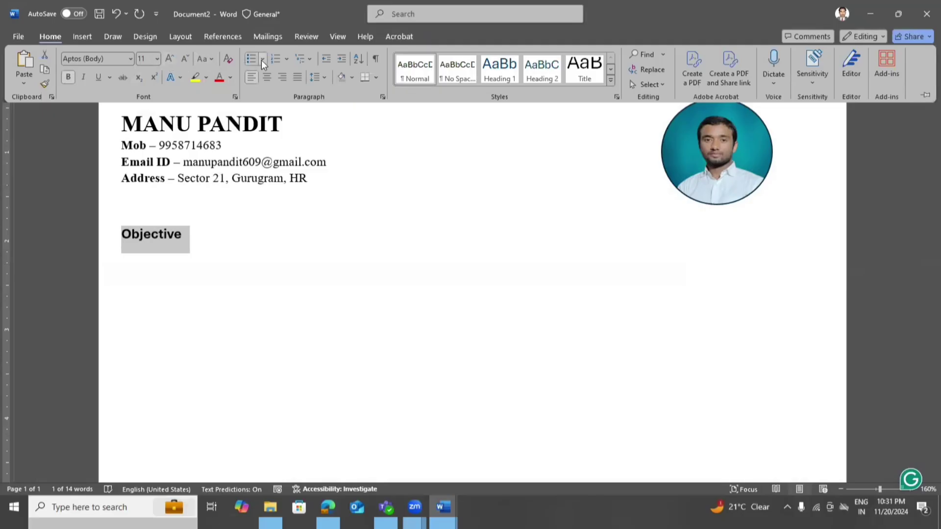
pyautogui.click(211, 60)
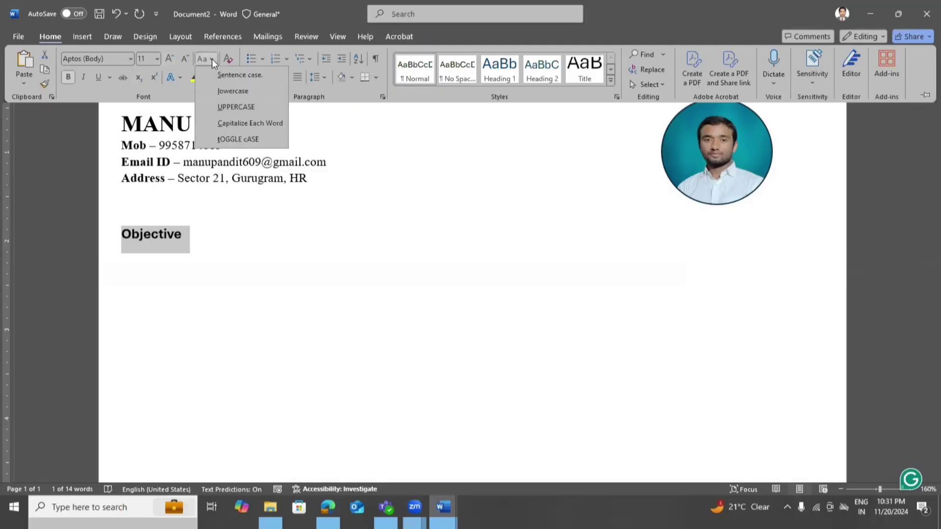
pyautogui.click(228, 108)
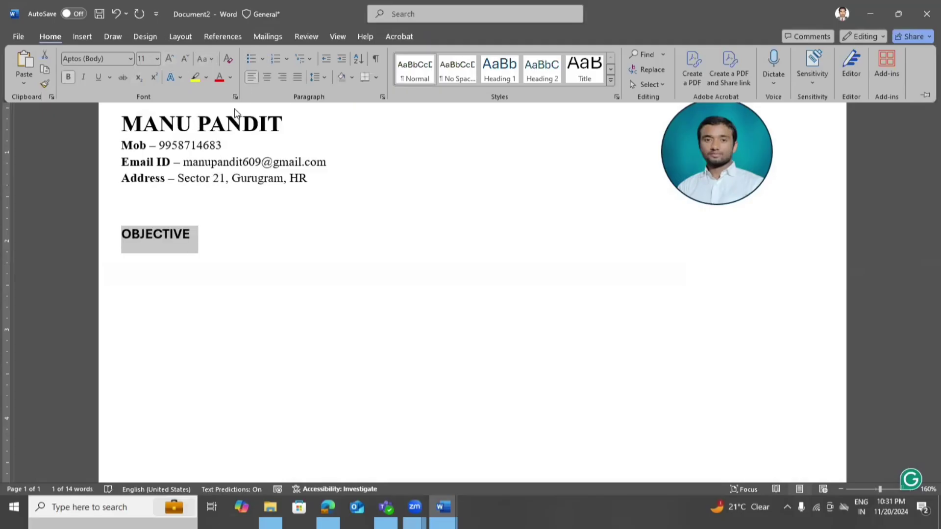
# - Give OBJECTIVE grey shading, Times New Roman font and 14 pt size
pyautogui.click(350, 78)
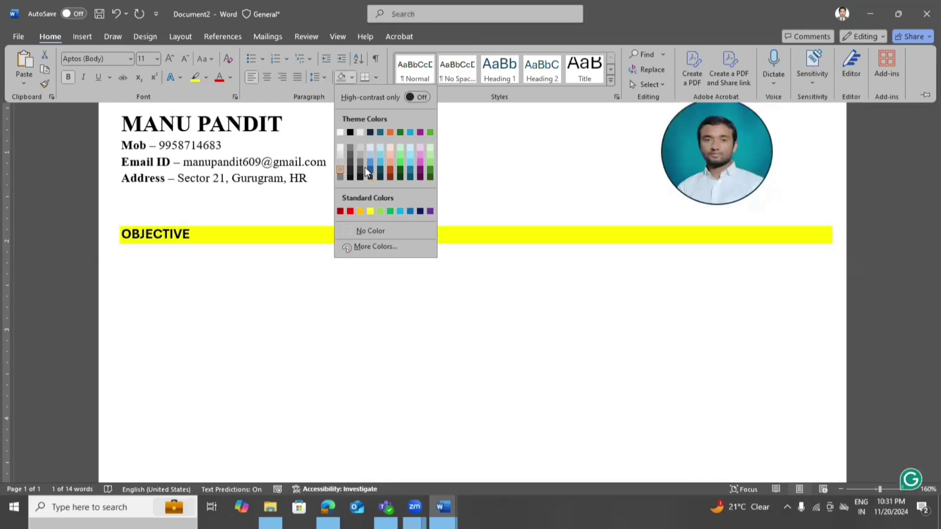
pyautogui.click(340, 169)
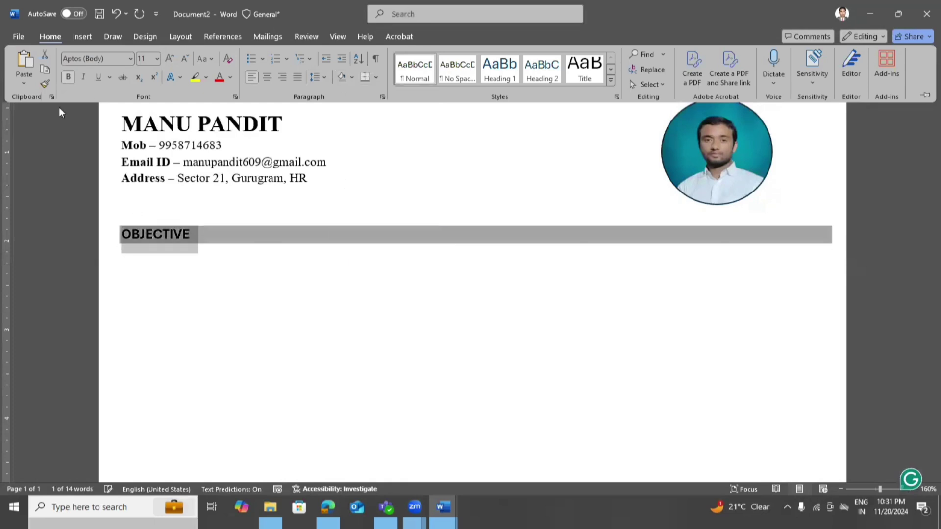
pyautogui.click(129, 59)
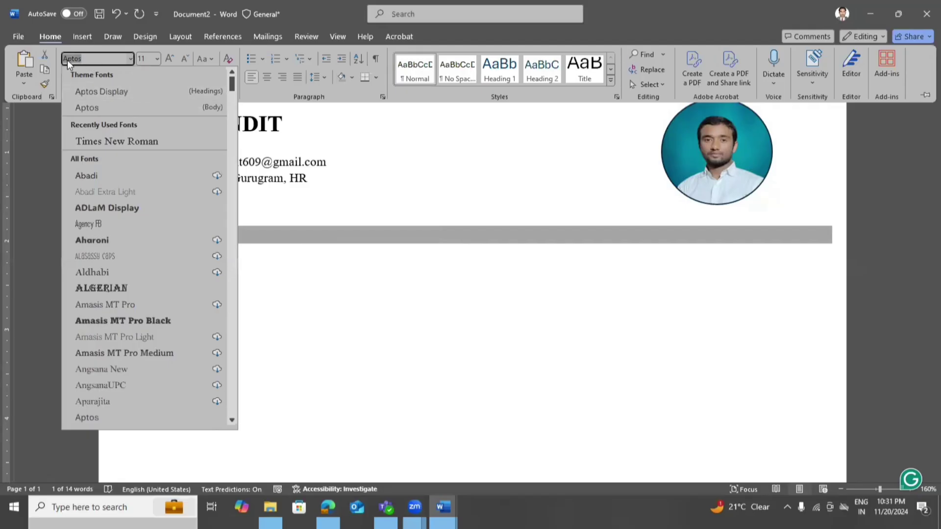
pyautogui.click(128, 138)
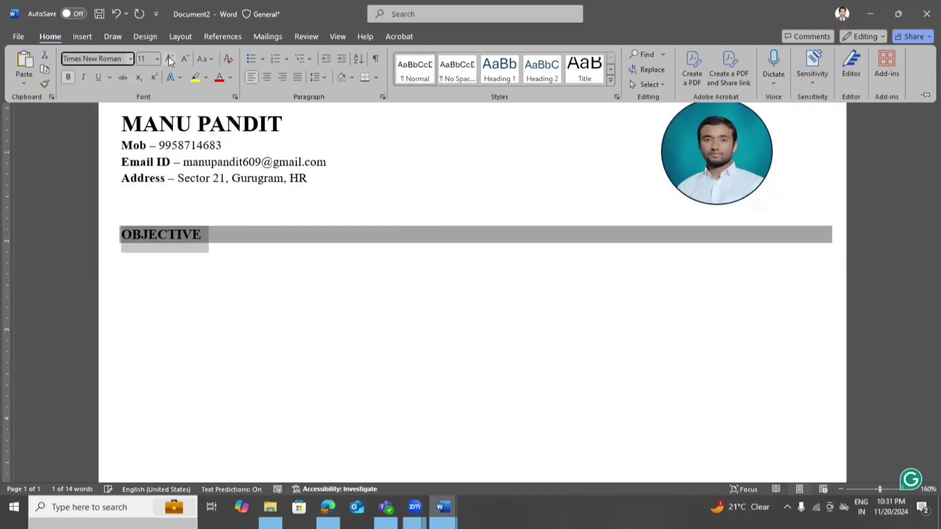
pyautogui.click(168, 57)
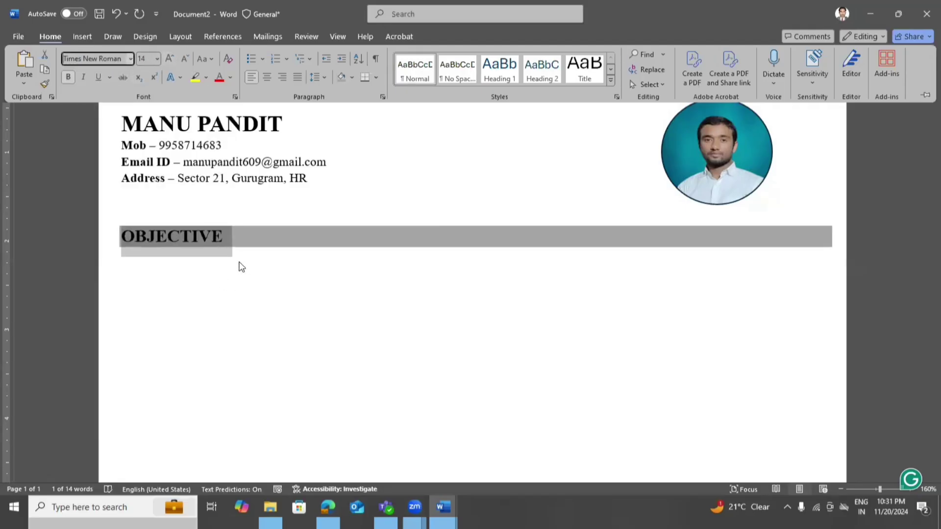
pyautogui.click(196, 268)
pyautogui.click(153, 268)
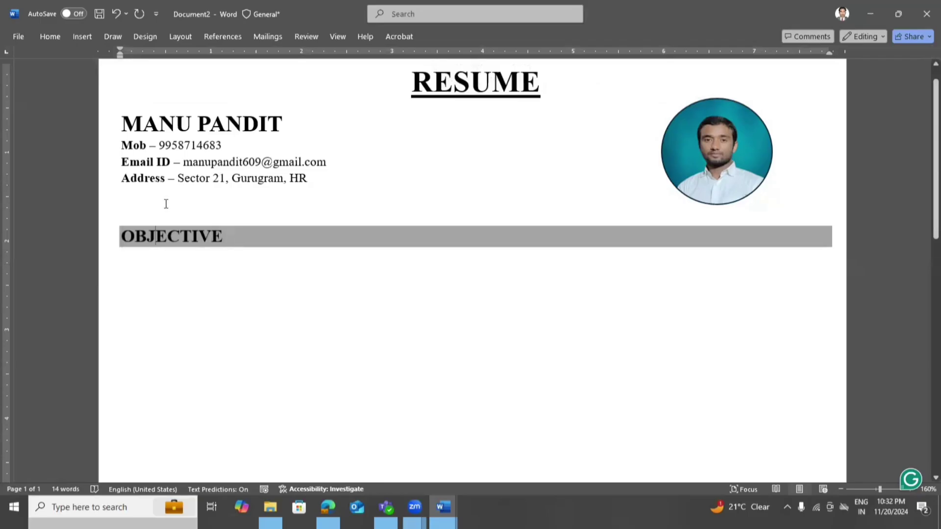
# - Close the gap above OBJECTIVE and start a new line below it
pyautogui.press('BackSpace')
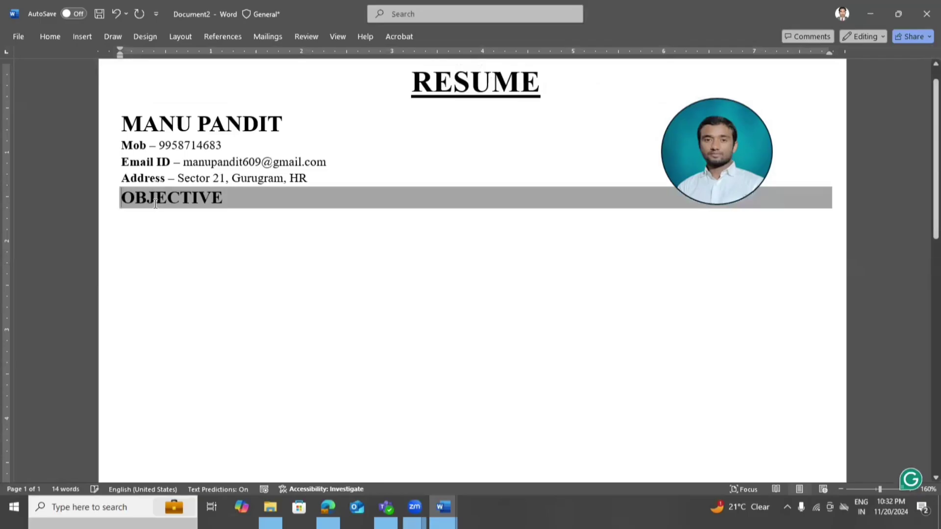
pyautogui.hotkey('ctrl', 'z')
pyautogui.press('BackSpace')
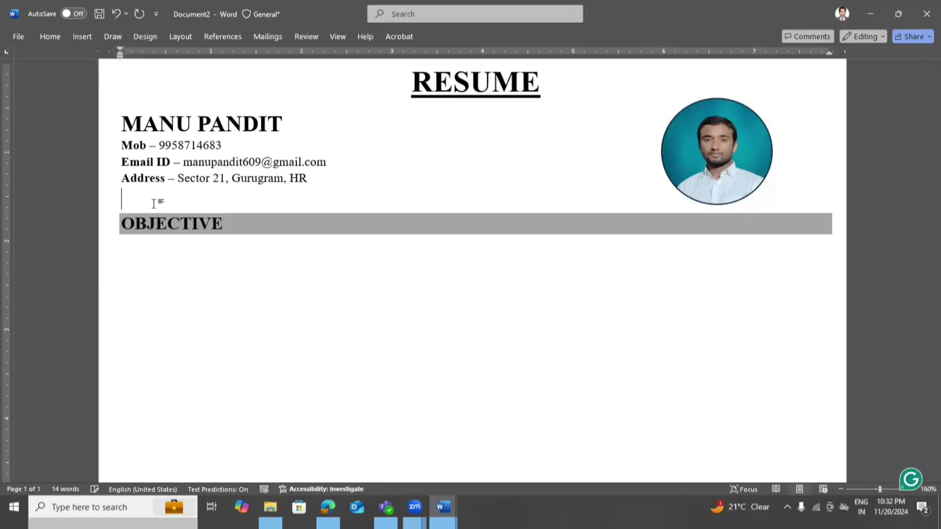
pyautogui.press('Return')
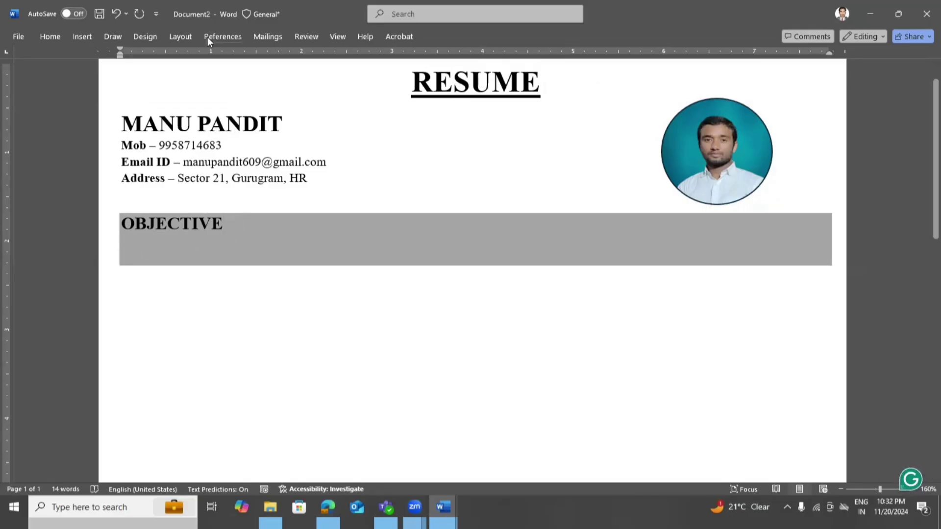
# - Set the new line's shading to No Color, then select the sample resume's Objective paragraph
pyautogui.click(50, 37)
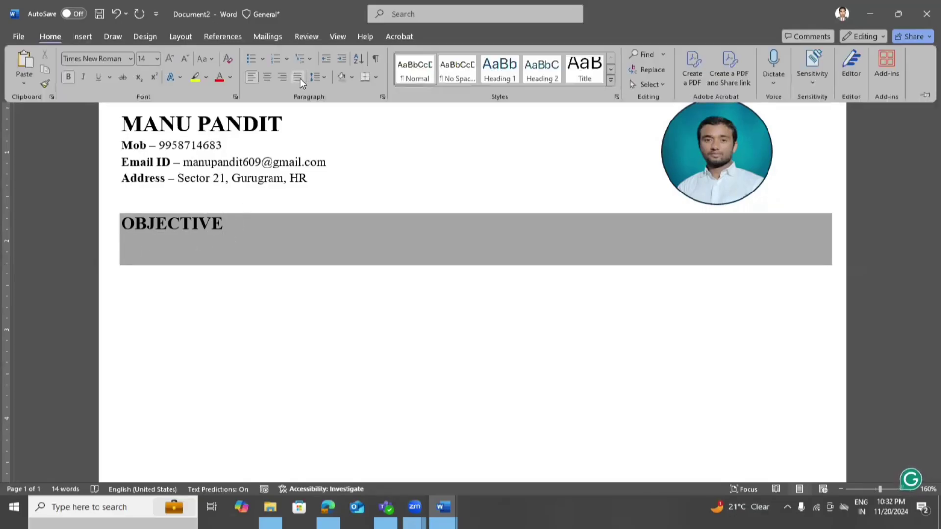
pyautogui.click(351, 78)
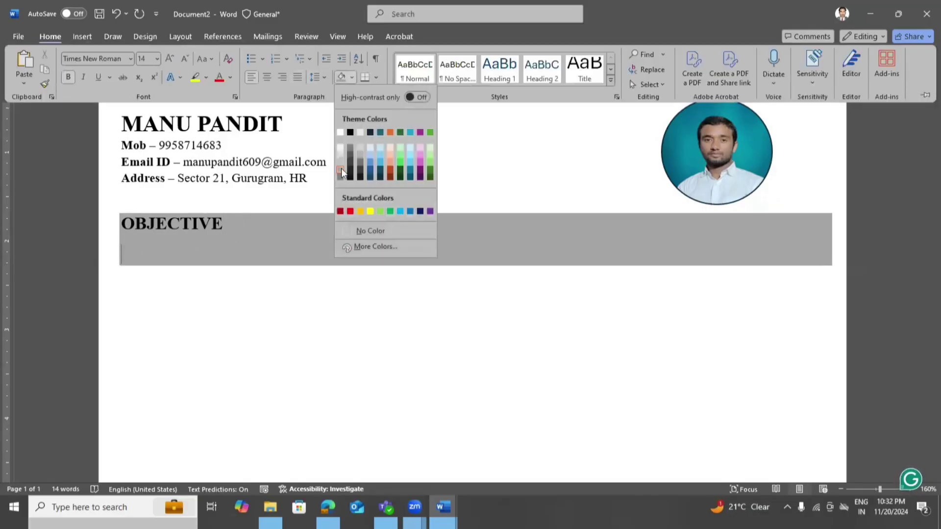
pyautogui.click(363, 232)
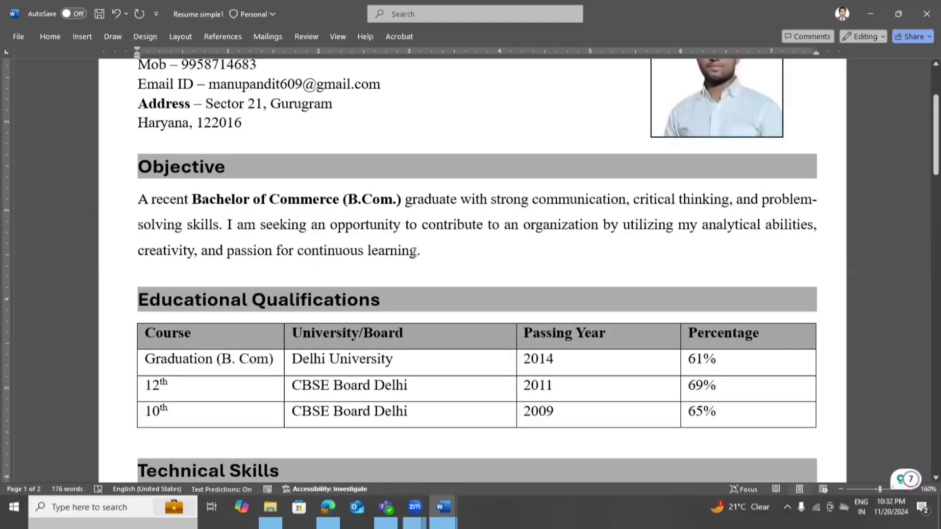
pyautogui.moveTo(422, 250); pyautogui.dragTo(138, 199)
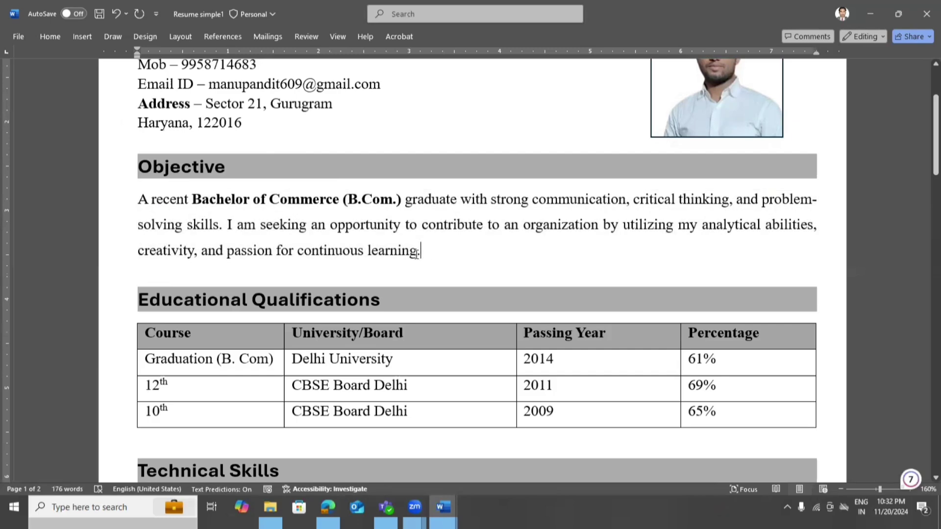
# - Copy the Objective paragraph from Resume simple1 and bring Document2 back to the front
pyautogui.moveTo(424, 254); pyautogui.dragTo(145, 204)
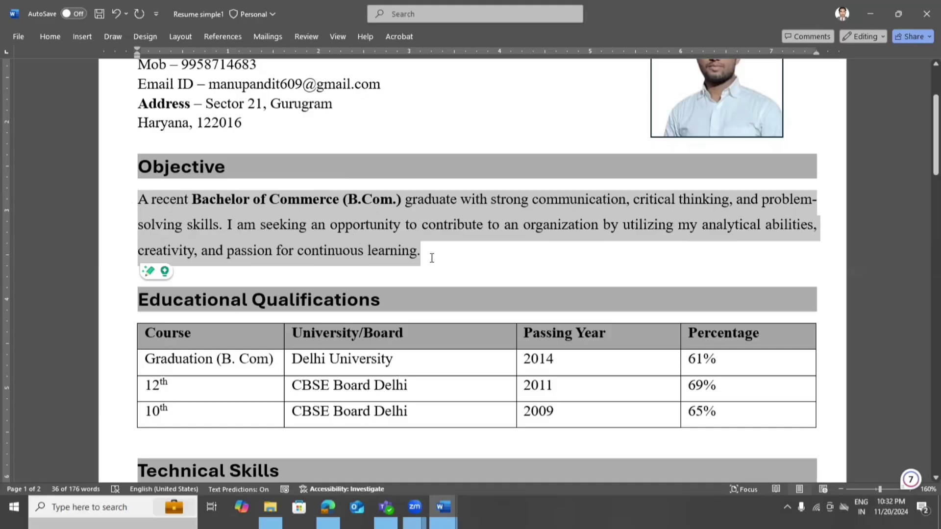
pyautogui.moveTo(476, 375)
pyautogui.scroll(-1, 429, 281)
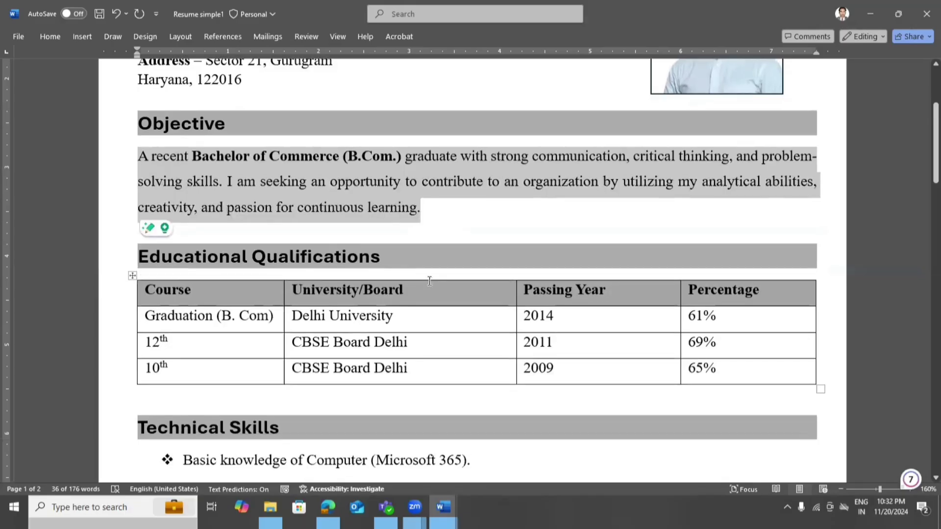
pyautogui.scroll(2, 429, 289)
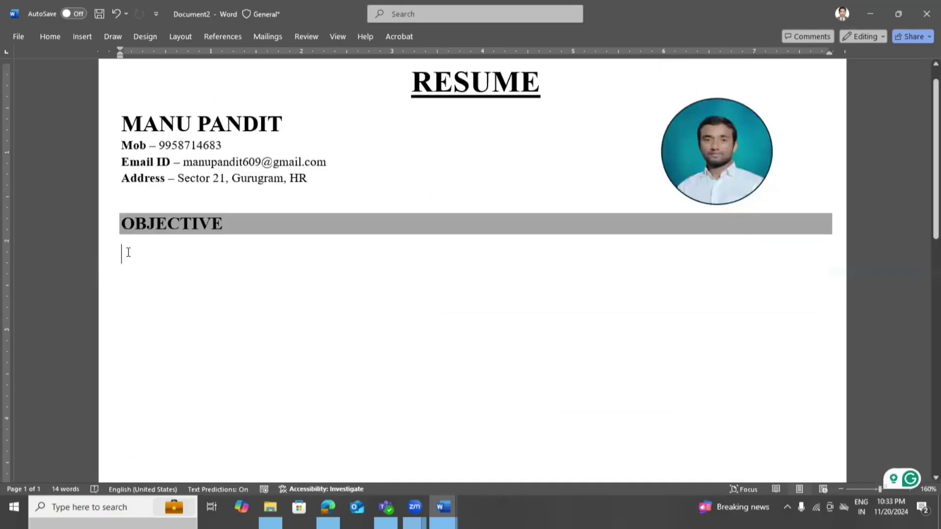
# - Paste the B.Com. objective under OBJECTIVE and type 'Educational Qualifications' two lines below
pyautogui.write('A recent Bachelor of Commerce (B.Com.) graduate with strong communication, critical thinking, and problem-solving skills. I am seeking an opportunity to contribute to an organization by utilizing my analytical abilities, creativity, and passion for continuous learning.')
pyautogui.press('Return')
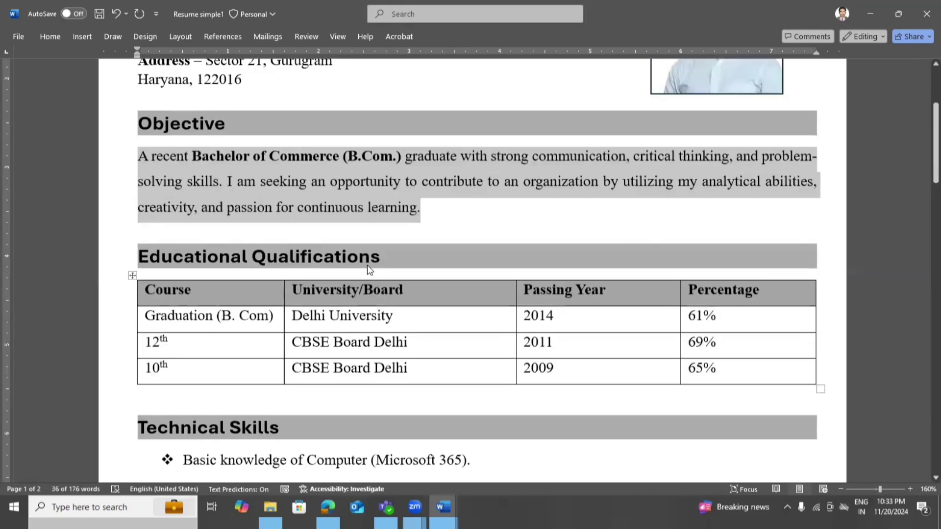
pyautogui.press('Return')
pyautogui.write('Ed')
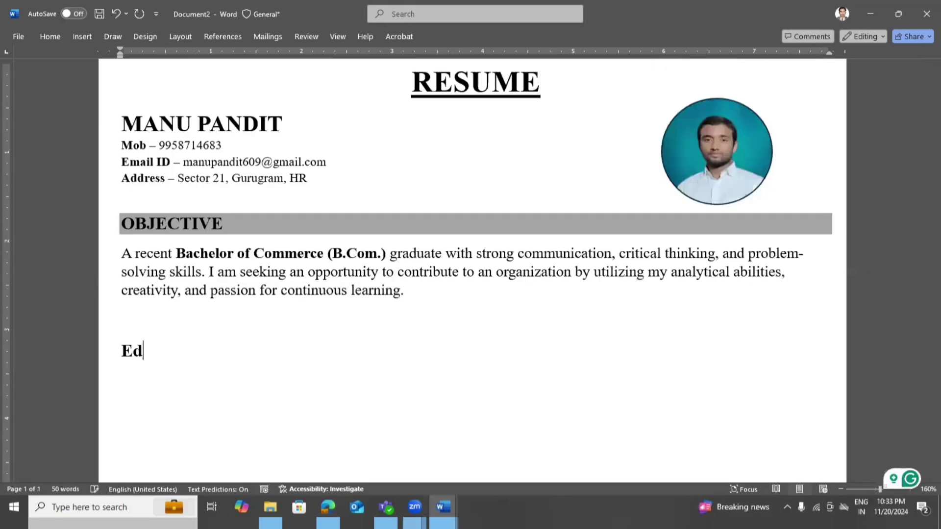
pyautogui.write('ucational Q')
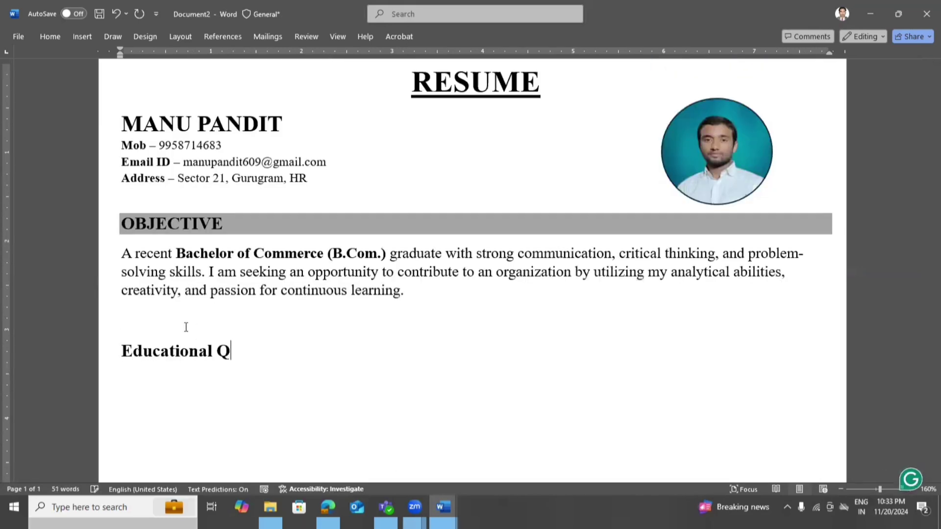
pyautogui.write('ualifications')
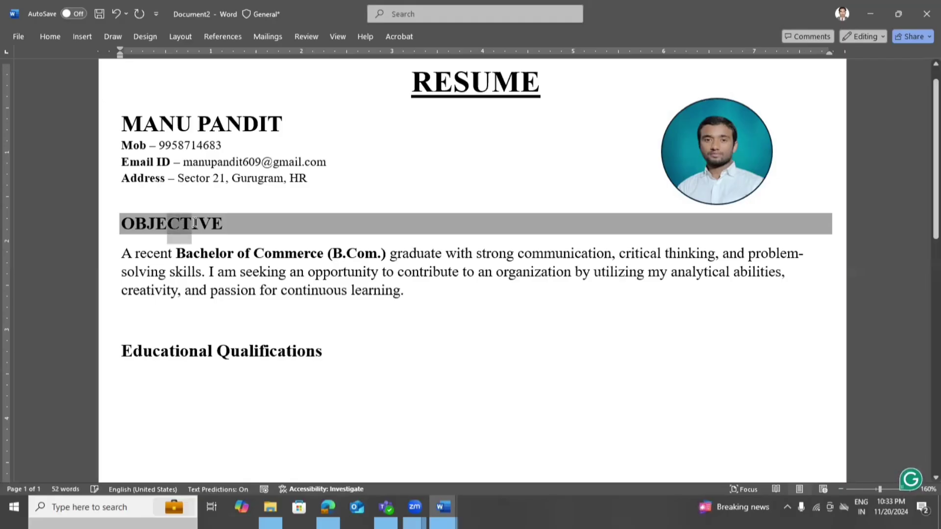
# - Format-paint the grey OBJECTIVE heading style onto the Educational Qualifications line
pyautogui.click(49, 39)
pyautogui.click(43, 86)
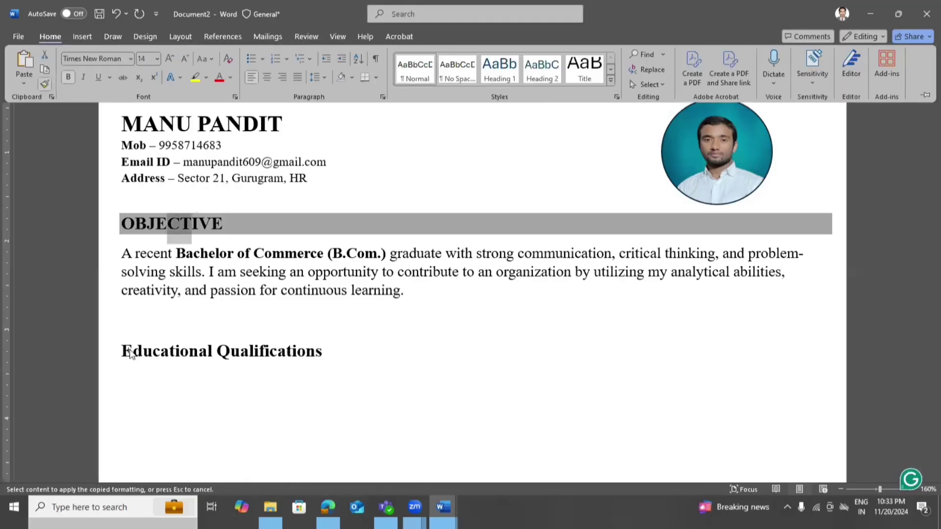
pyautogui.moveTo(119, 350); pyautogui.dragTo(316, 350)
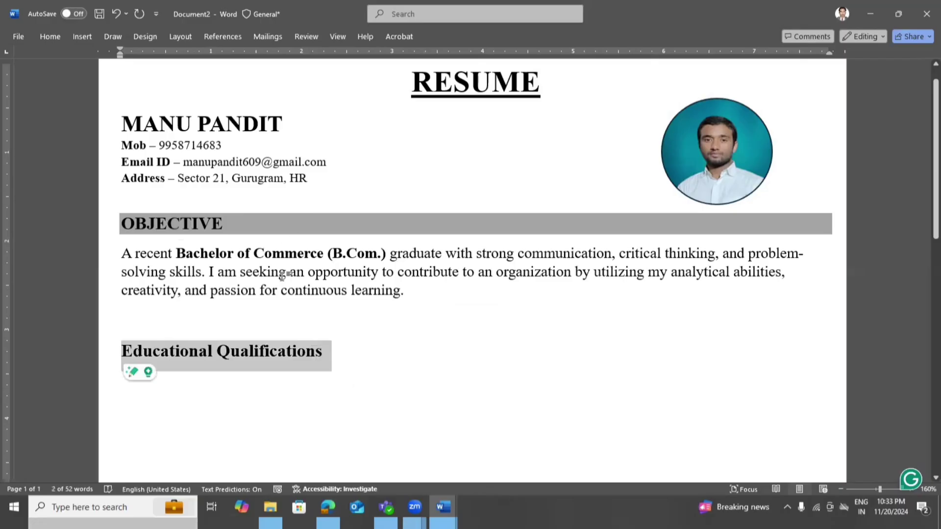
pyautogui.hotkey('ctrl', 'z')
pyautogui.click(47, 41)
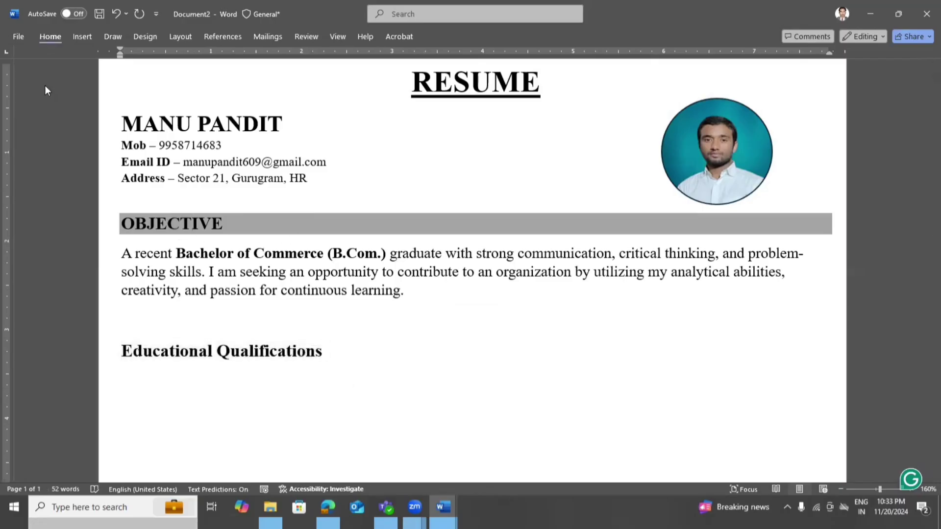
pyautogui.click(43, 84)
pyautogui.moveTo(121, 351); pyautogui.dragTo(323, 352)
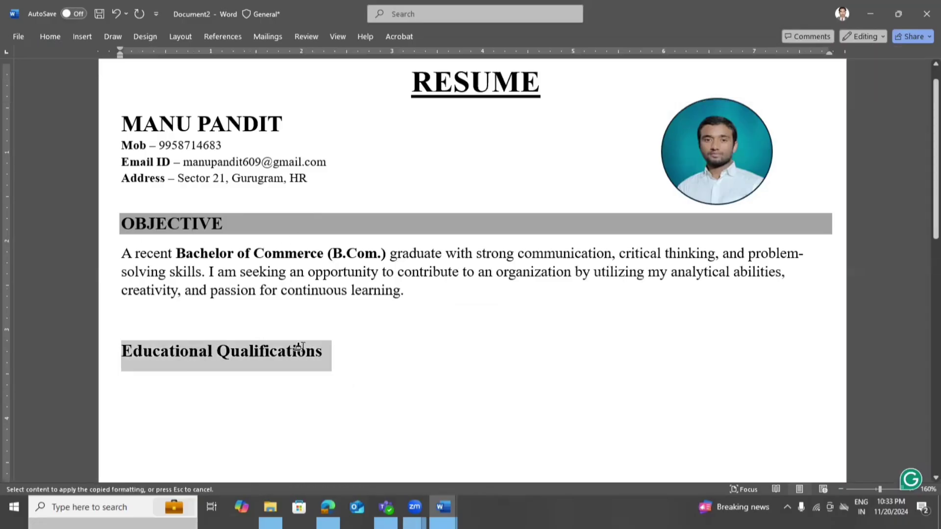
# - Remove the blank line above the heading and change it to UPPERCASE
pyautogui.click(179, 314)
pyautogui.press('BackSpace')
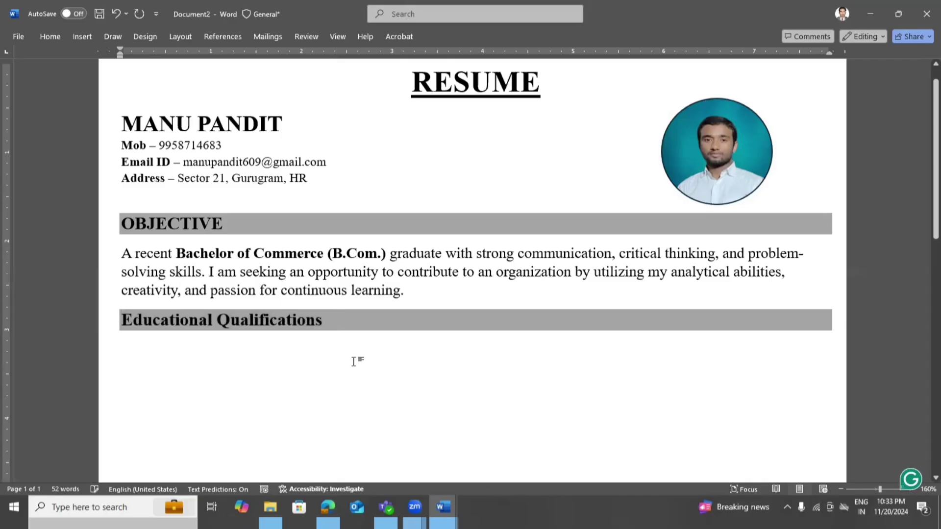
pyautogui.click(108, 319)
pyautogui.click(51, 37)
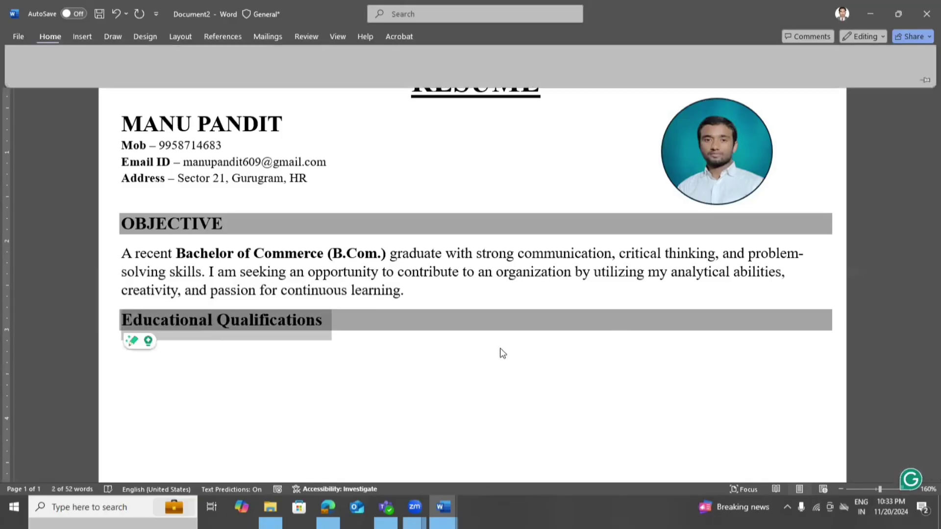
pyautogui.click(211, 58)
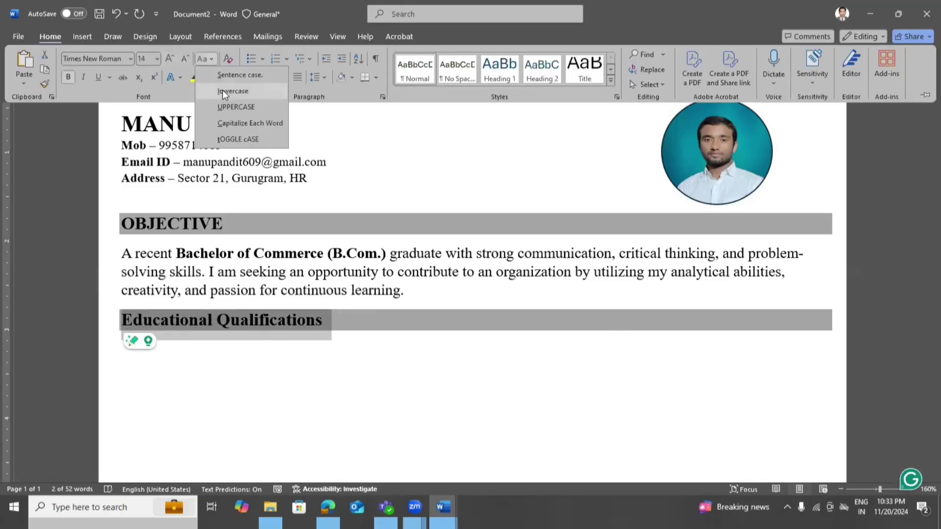
pyautogui.click(229, 107)
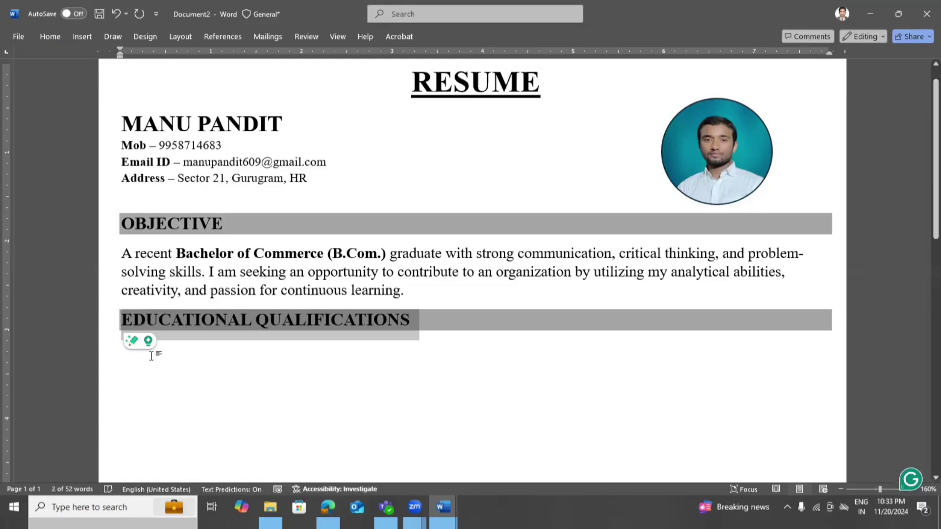
# - Add a new line below EDUCATIONAL QUALIFICATIONS with shading set to No Color
pyautogui.click(186, 345)
pyautogui.press('Return')
pyautogui.press('BackSpace')
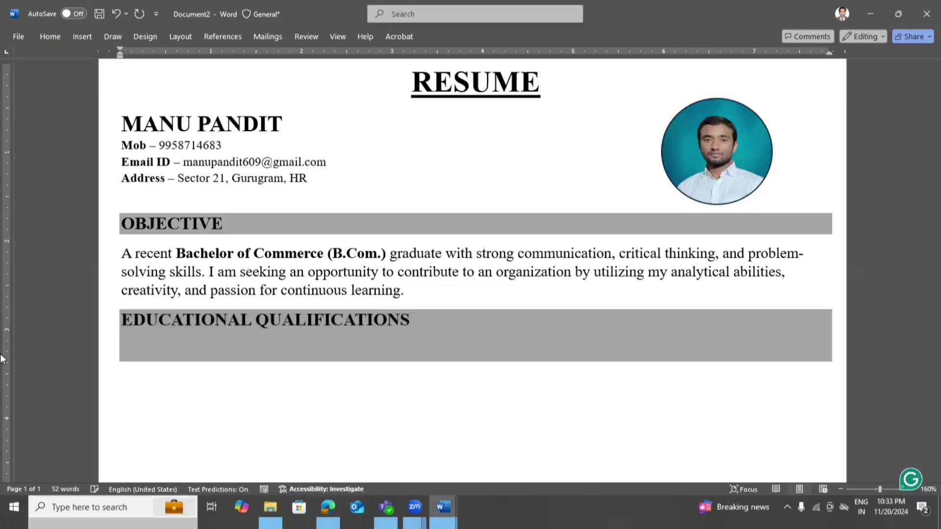
pyautogui.click(47, 35)
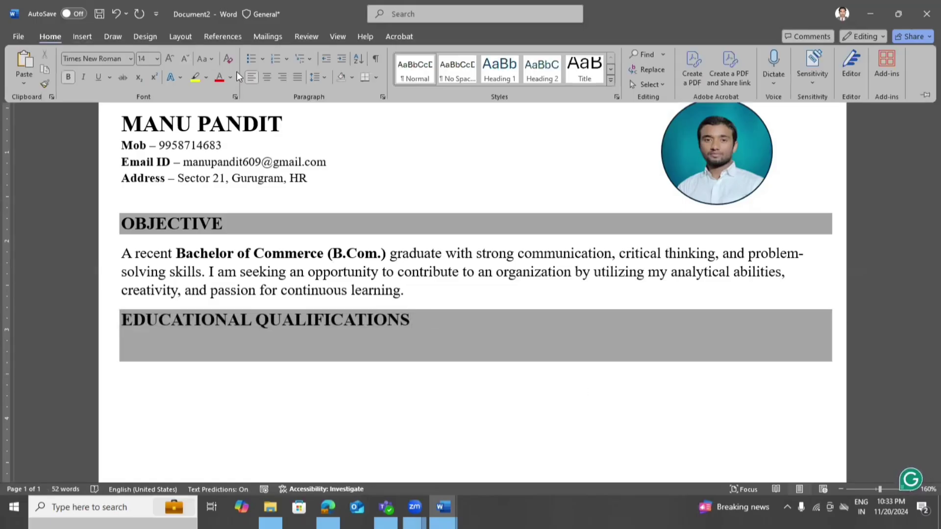
pyautogui.click(345, 78)
pyautogui.click(365, 232)
pyautogui.click(143, 351)
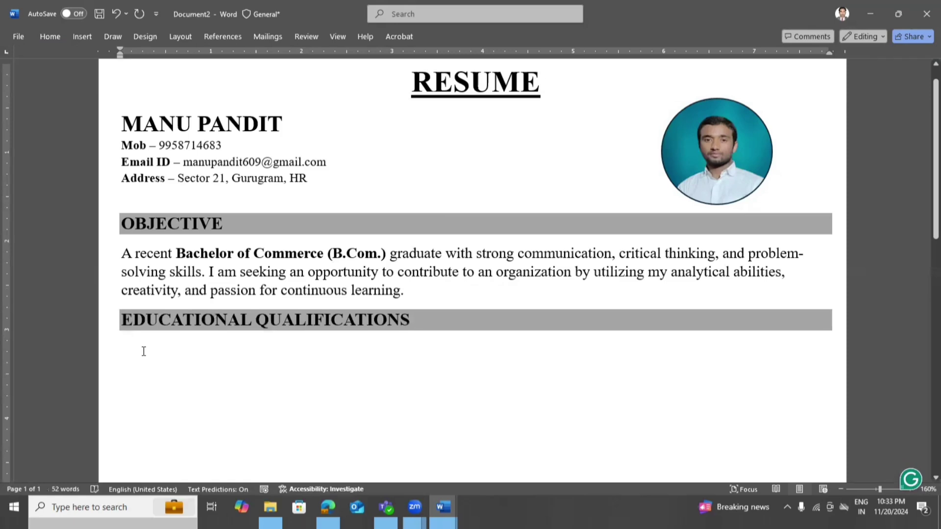
# - Insert a 4x4 table below the EDUCATIONAL QUALIFICATIONS heading
pyautogui.click(81, 37)
pyautogui.click(110, 81)
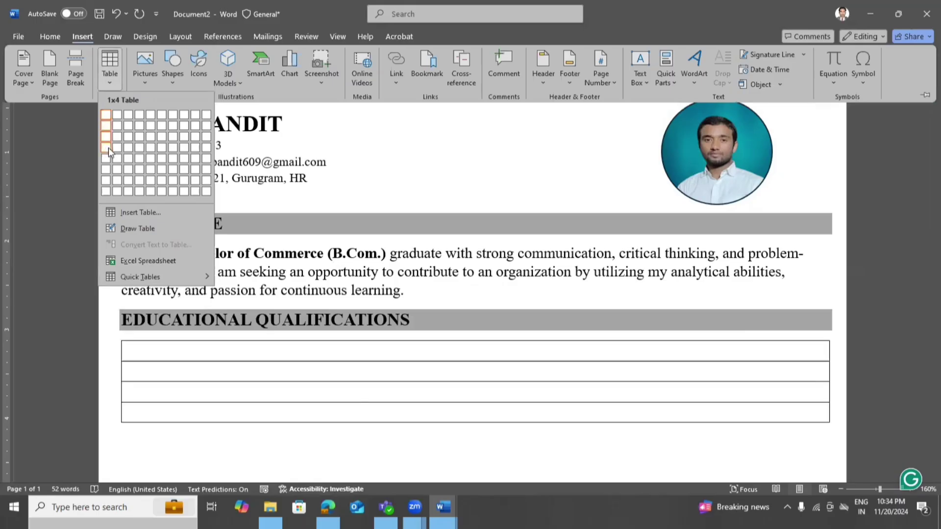
pyautogui.click(140, 148)
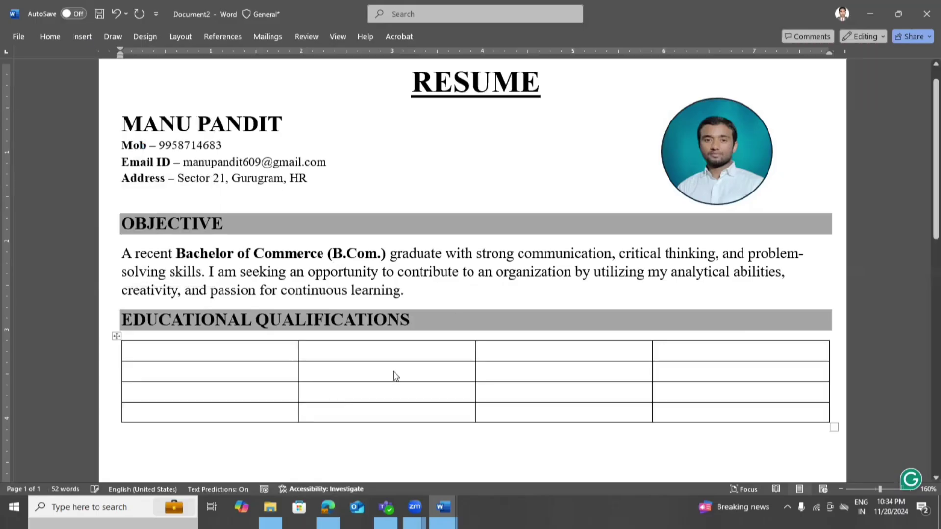
# - Fill the header row with Course, University/Board, Passing Year and Percentage
pyautogui.write('Cour')
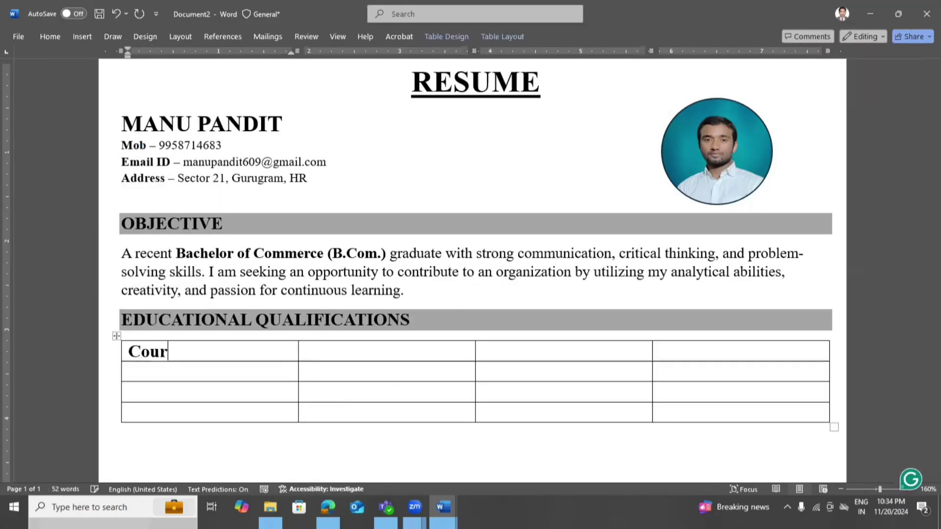
pyautogui.write('se')
pyautogui.press('Tab')
pyautogui.write('U')
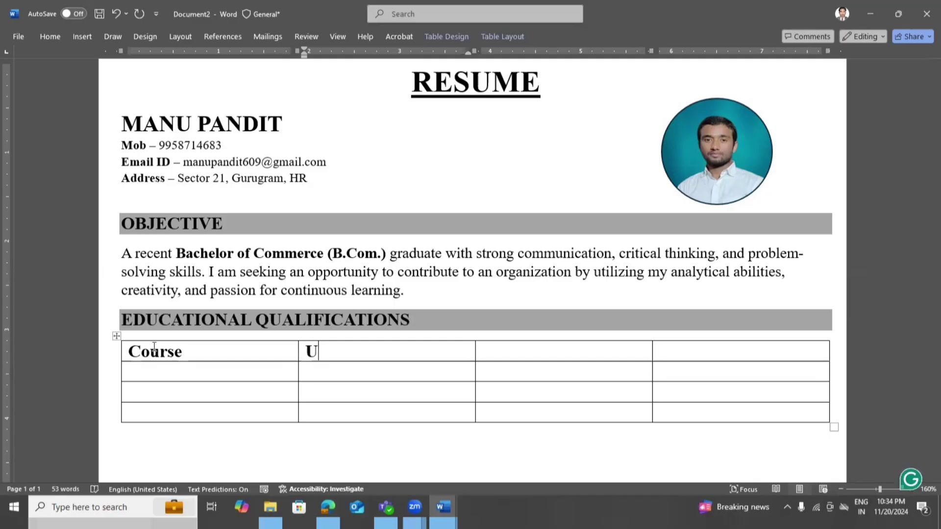
pyautogui.write('niversity')
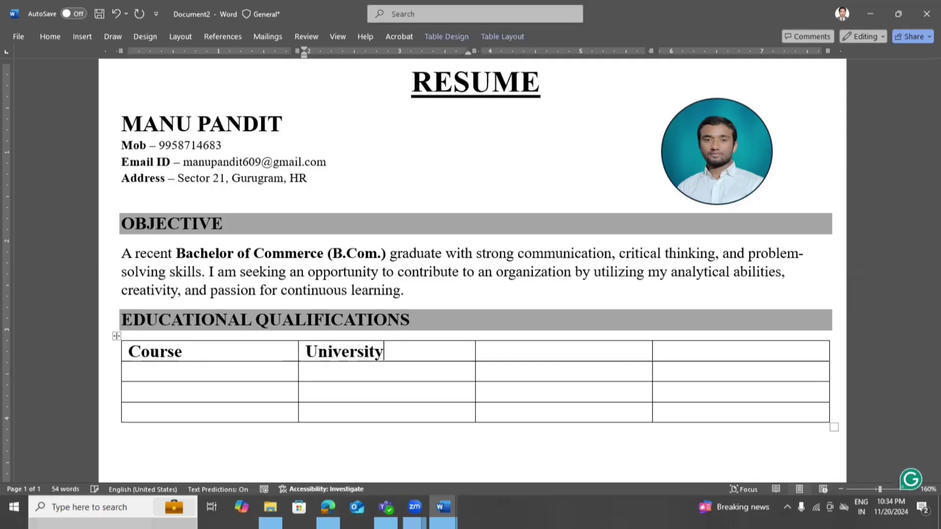
pyautogui.write('/b')
pyautogui.press('BackSpace')
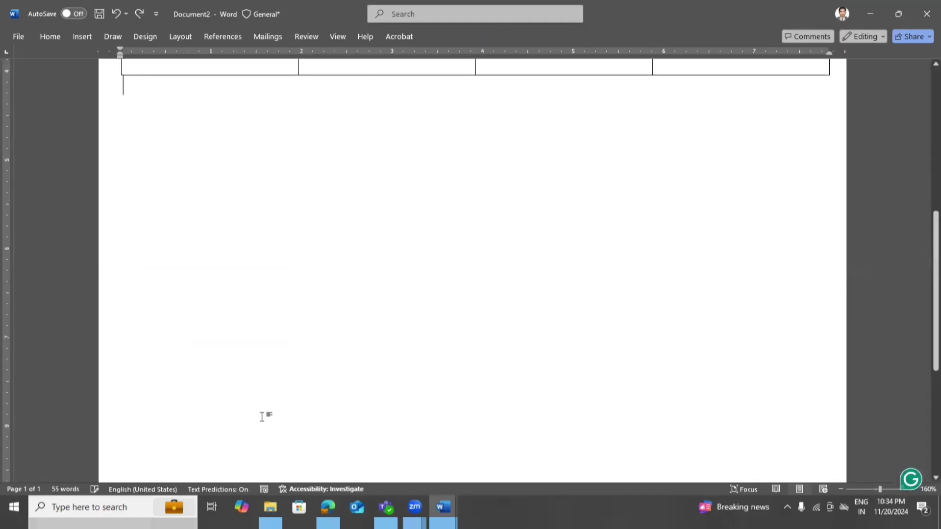
pyautogui.scroll(5, 318, 368)
pyautogui.click(396, 380)
pyautogui.write('Boa')
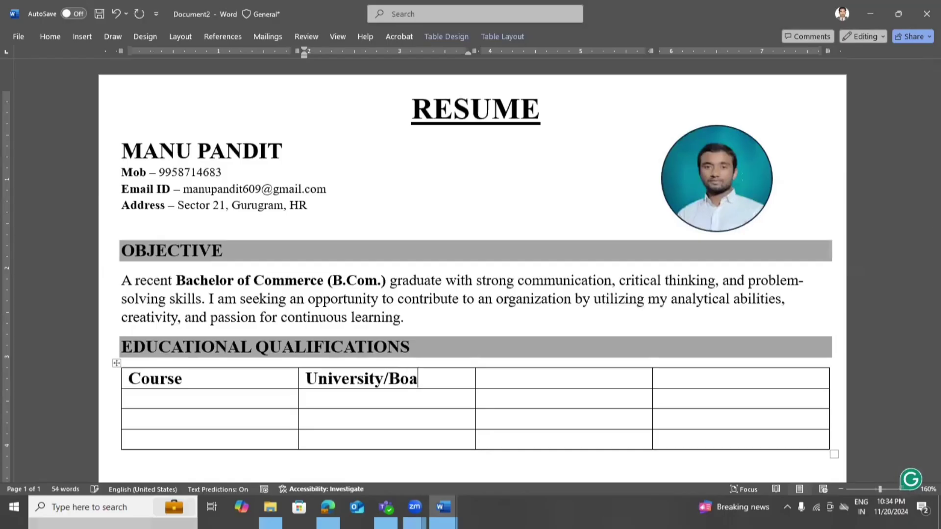
pyautogui.write('rd')
pyautogui.click(522, 377)
pyautogui.scroll(-3, 532, 373)
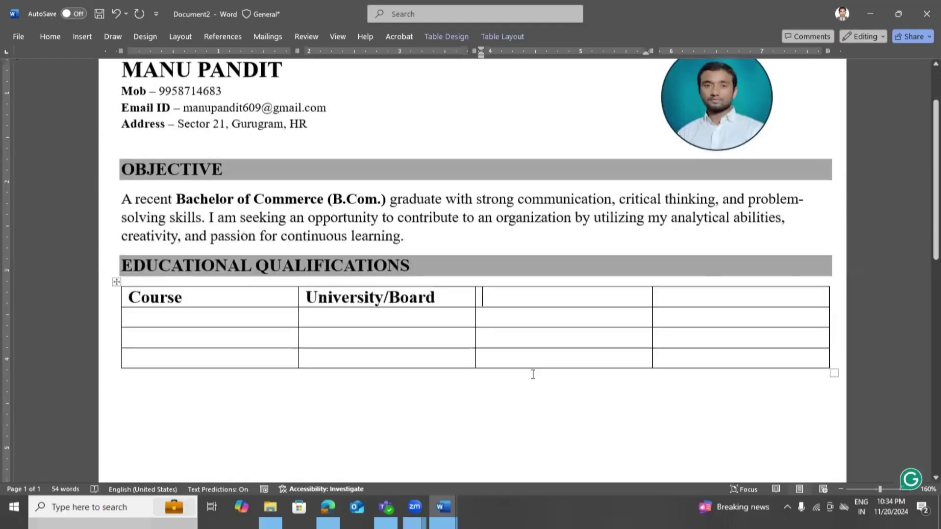
pyautogui.write('Passi')
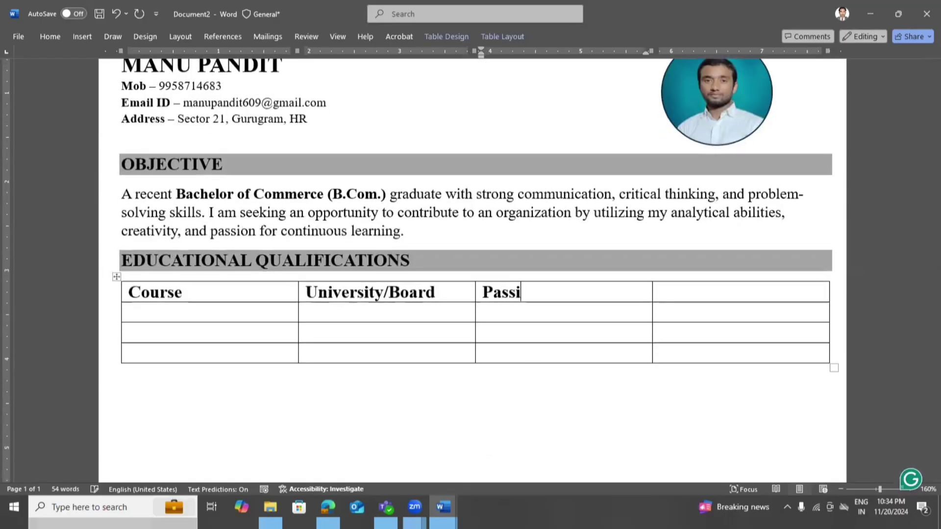
pyautogui.write('ng Year')
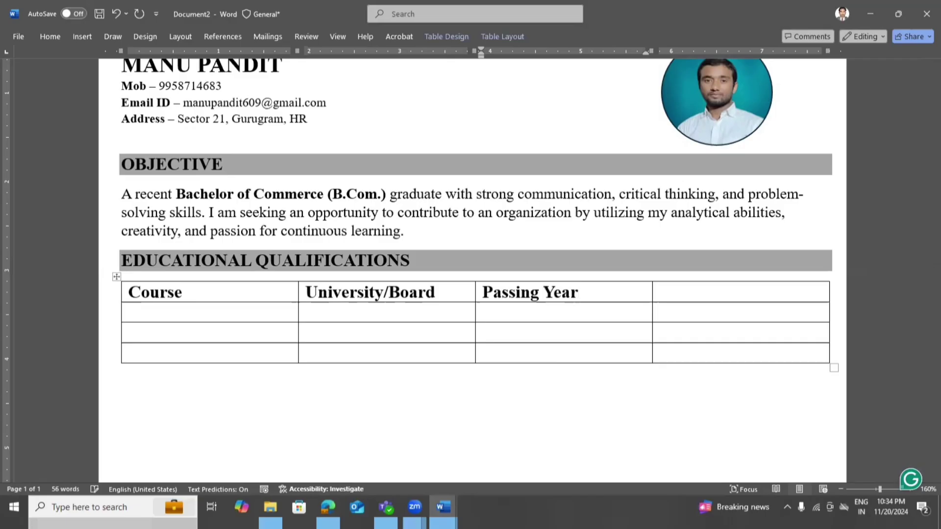
pyautogui.press('Tab')
pyautogui.write('Per')
pyautogui.write('centage')
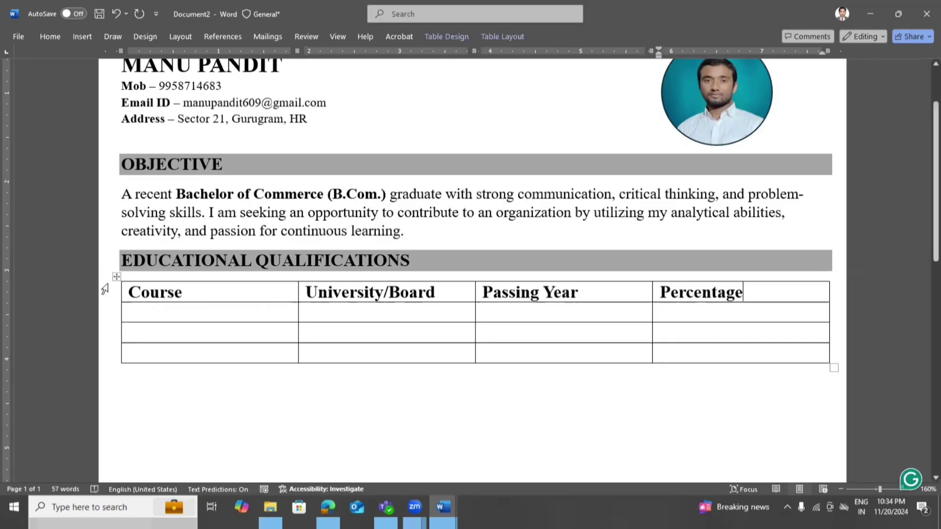
# - Apply grey shading to the Course / University/Board / Passing Year / Percentage header row
pyautogui.moveTo(127, 292); pyautogui.dragTo(803, 294)
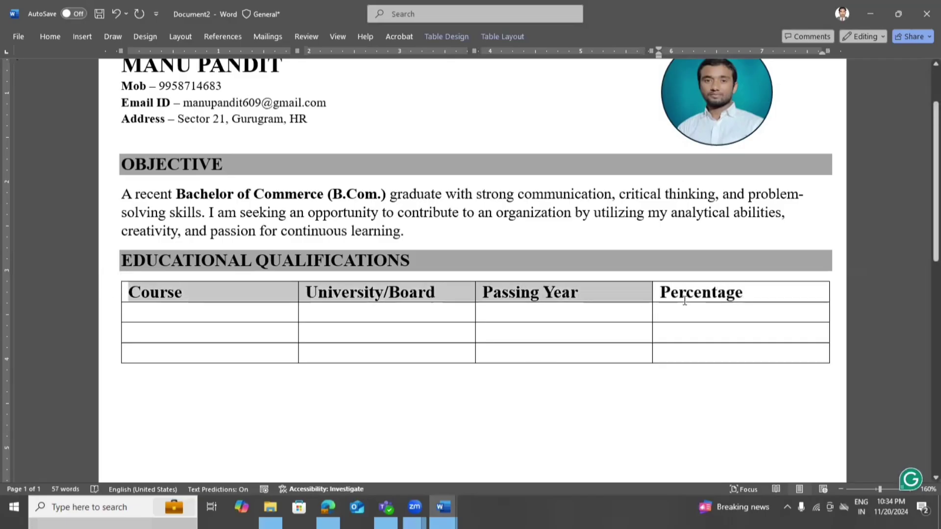
pyautogui.click(49, 37)
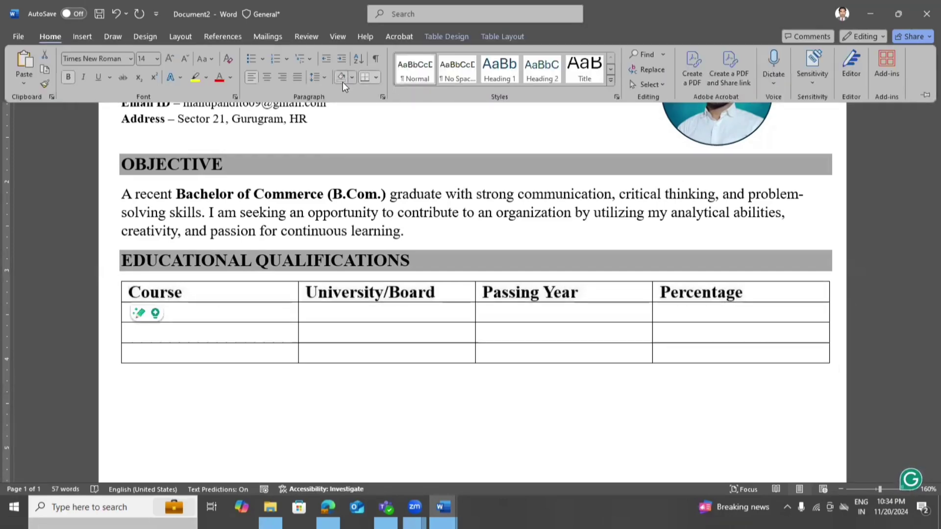
pyautogui.click(267, 314)
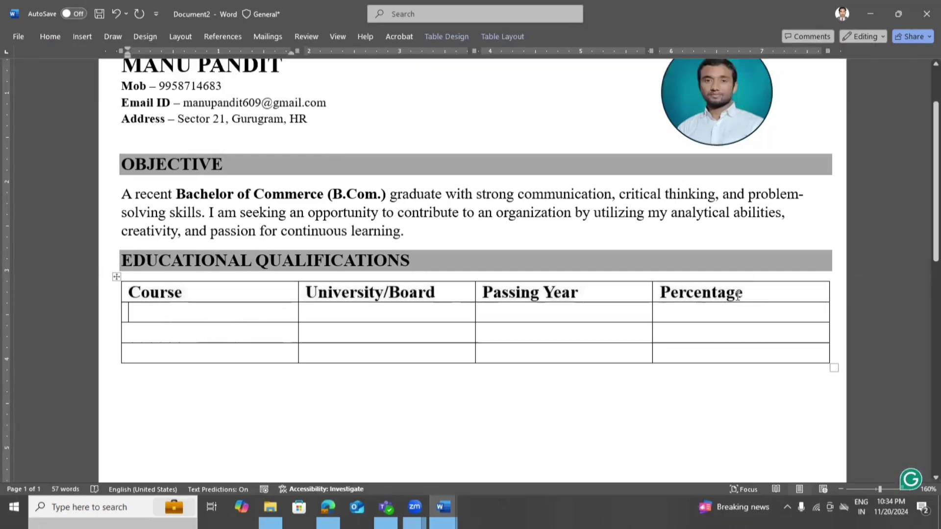
pyautogui.moveTo(737, 295); pyautogui.dragTo(128, 293)
pyautogui.click(57, 36)
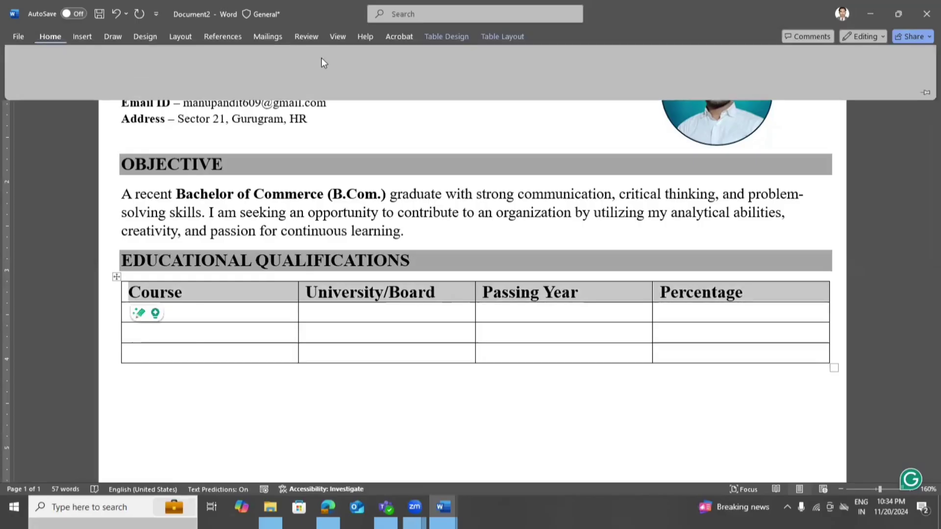
pyautogui.click(352, 77)
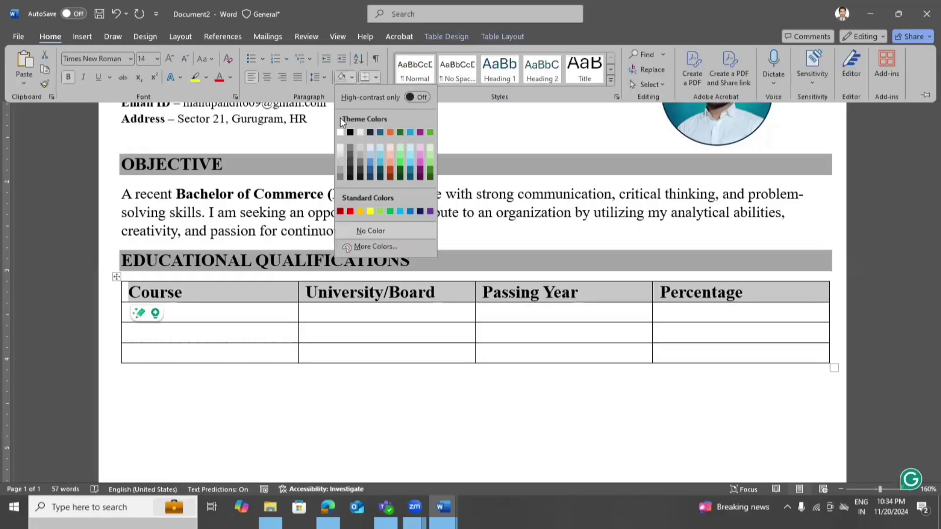
pyautogui.click(340, 166)
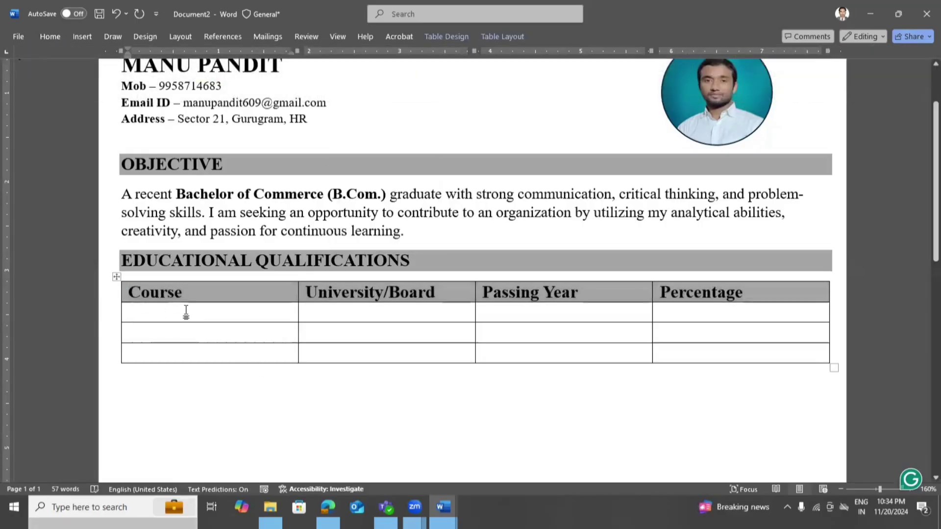
pyautogui.click(185, 311)
# - Fill the first row: Graduation (B.Com), Delhi University, 2014, 65%
pyautogui.write('Gradua')
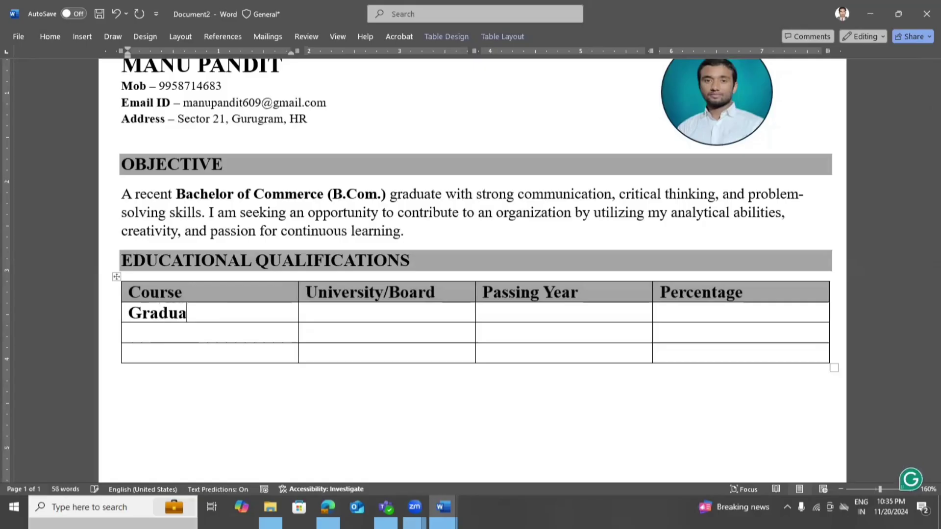
pyautogui.write('tion')
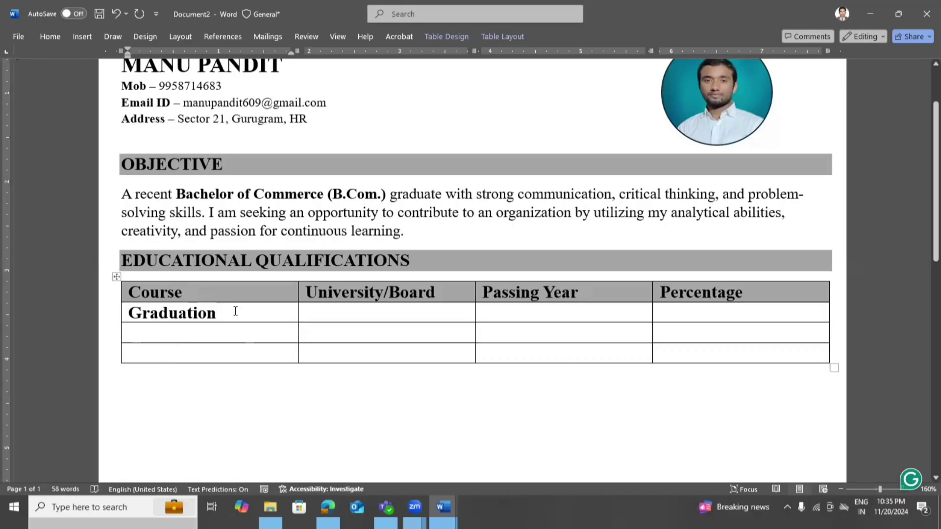
pyautogui.write('(')
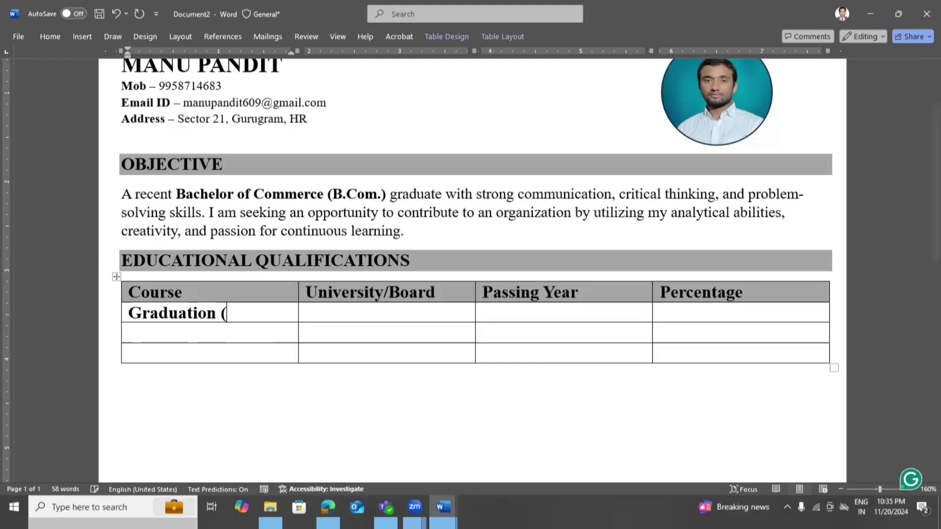
pyautogui.write(')')
pyautogui.write('BBA')
pyautogui.press('BackSpace')
pyautogui.press('BackSpace')
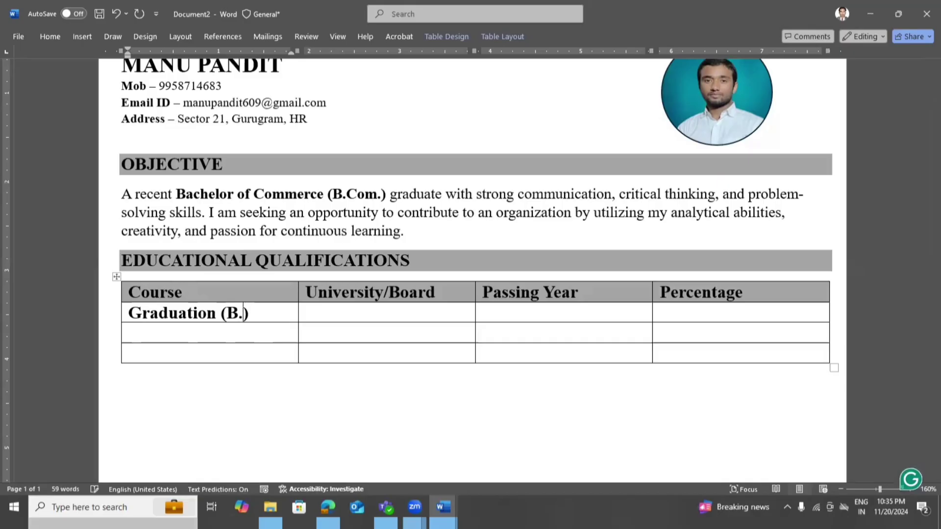
pyautogui.write('Com')
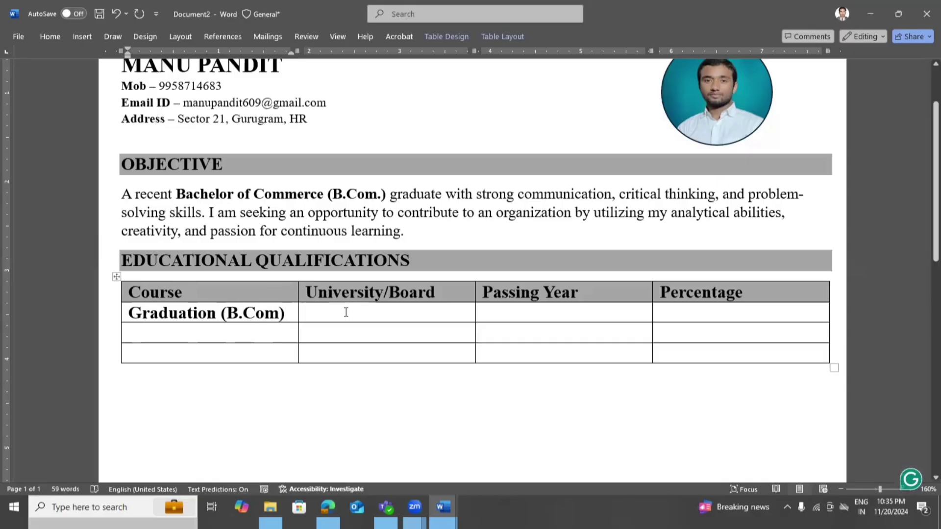
pyautogui.click(346, 312)
pyautogui.write('Delhi')
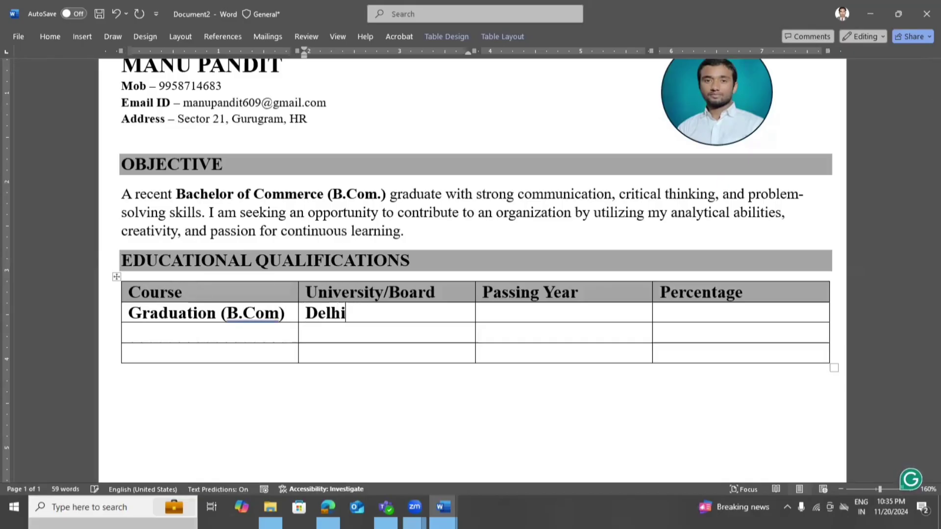
pyautogui.write(' univ')
pyautogui.press('BackSpace')
pyautogui.press('BackSpace')
pyautogui.press('BackSpace')
pyautogui.write('U')
pyautogui.write('nivestity')
pyautogui.press('BackSpace')
pyautogui.press('BackSpace')
pyautogui.press('BackSpace')
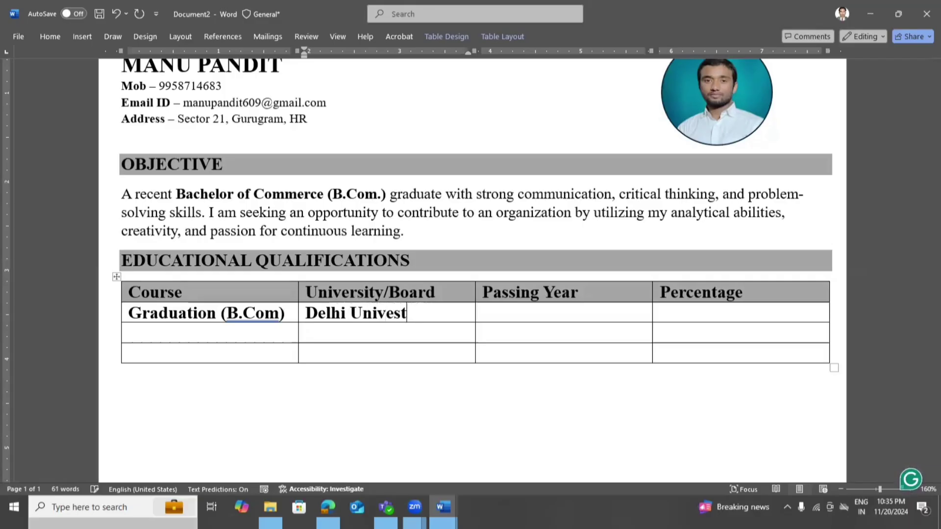
pyautogui.write('ty')
pyautogui.press('Tab')
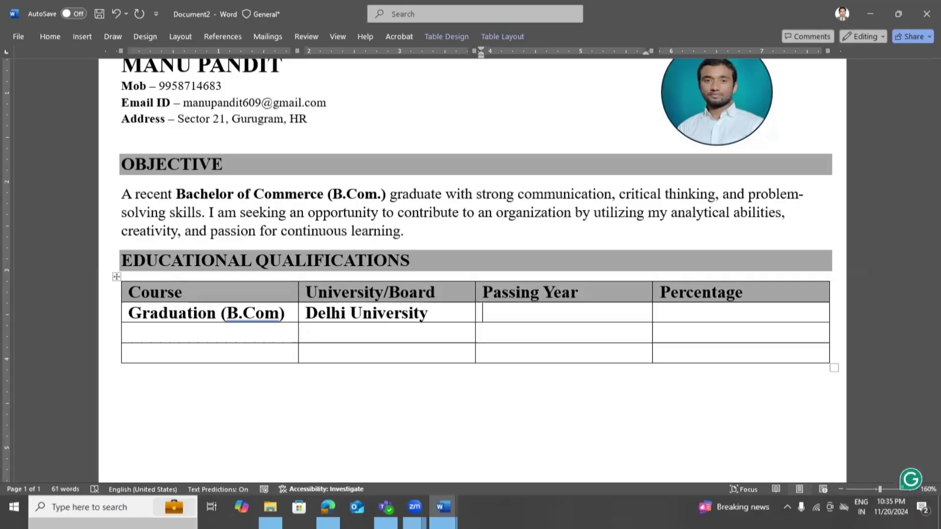
pyautogui.write('3014')
pyautogui.press('BackSpace')
pyautogui.press('BackSpace')
pyautogui.press('BackSpace')
pyautogui.write('2014')
pyautogui.press('Tab')
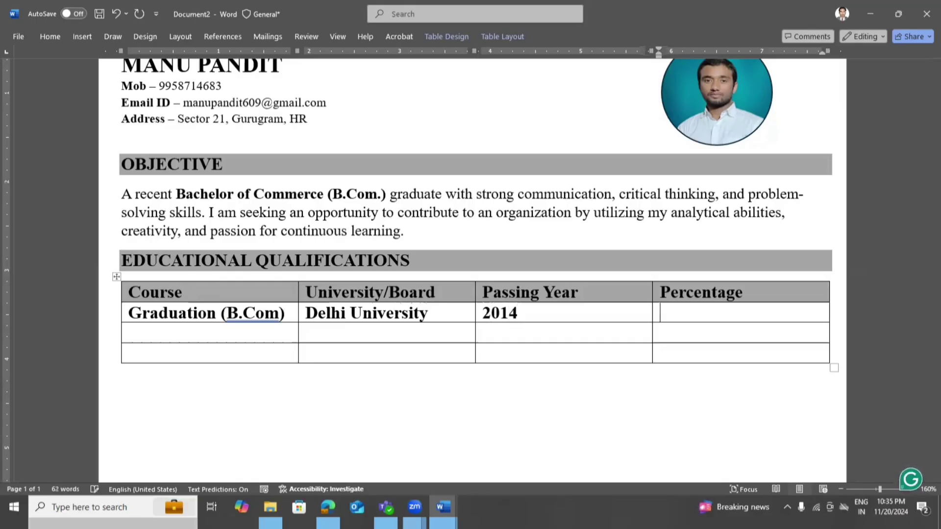
pyautogui.write('65')
pyautogui.write('%')
# - Fill the 12th row with CBSE Board Delhi, its passing year and percentage
pyautogui.click(167, 334)
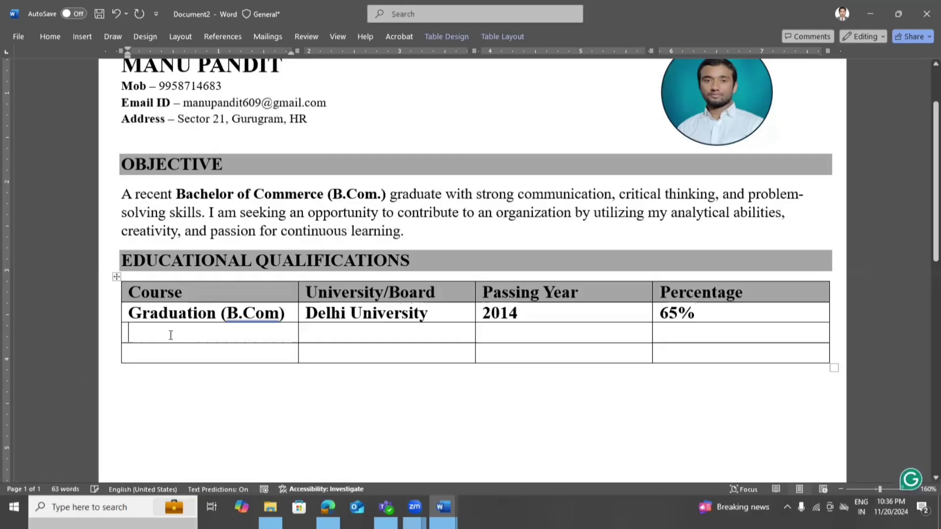
pyautogui.write('12th')
pyautogui.press('Tab')
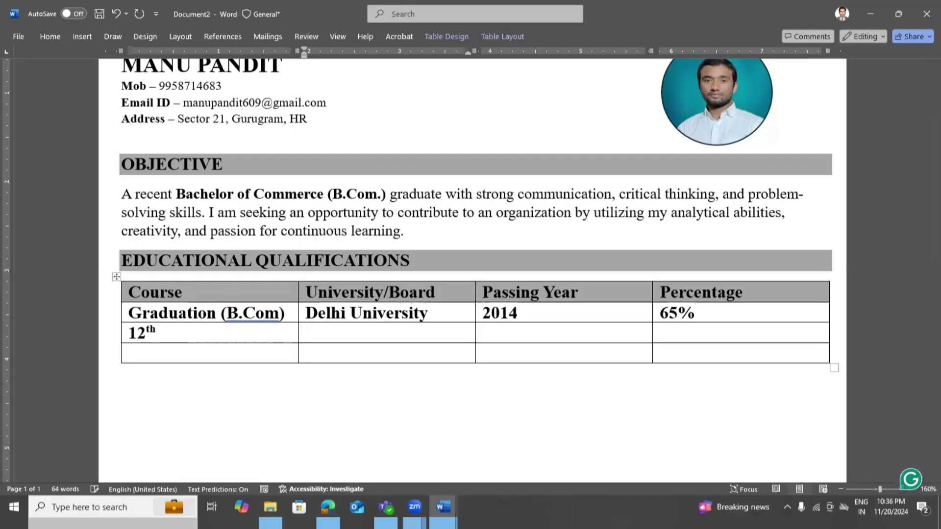
pyautogui.write('CBSE')
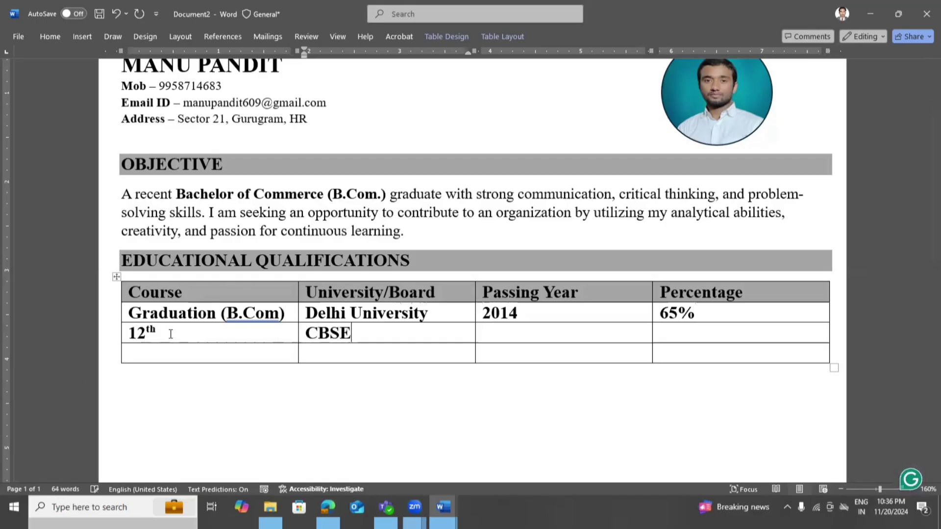
pyautogui.write(' BoardE')
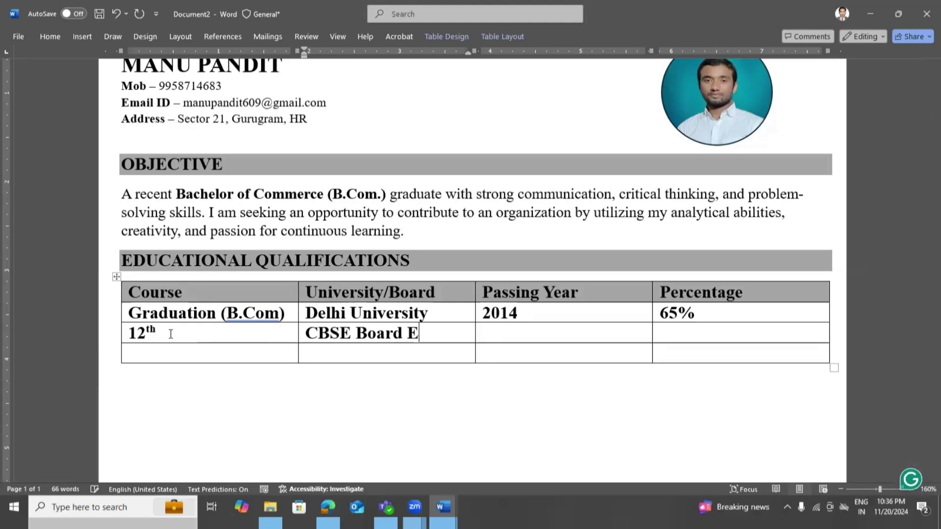
pyautogui.press('BackSpace')
pyautogui.write('Delhi')
pyautogui.press('Tab')
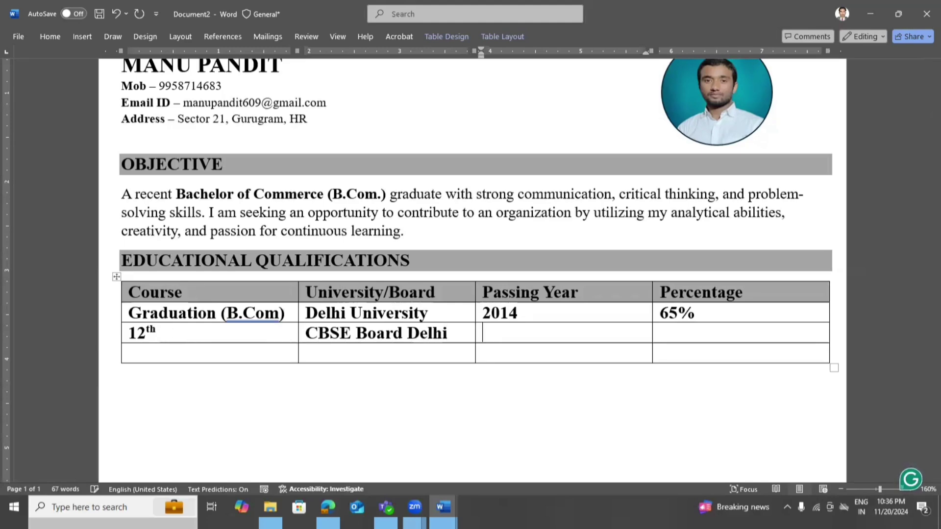
pyautogui.write('20')
pyautogui.write('11 ')
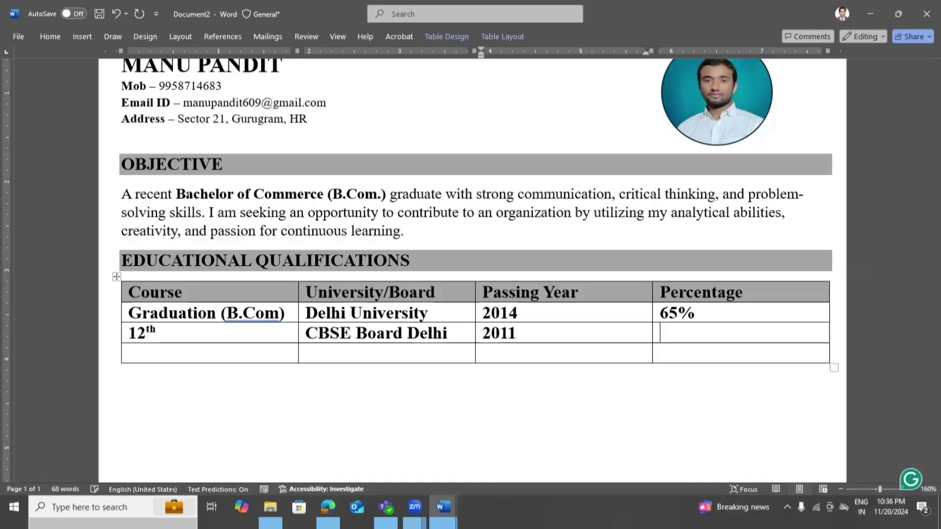
pyautogui.write('65')
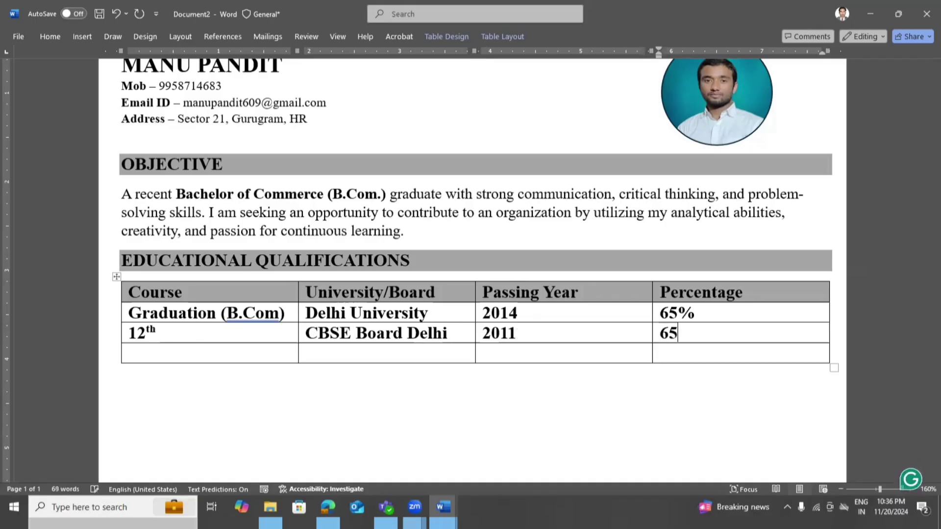
pyautogui.press('BackSpace')
pyautogui.write('6')
# - Fill the 10th row with Board Delhi and its passing year
pyautogui.click(140, 352)
pyautogui.write('10')
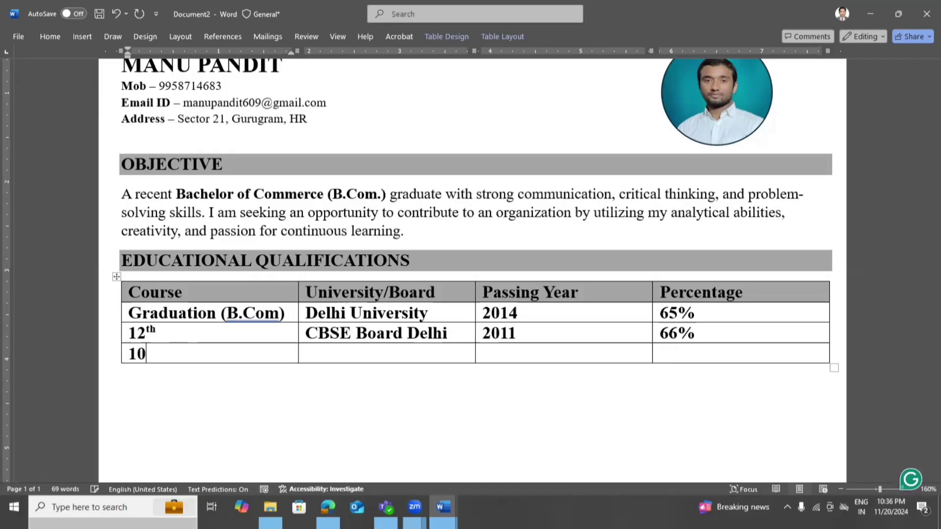
pyautogui.write('th')
pyautogui.press('Tab')
pyautogui.write('CBSE')
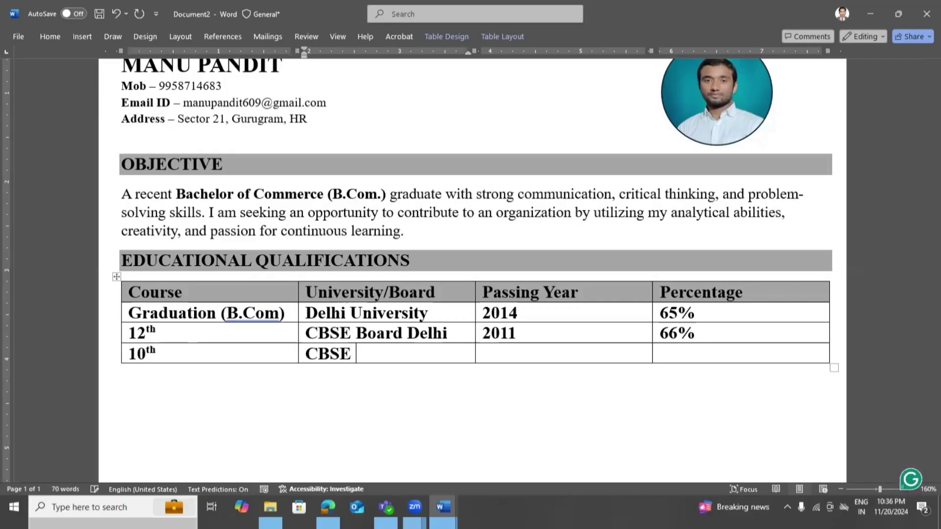
pyautogui.write('Board D')
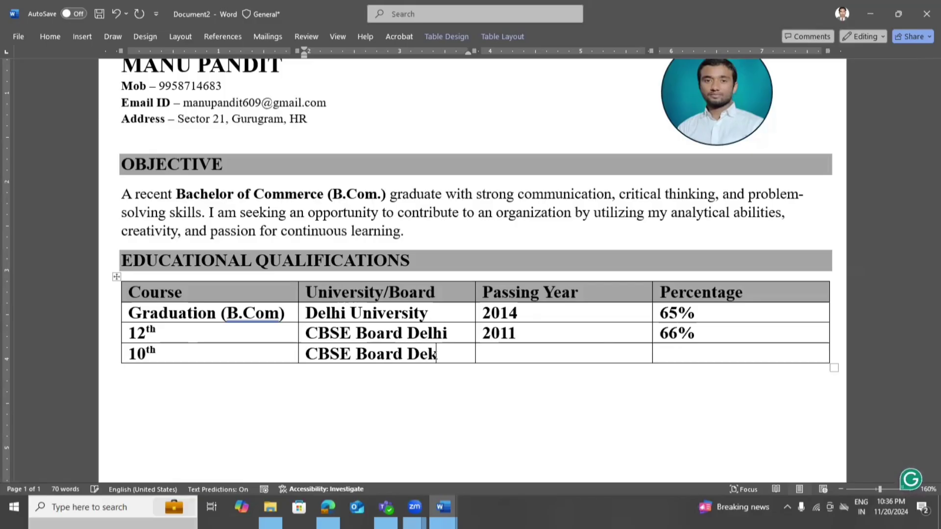
pyautogui.write('elhi')
pyautogui.press('Tab')
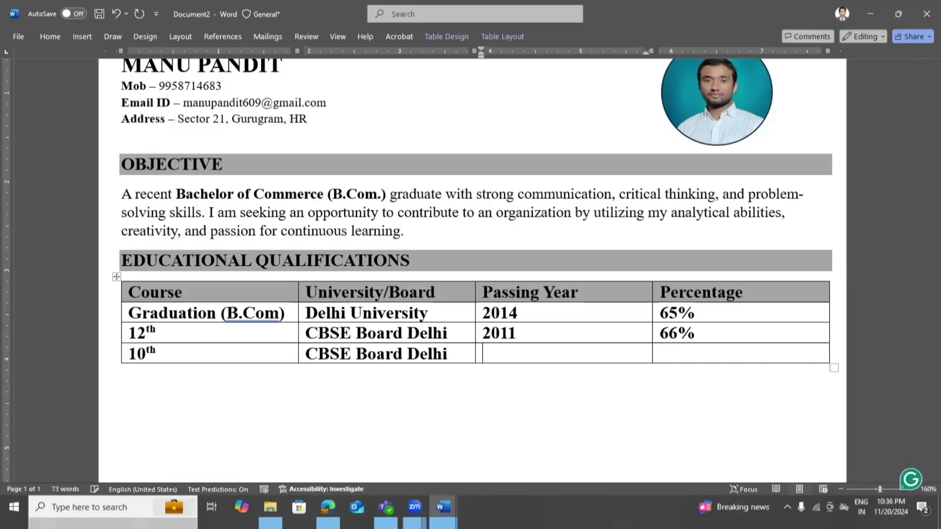
pyautogui.write('2009')
pyautogui.press('Tab')
pyautogui.write('62')
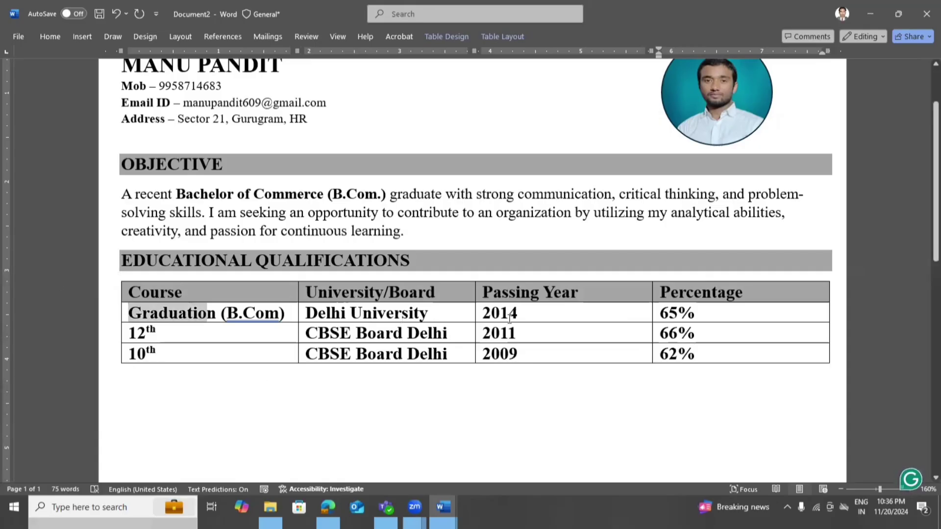
# - Set the table's three data rows to 10 pt and remove their bold
pyautogui.moveTo(124, 311); pyautogui.dragTo(120, 354)
pyautogui.click(51, 36)
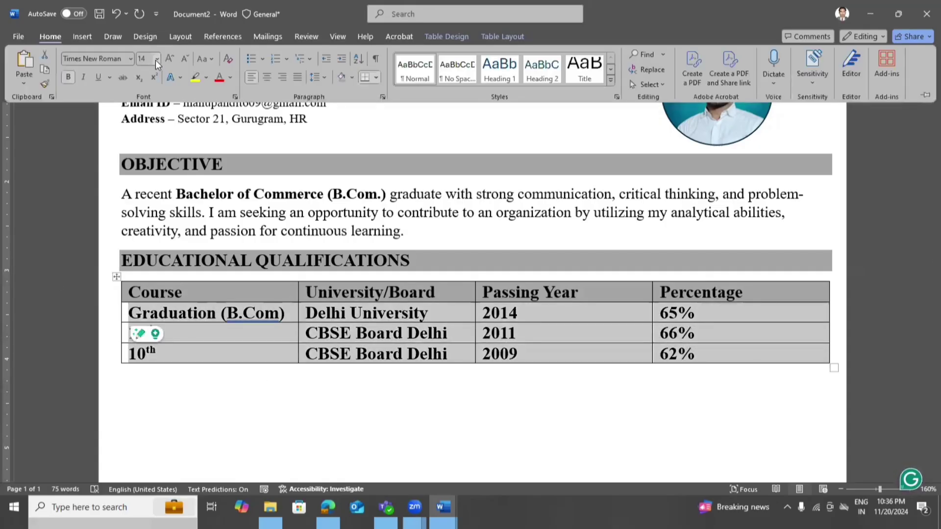
pyautogui.click(157, 59)
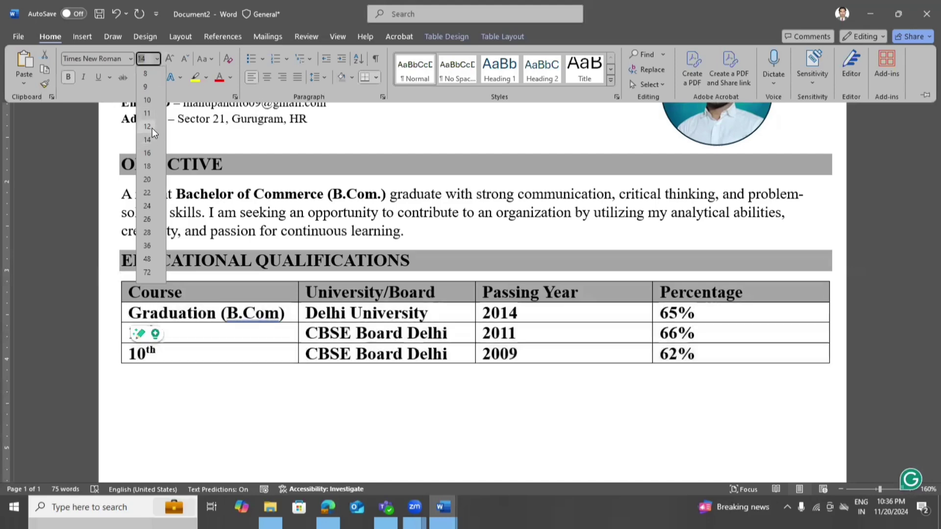
pyautogui.press('Escape')
pyautogui.write('10')
pyautogui.press('Return')
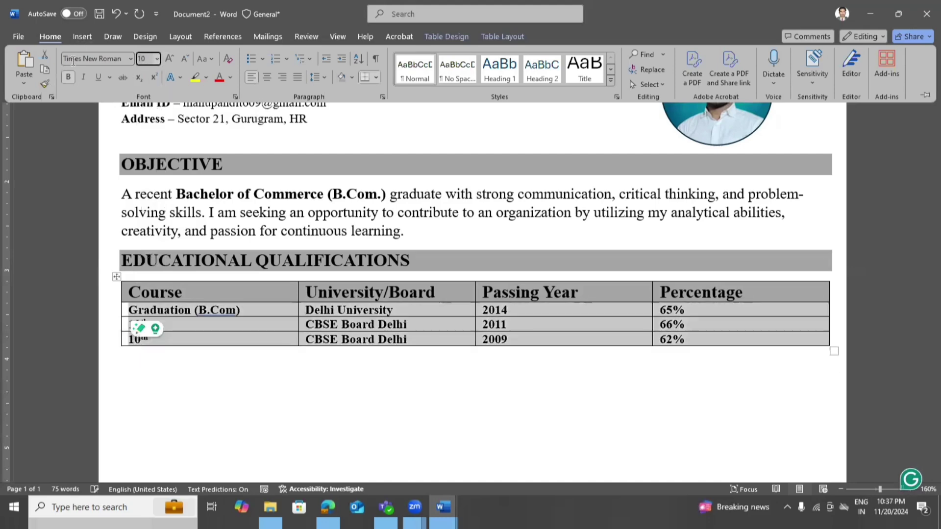
pyautogui.click(68, 76)
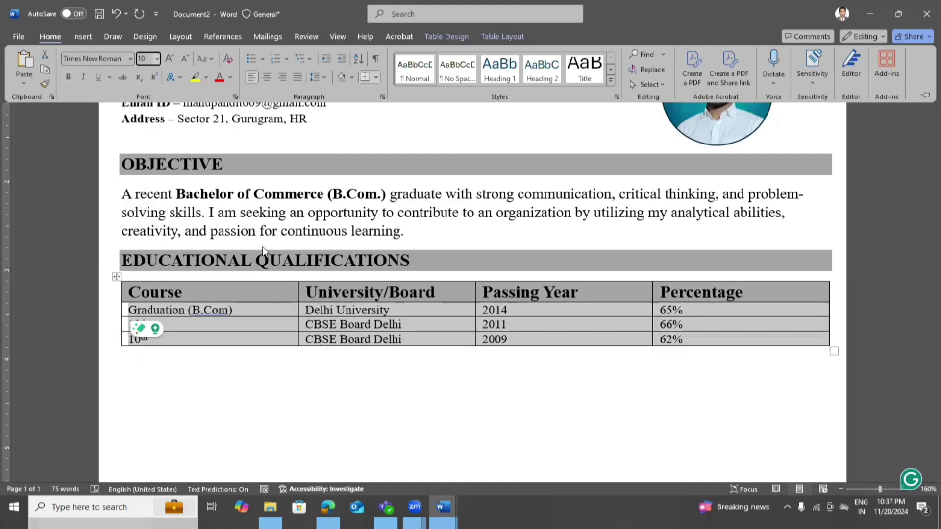
pyautogui.click(224, 214)
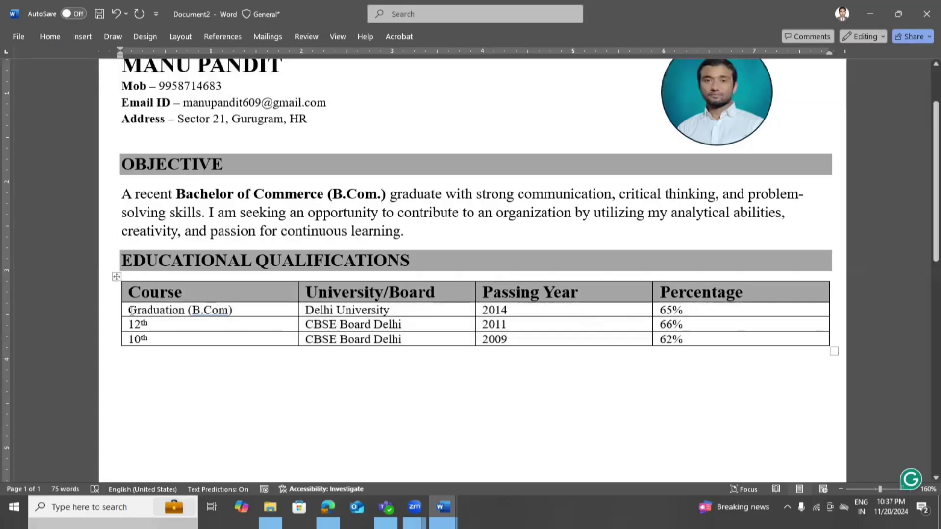
# - Enlarge the data rows' text two steps from 10 pt to 12 pt
pyautogui.moveTo(131, 310); pyautogui.dragTo(639, 361)
pyautogui.click(49, 37)
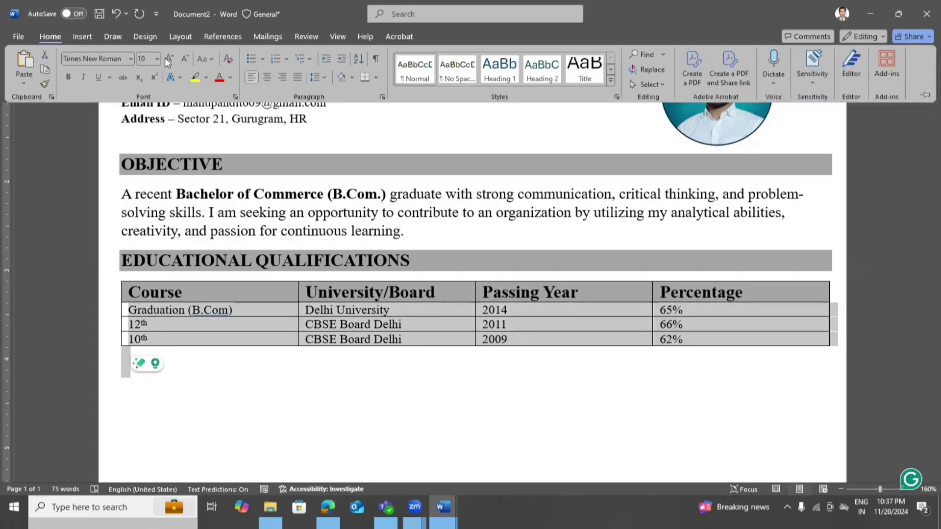
pyautogui.click(169, 58)
pyautogui.click(170, 57)
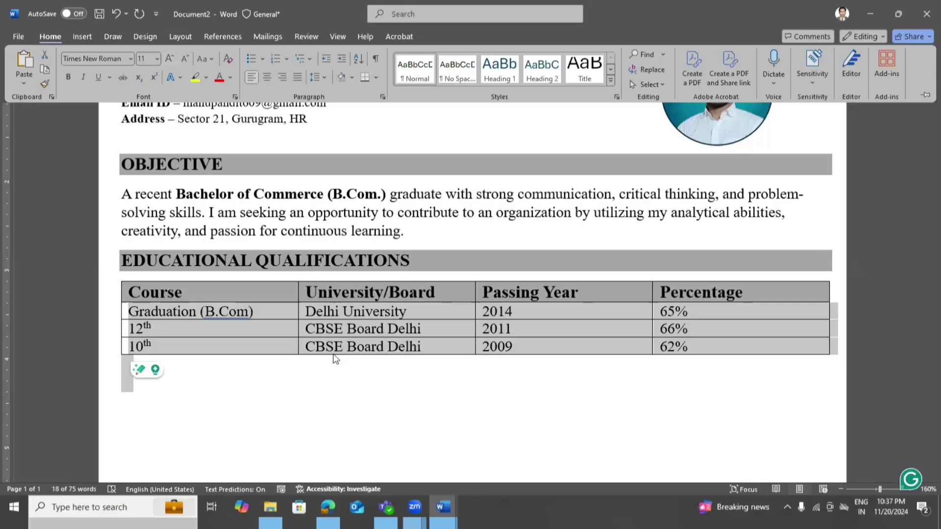
pyautogui.click(492, 391)
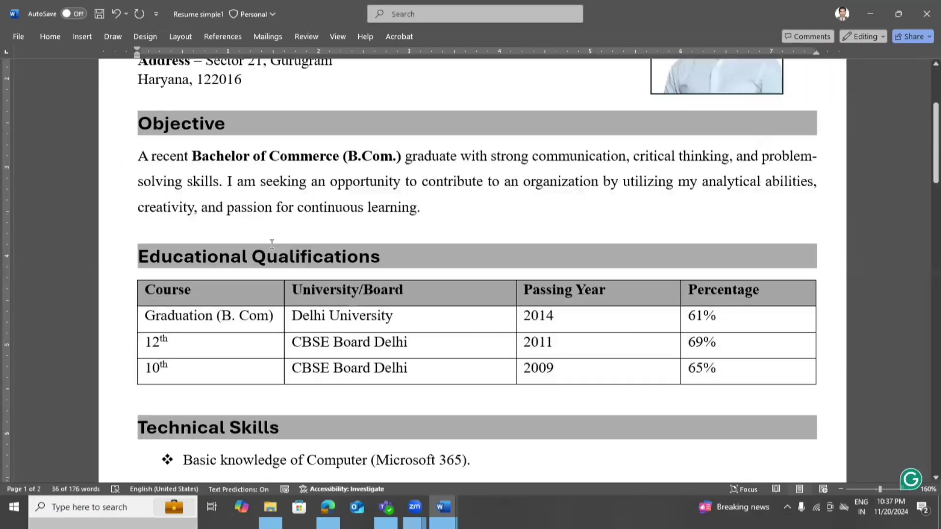
pyautogui.scroll(-2, 201, 343)
pyautogui.scroll(-2, 201, 343)
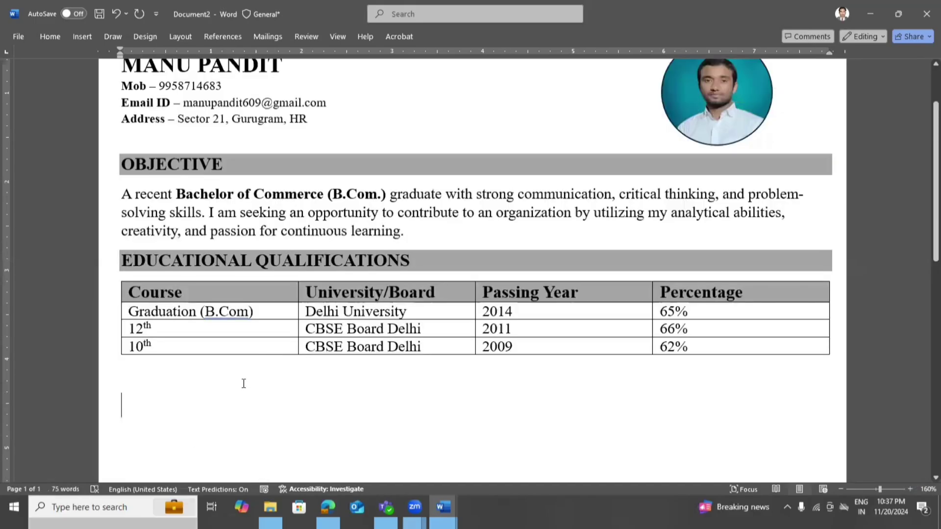
# - Type Technical Skills, Experience and Hobbies on separate lines below the table
pyautogui.write('Technical ')
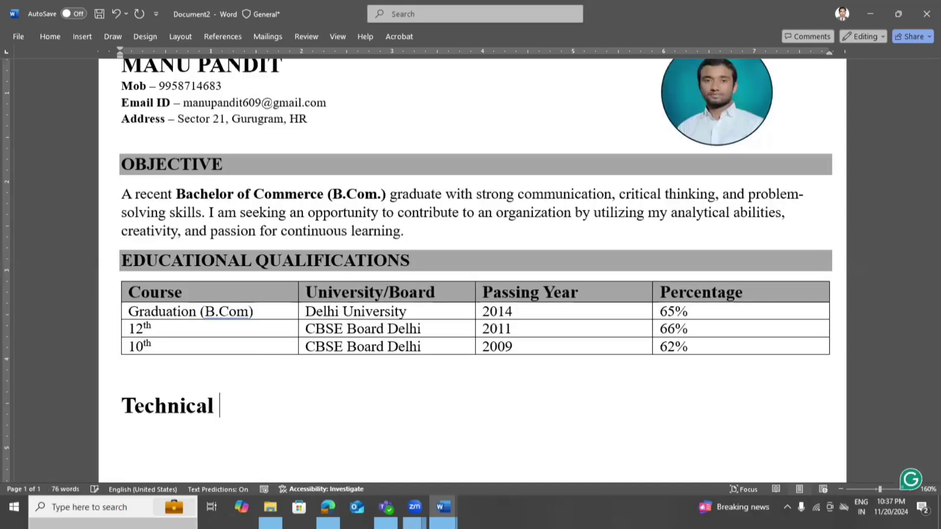
pyautogui.write('Skills')
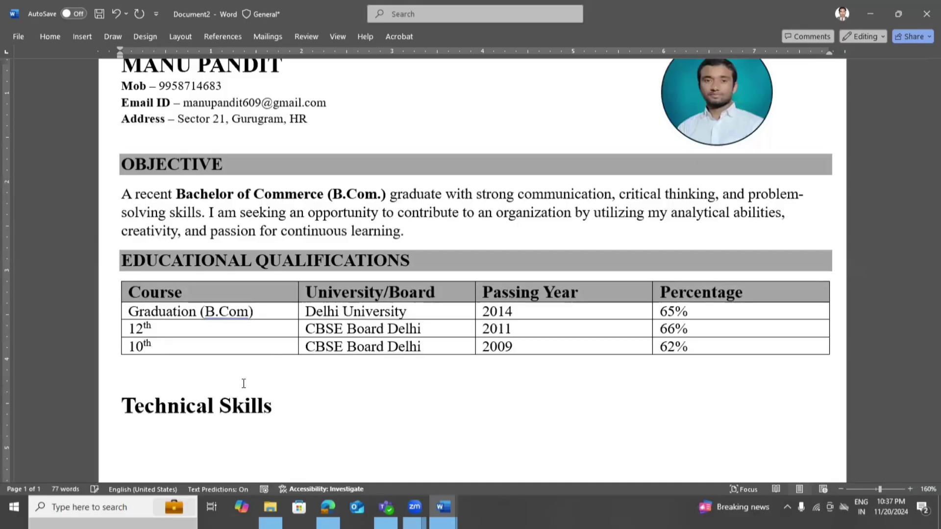
pyautogui.press('Return')
pyautogui.write('Experience')
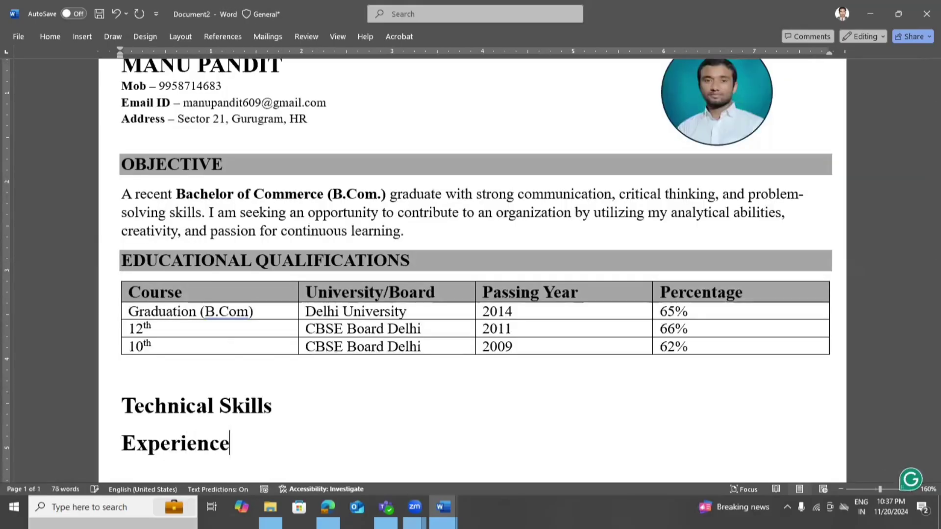
pyautogui.press('Return')
pyautogui.write('Ho')
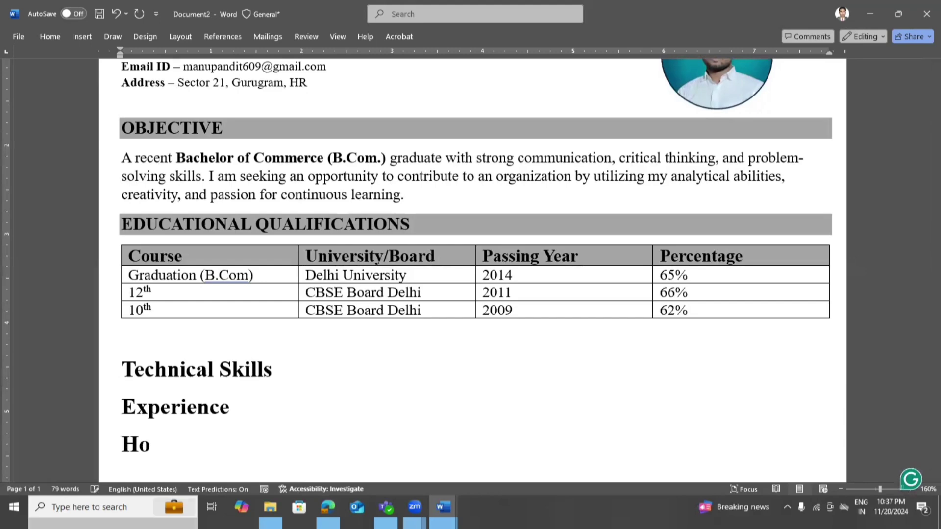
pyautogui.write('bbies')
pyautogui.press('Return')
pyautogui.scroll(-3, 174, 199)
pyautogui.scroll(-2, 169, 221)
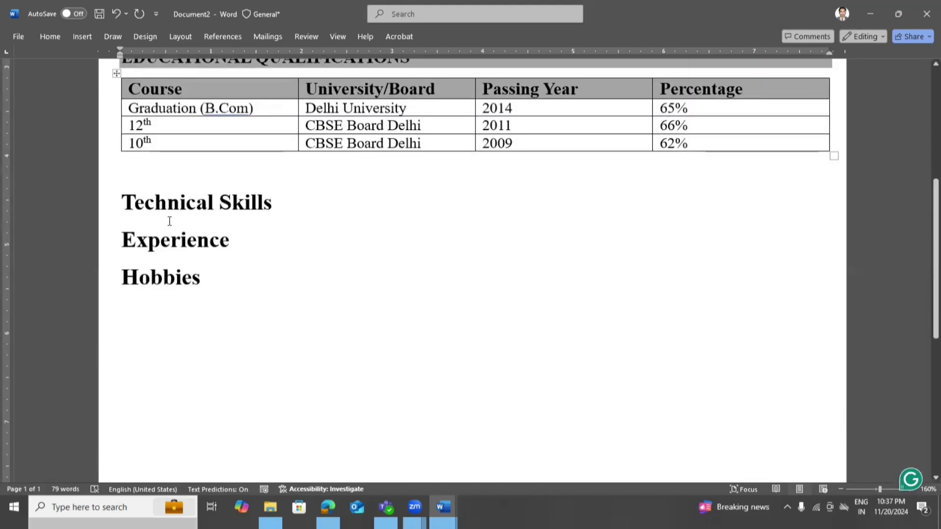
# - Add a blank line under Technical Skills and select that heading's text
pyautogui.click(287, 208)
pyautogui.press('Return')
pyautogui.press('Return')
pyautogui.press('Return')
pyautogui.press('Return')
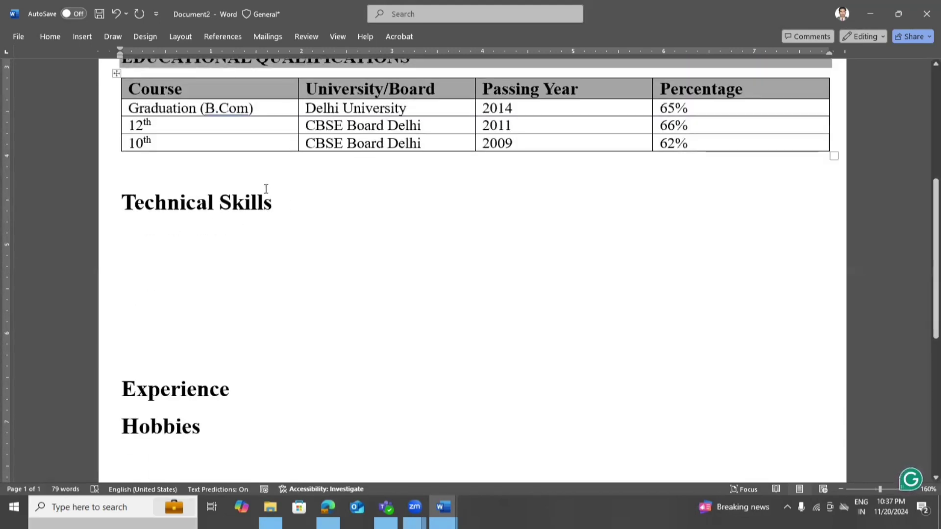
pyautogui.moveTo(270, 201); pyautogui.dragTo(121, 208)
pyautogui.scroll(1, 121, 208)
pyautogui.scroll(2, 122, 207)
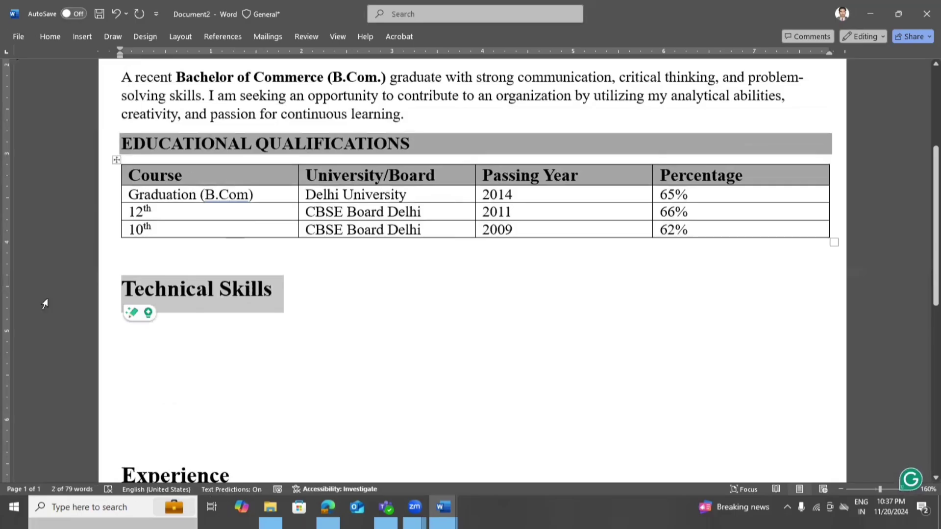
# - Make Technical Skills UPPERCASE and format-paint the grey EDUCATIONAL QUALIFICATIONS heading style onto it
pyautogui.click(50, 36)
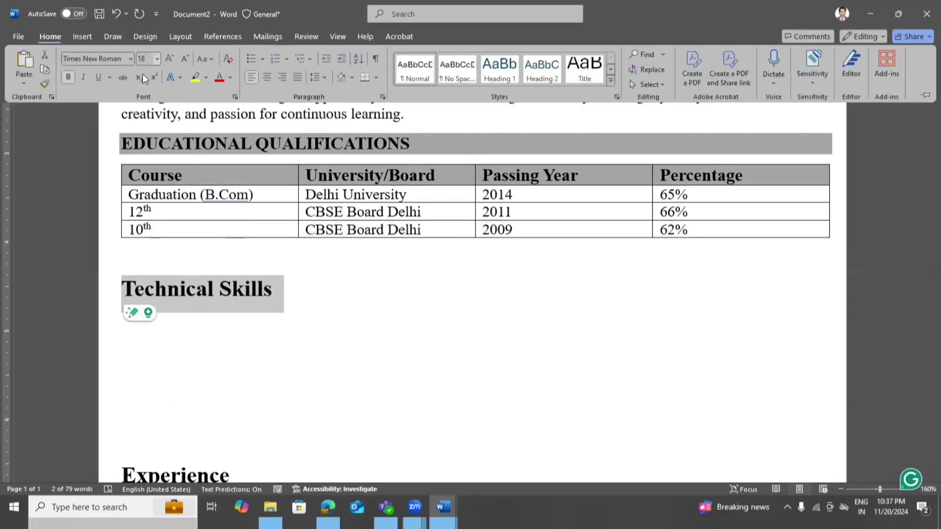
pyautogui.click(206, 57)
pyautogui.click(229, 105)
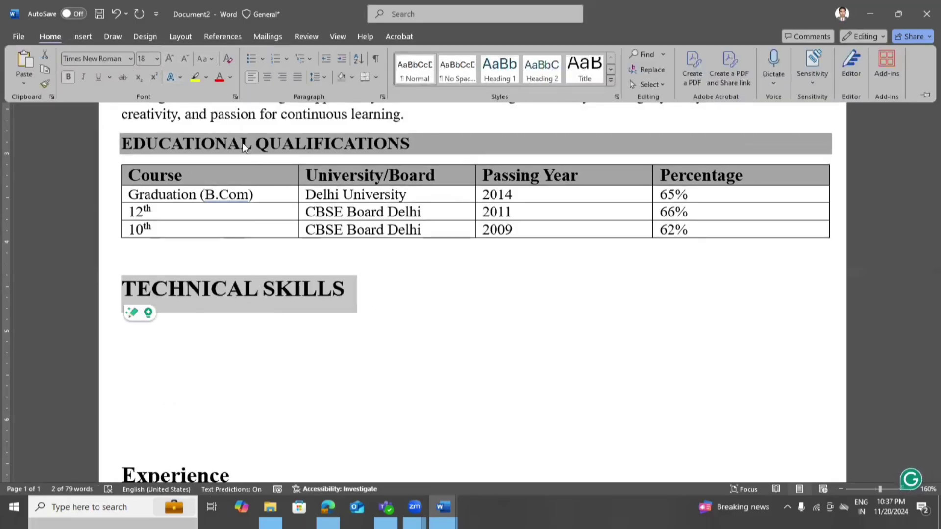
pyautogui.click(215, 144)
pyautogui.click(53, 37)
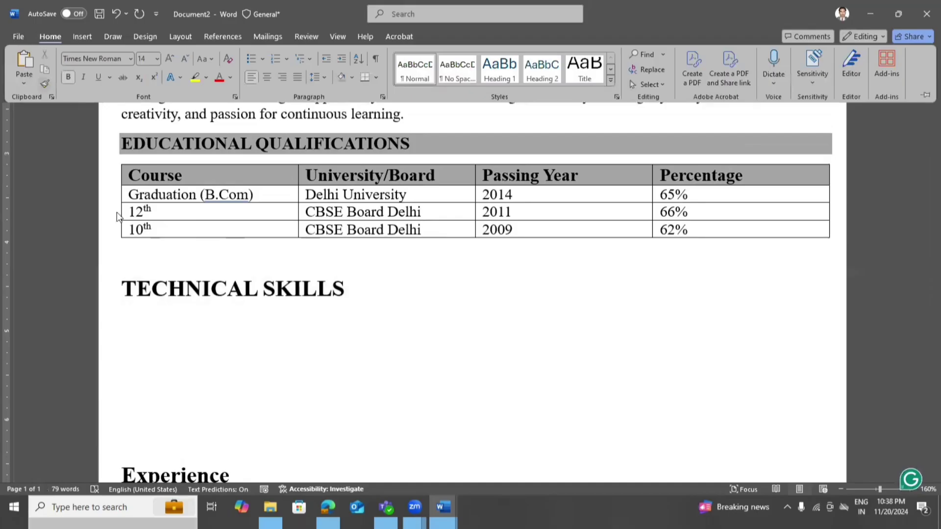
pyautogui.moveTo(122, 288); pyautogui.dragTo(326, 315)
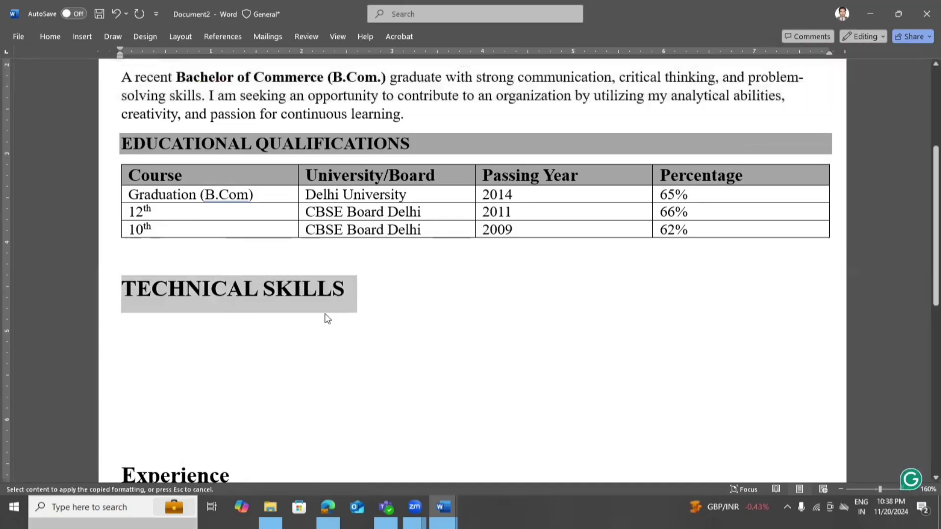
# - Delete the empty line between the table and TECHNICAL SKILLS
pyautogui.click(173, 262)
pyautogui.press('Delete')
pyautogui.hotkey('ctrl', 'z')
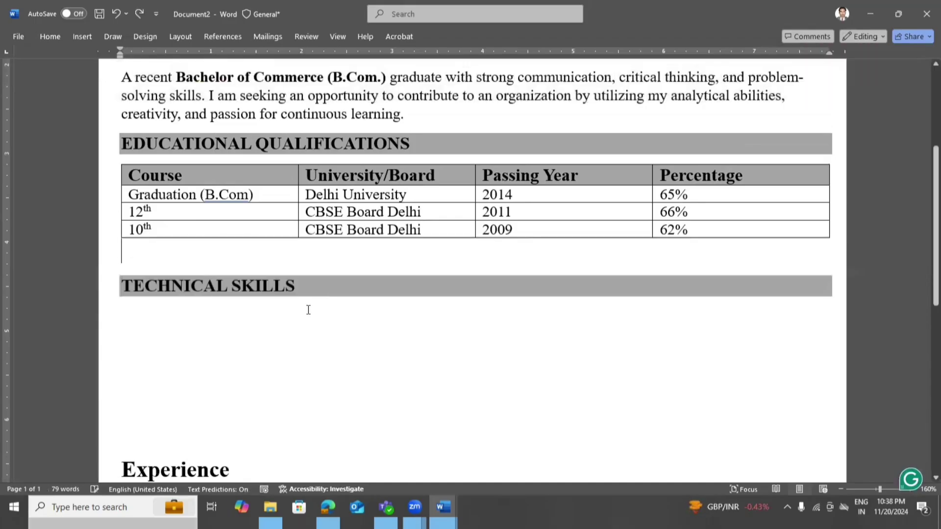
pyautogui.press('Delete')
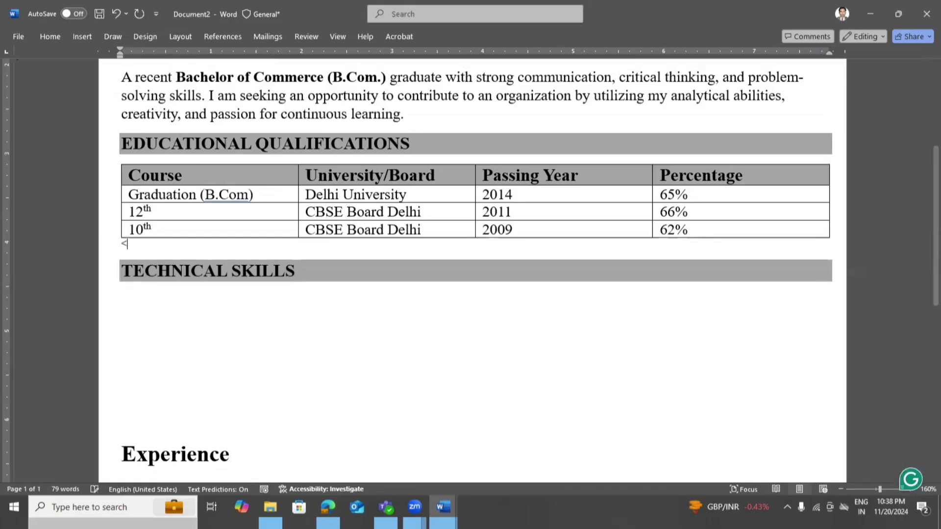
pyautogui.write('<<')
pyautogui.press('BackSpace')
pyautogui.press('BackSpace')
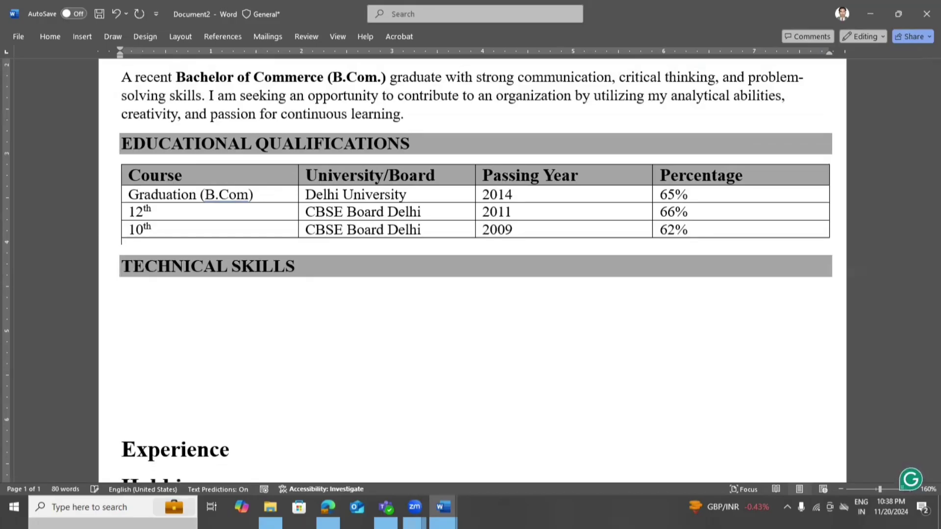
# - Paste the bullet 'Basic knowledge of Computer (Microsoft 365)' from the sample resume under TECHNICAL SKILLS
pyautogui.click(174, 302)
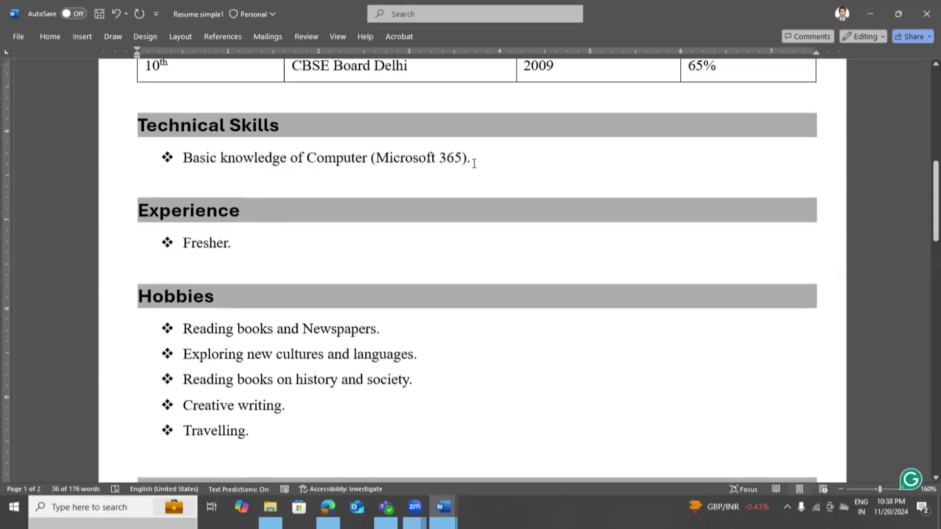
pyautogui.moveTo(473, 158); pyautogui.dragTo(184, 159)
pyautogui.hotkey('ctrl', 'c')
pyautogui.hotkey('alt', 'Tab')
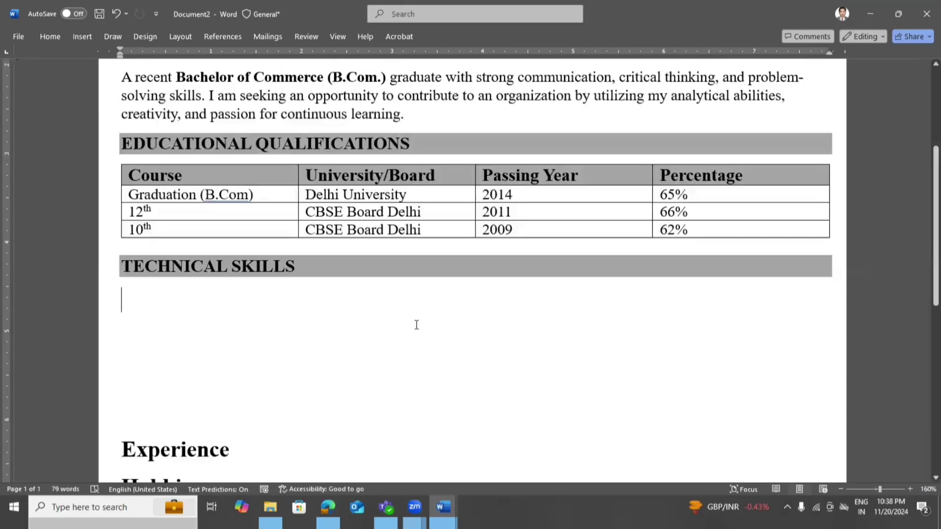
pyautogui.hotkey('ctrl', 'v')
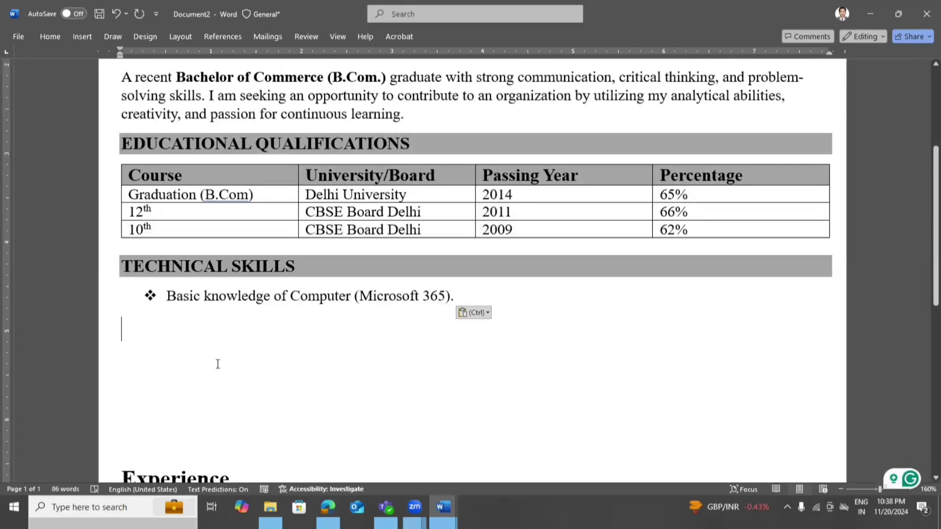
pyautogui.press('Delete')
pyautogui.press('Delete')
pyautogui.press('Delete')
pyautogui.press('Delete')
pyautogui.press('Delete')
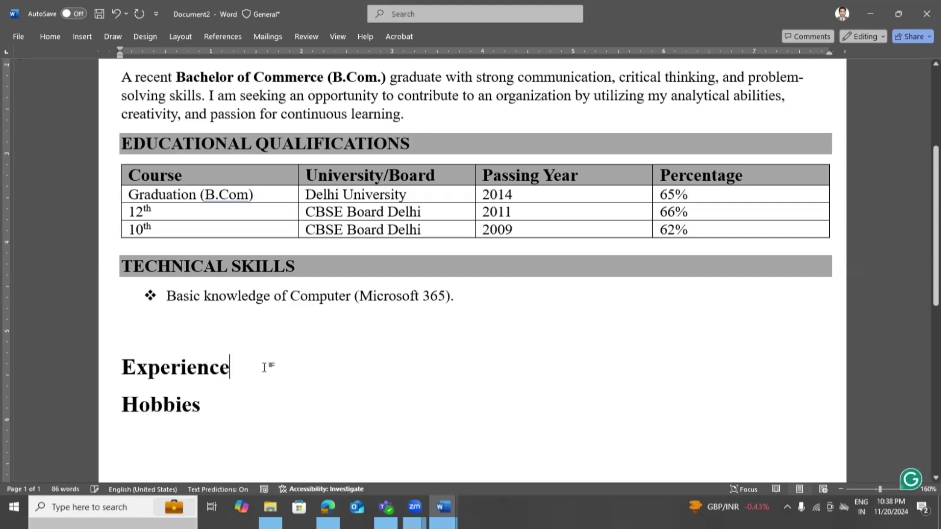
pyautogui.press('Return')
pyautogui.press('Return')
pyautogui.press('Return')
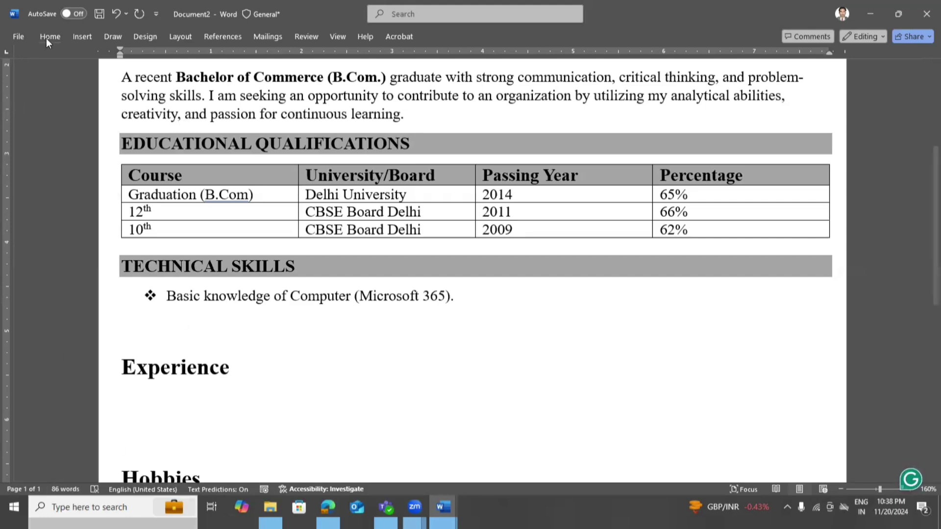
# - Paint the grey heading format onto Experience and change it to uppercase EXPERIENCE
pyautogui.click(49, 36)
pyautogui.click(45, 84)
pyautogui.moveTo(121, 367)
pyautogui.mouseDown()
pyautogui.moveTo(219, 366)
pyautogui.moveTo(121, 367)
pyautogui.mouseUp()
pyautogui.click(49, 36)
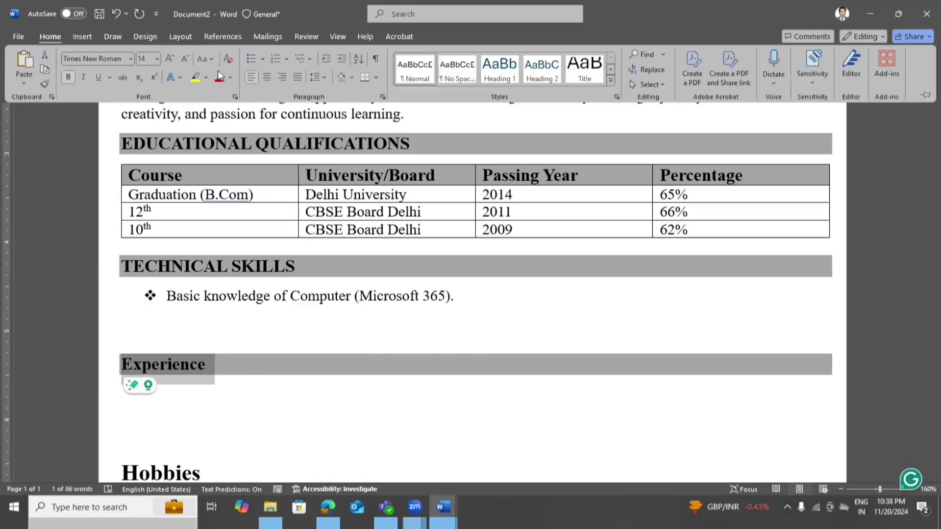
pyautogui.click(211, 59)
pyautogui.click(228, 106)
# - Remove the empty line above EXPERIENCE and type Fresher beneath the heading
pyautogui.click(220, 343)
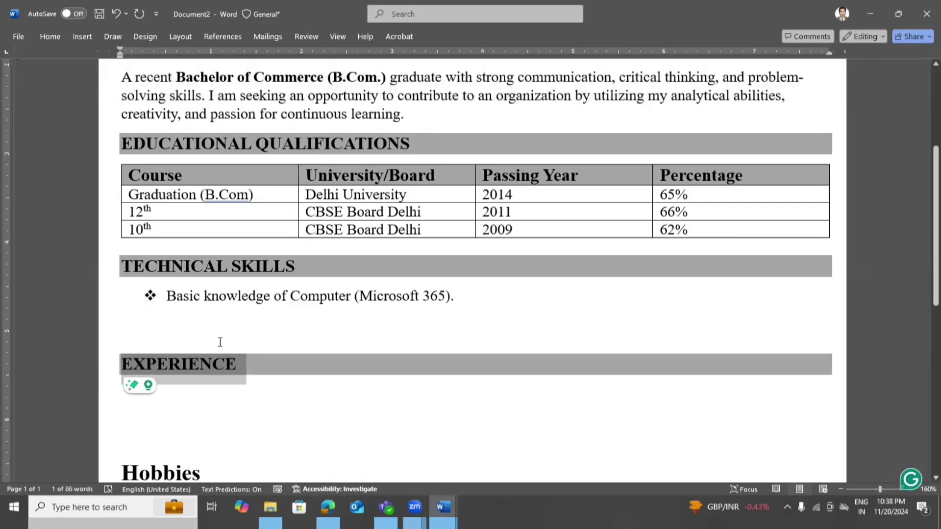
pyautogui.click(178, 330)
pyautogui.press('Delete')
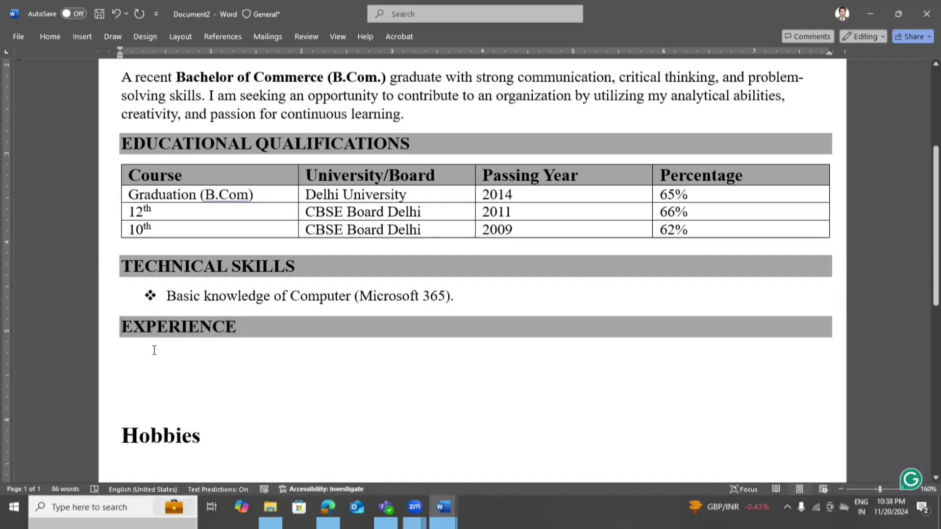
pyautogui.write('F')
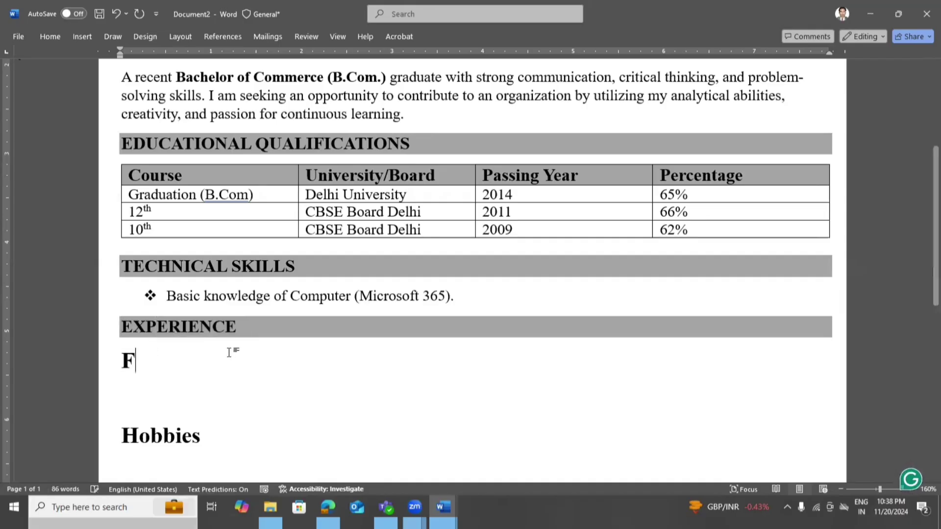
pyautogui.write('resher')
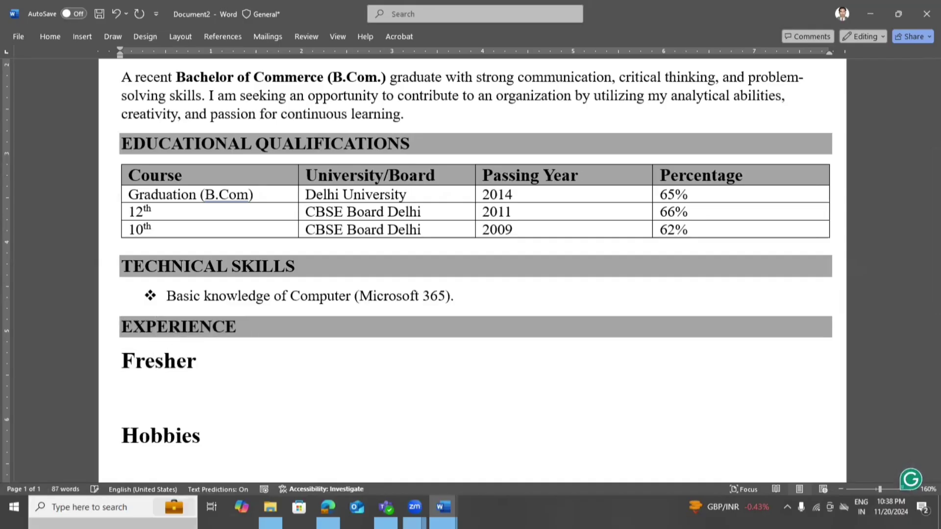
# - Give Fresher the body-text formatting and a ❖ bullet
pyautogui.doubleClick(199, 360)
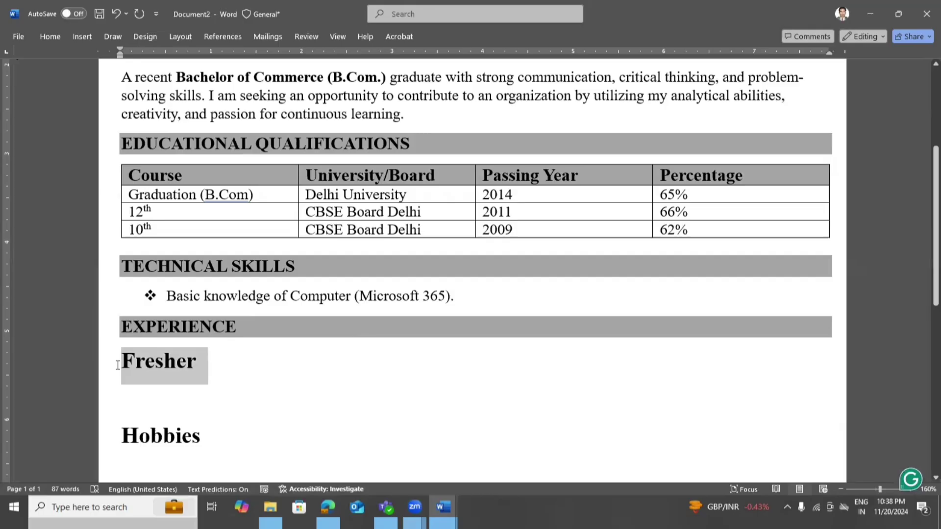
pyautogui.doubleClick(222, 296)
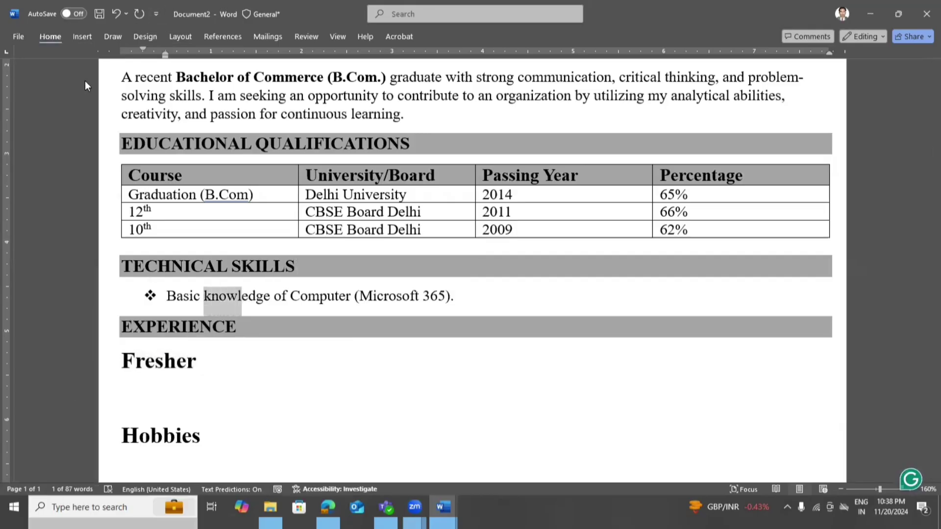
pyautogui.click(50, 37)
pyautogui.click(47, 83)
pyautogui.moveTo(113, 362)
pyautogui.mouseDown()
pyautogui.moveTo(184, 368)
pyautogui.moveTo(120, 357)
pyautogui.mouseUp()
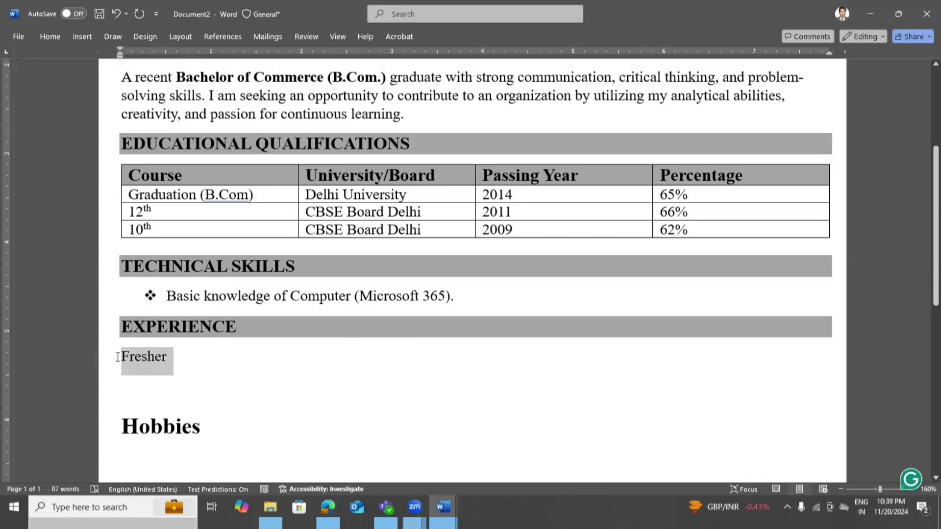
pyautogui.click(50, 34)
pyautogui.click(262, 58)
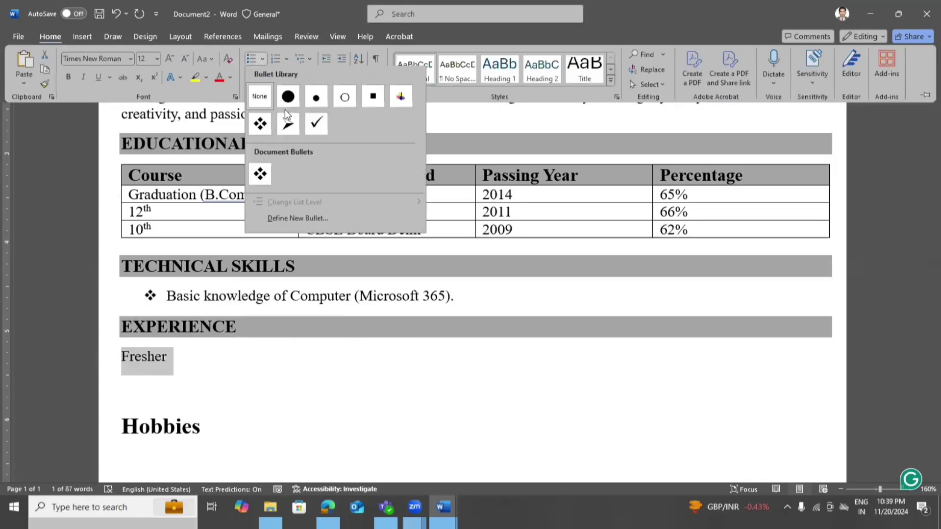
pyautogui.click(260, 125)
# - Bullet Fresher, remove the blank line, and make Hobbies a grey-shaded uppercase HOBBIES heading
pyautogui.click(155, 403)
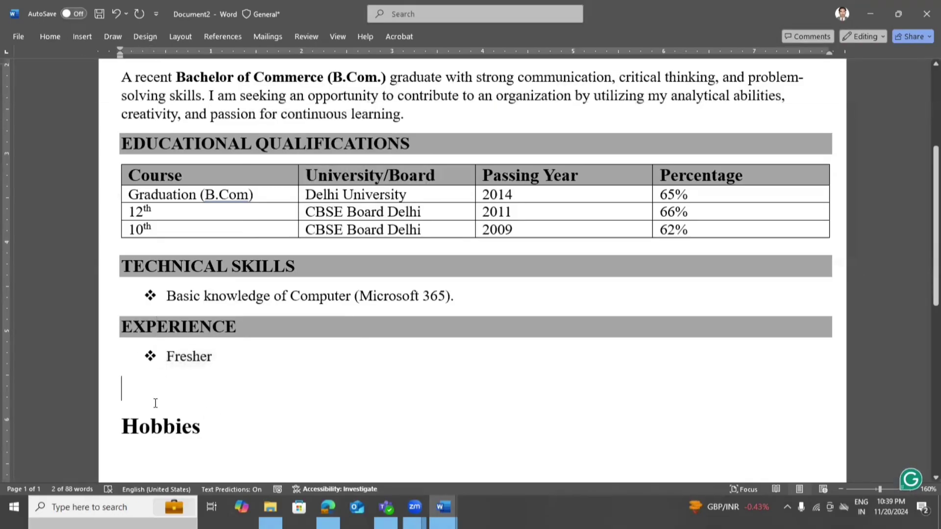
pyautogui.press('BackSpace')
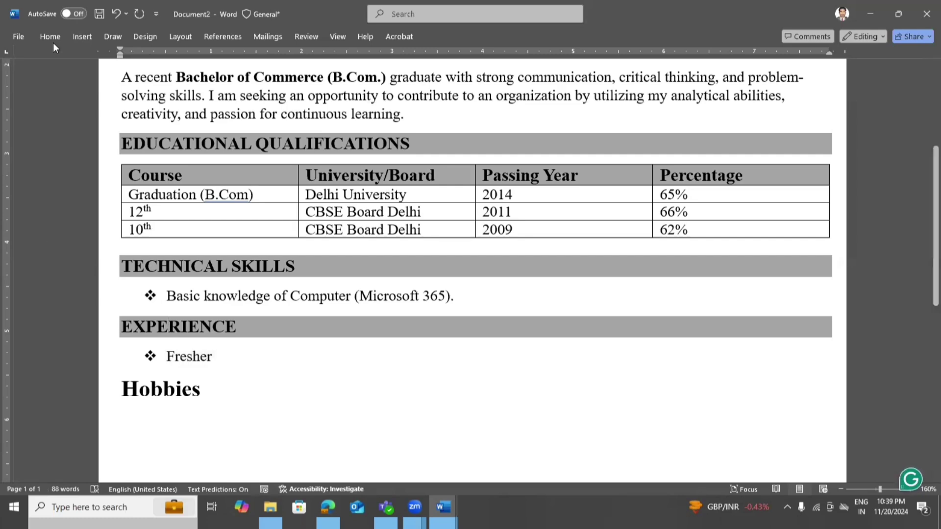
pyautogui.click(50, 36)
pyautogui.click(44, 84)
pyautogui.moveTo(208, 394); pyautogui.dragTo(119, 390)
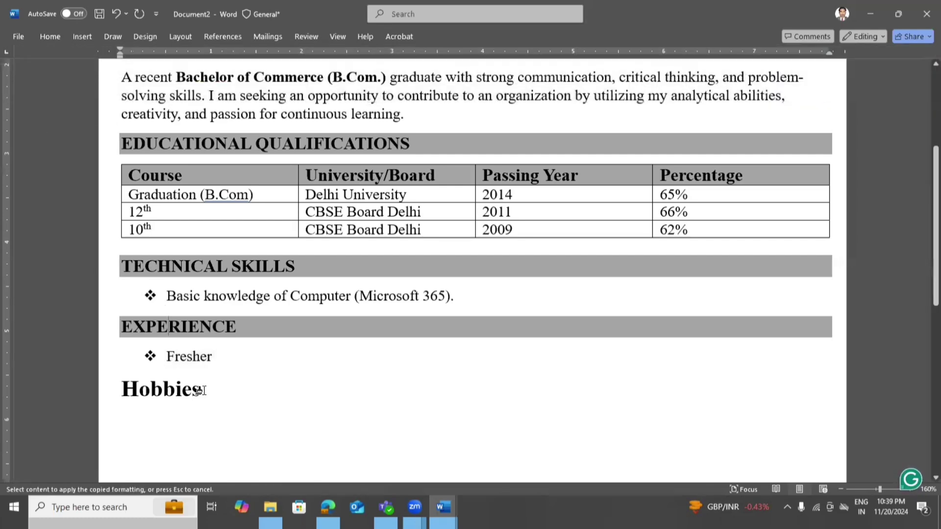
pyautogui.click(58, 36)
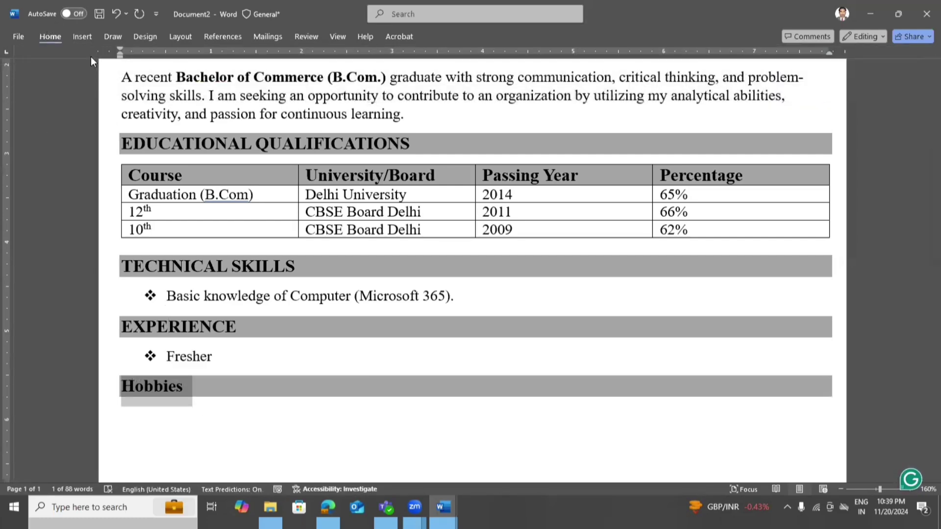
pyautogui.click(213, 57)
pyautogui.click(230, 107)
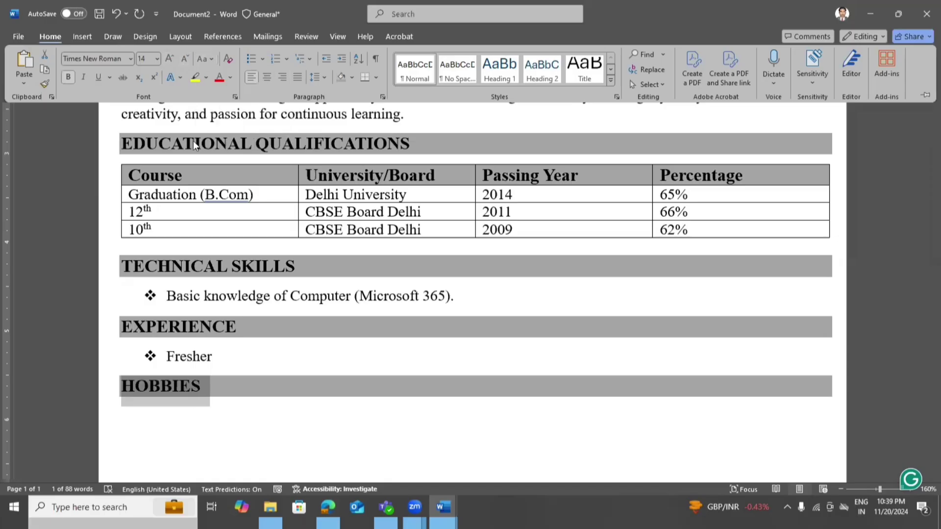
# - Paste the five hobbies from Resume simple1 under HOBBIES
pyautogui.click(180, 409)
pyautogui.scroll(-5, 172, 368)
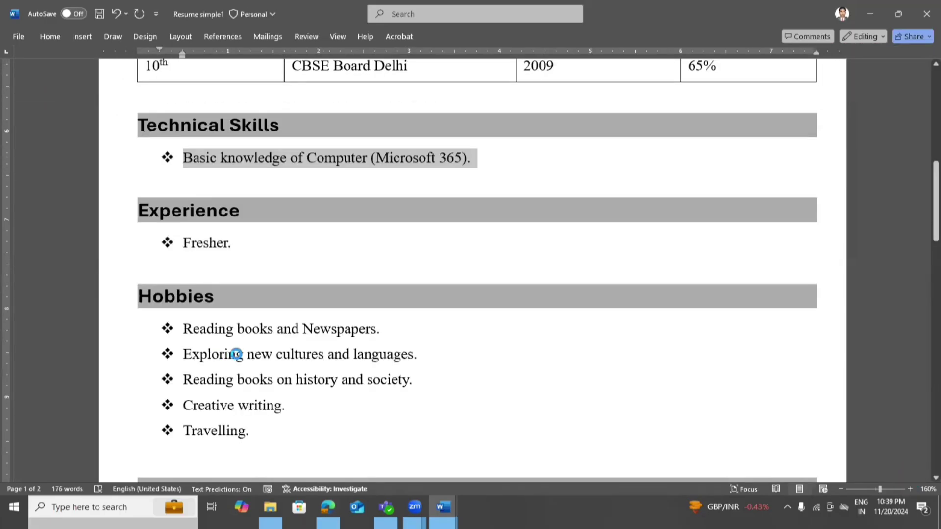
pyautogui.moveTo(250, 431); pyautogui.dragTo(183, 327)
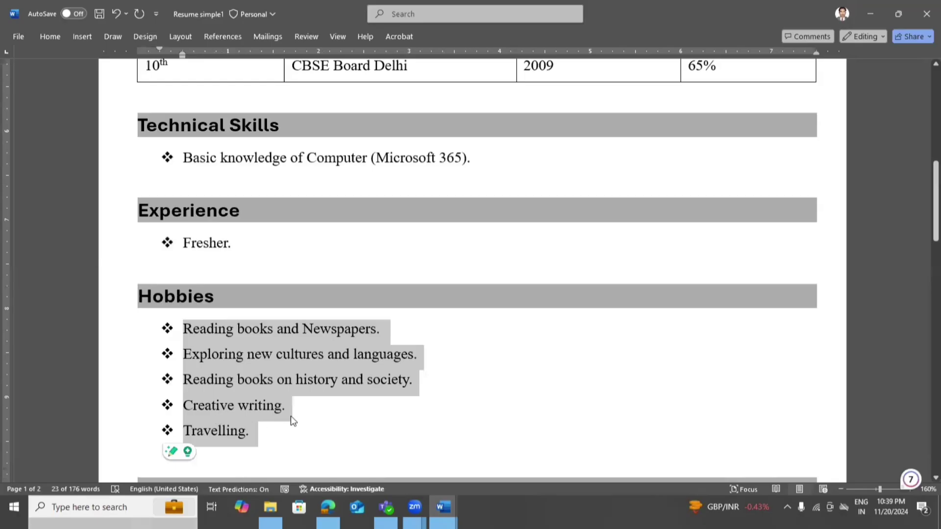
pyautogui.hotkey('alt', 'Tab')
pyautogui.hotkey('ctrl', 'v')
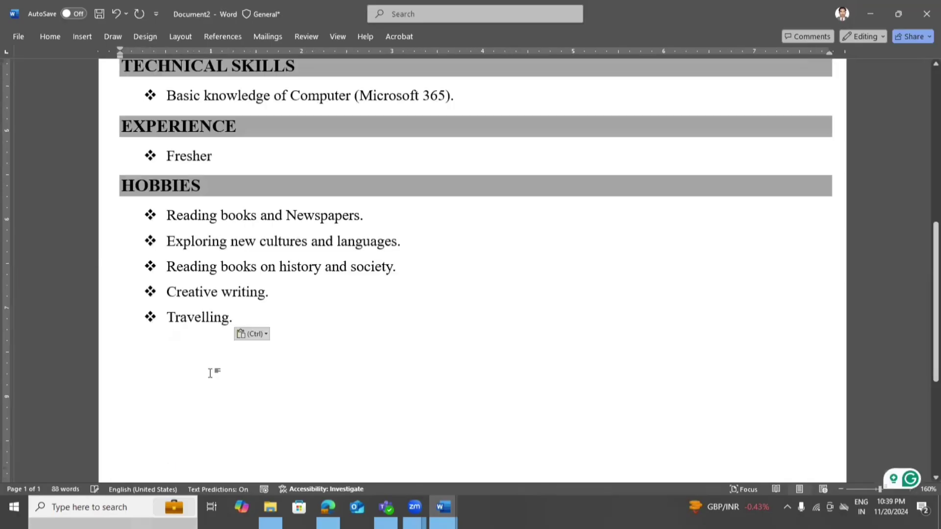
pyautogui.scroll(-3, 254, 403)
pyautogui.scroll(1, 258, 374)
pyautogui.scroll(1, 257, 374)
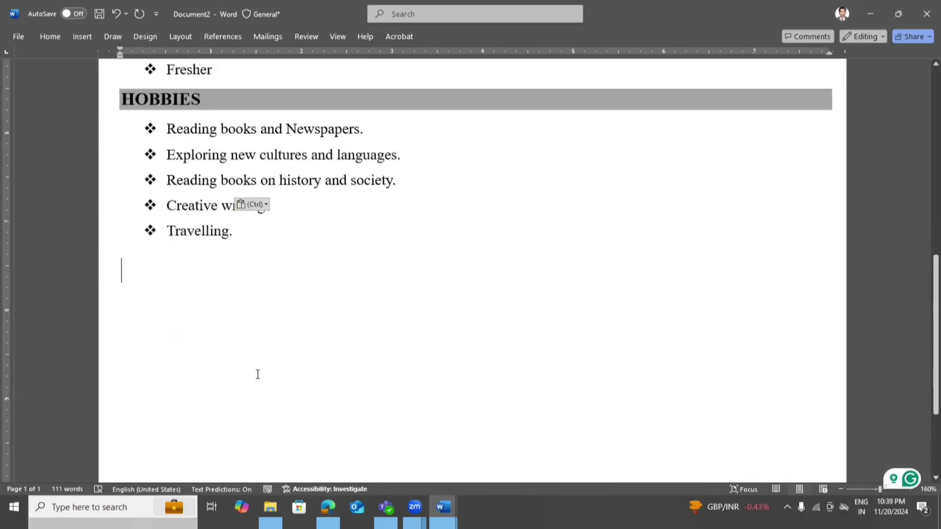
# - Copy the Strengths heading and its bullets from Resume simple1 and paste them below the hobbies
pyautogui.hotkey('alt', 'Tab')
pyautogui.scroll(-3, 255, 373)
pyautogui.scroll(-2, 294, 363)
pyautogui.moveTo(322, 352); pyautogui.dragTo(169, 250)
pyautogui.hotkey('ctrl', 'c')
pyautogui.hotkey('alt', 'Tab')
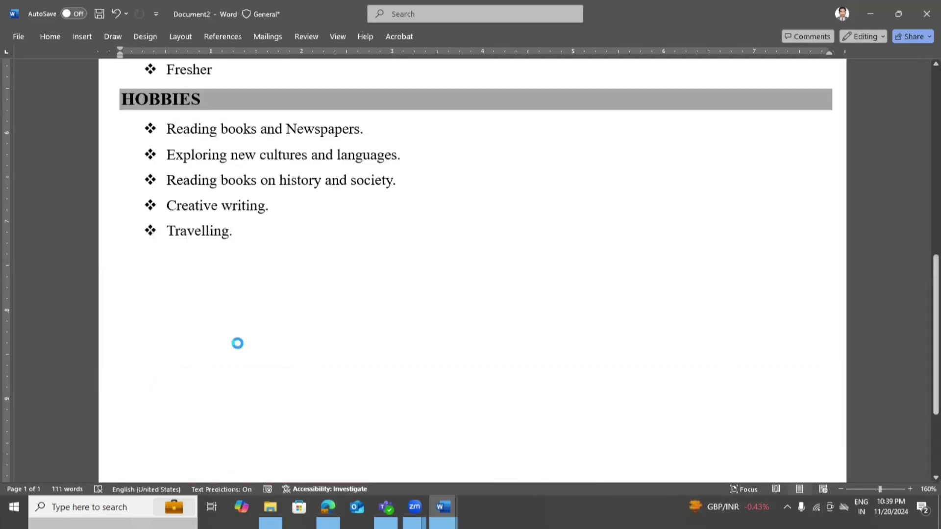
pyautogui.hotkey('ctrl', 'v')
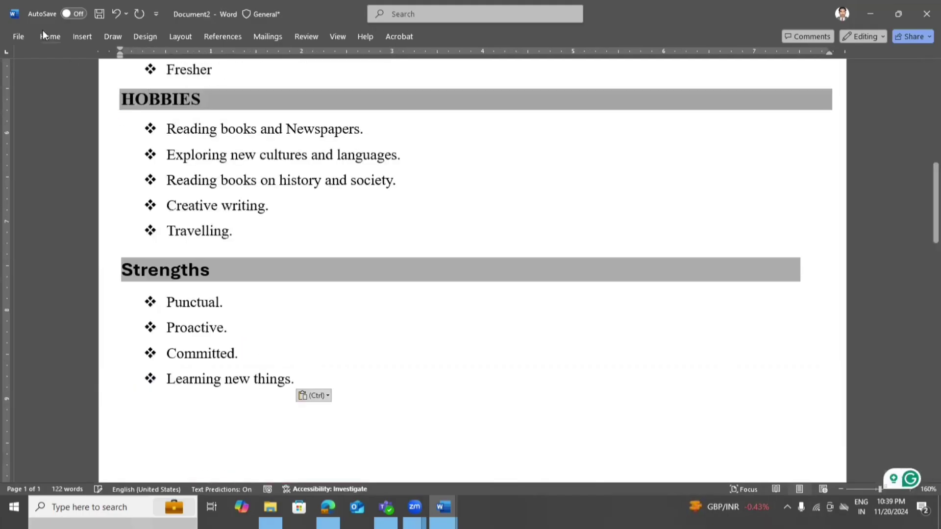
# - Paint the heading format onto Strengths and change it to uppercase STRENGTHS
pyautogui.click(49, 37)
pyautogui.click(45, 84)
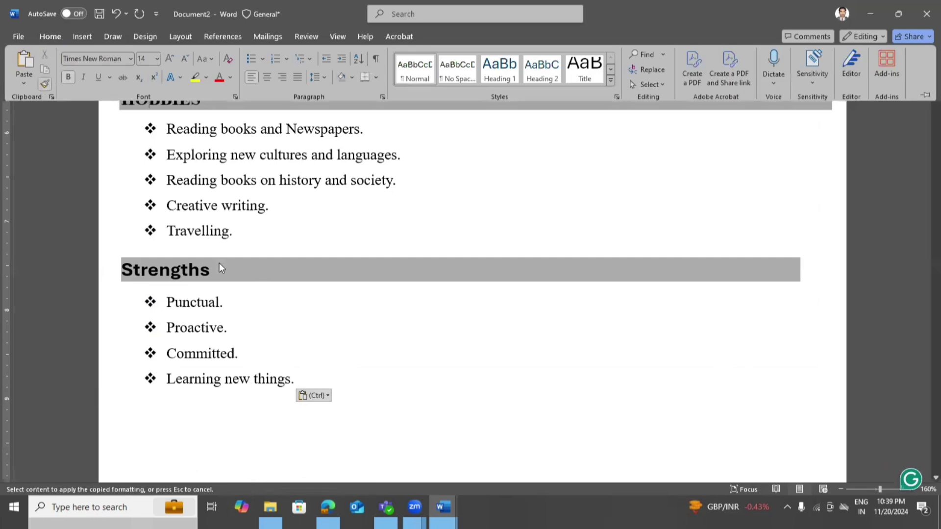
pyautogui.moveTo(219, 270); pyautogui.dragTo(136, 273)
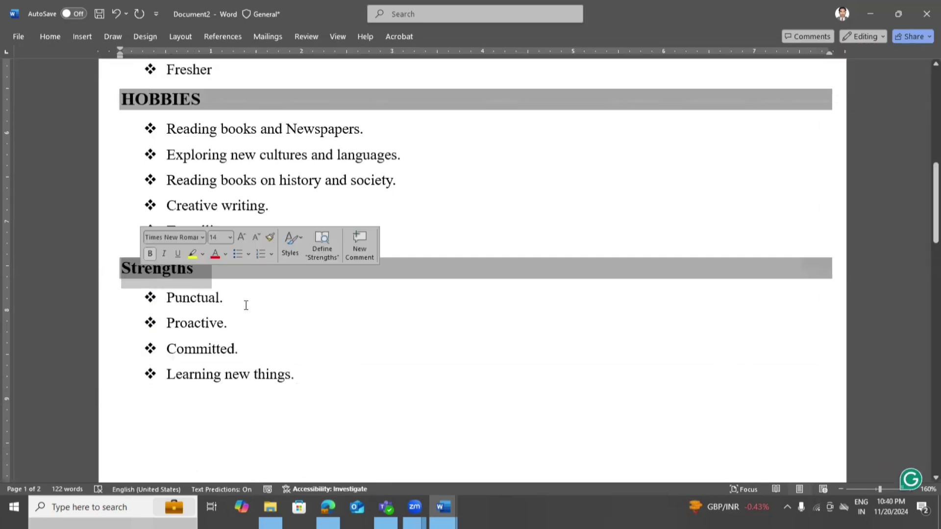
pyautogui.click(52, 36)
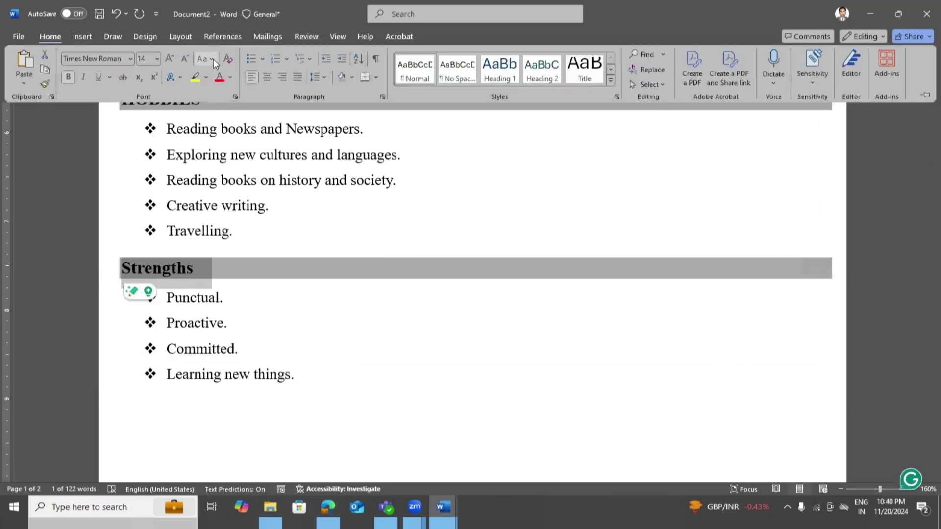
pyautogui.click(211, 59)
pyautogui.click(234, 109)
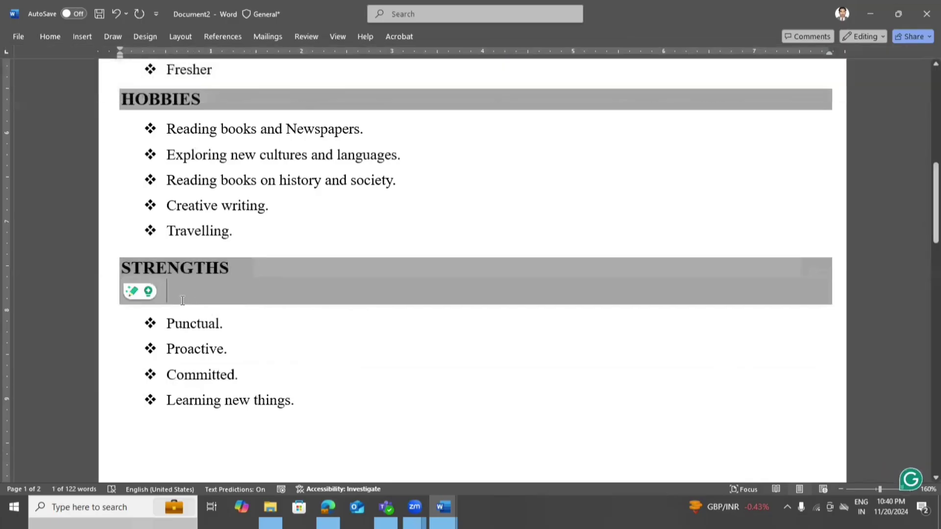
# - Remove the empty shaded line between STRENGTHS and its bullets
pyautogui.click(377, 299)
pyautogui.press('Delete')
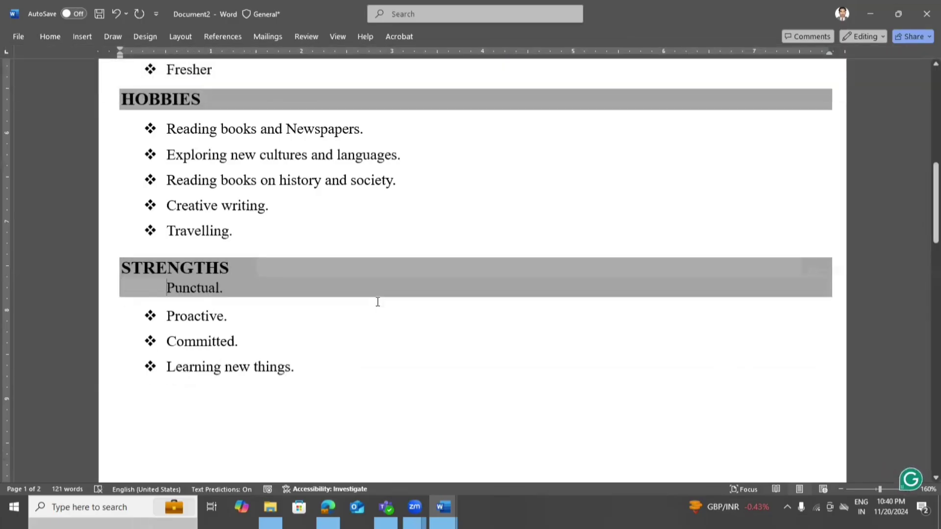
pyautogui.hotkey('ctrl', 'z')
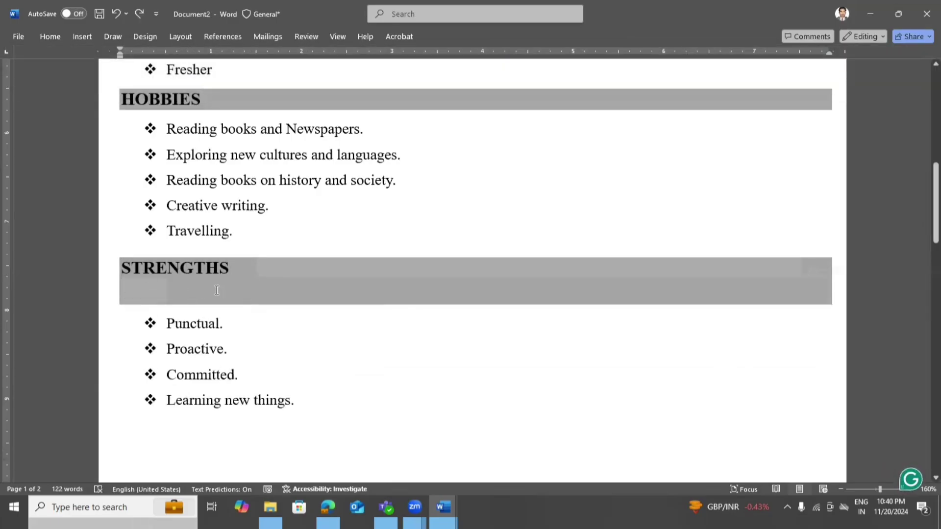
pyautogui.press('Down')
pyautogui.press('Down')
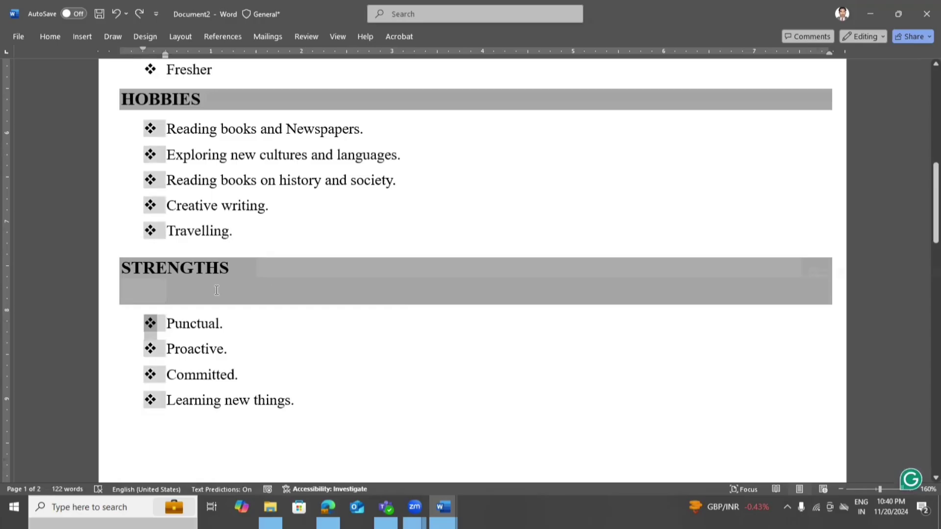
pyautogui.press('BackSpace')
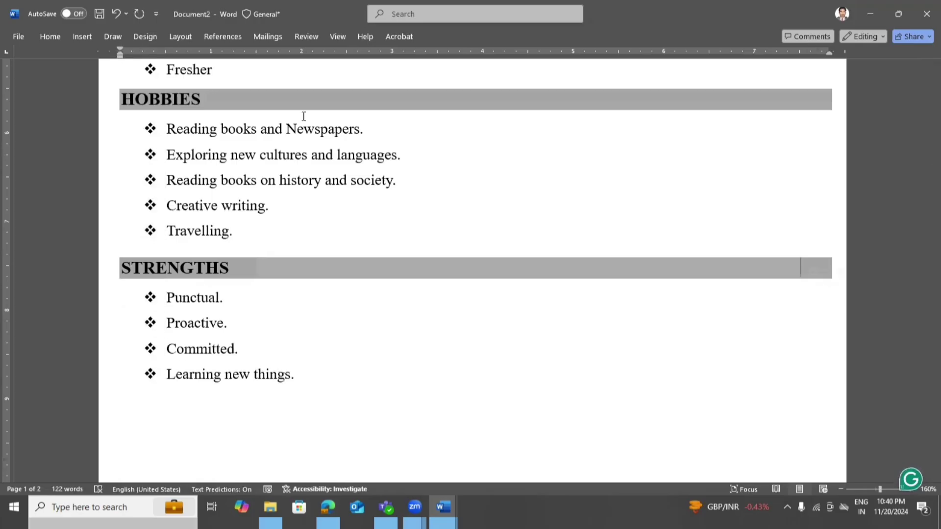
pyautogui.press('Down')
pyautogui.press('Down')
pyautogui.press('Down')
pyautogui.click(298, 403)
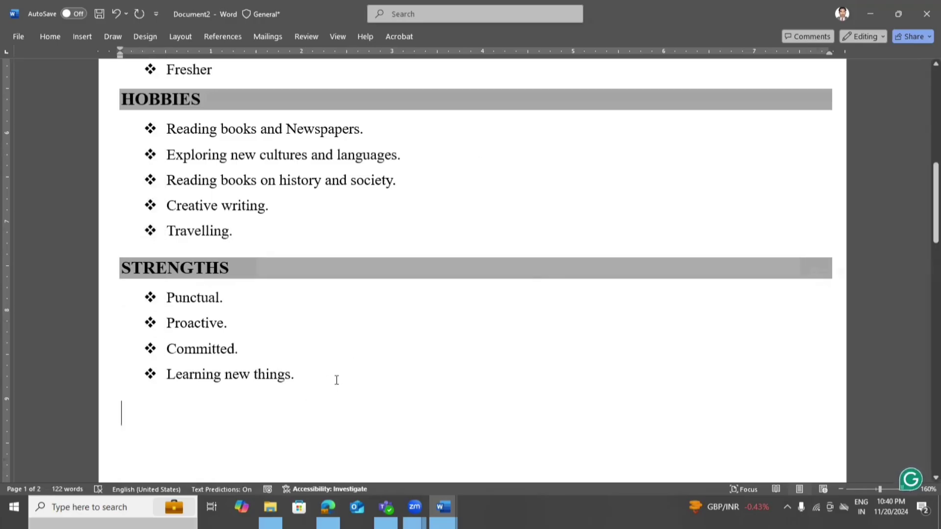
pyautogui.click(337, 380)
# - Shade the full STRENGTHS heading line White, Background 1, Darker 50%, and add a line after the list
pyautogui.moveTo(118, 265); pyautogui.dragTo(811, 273)
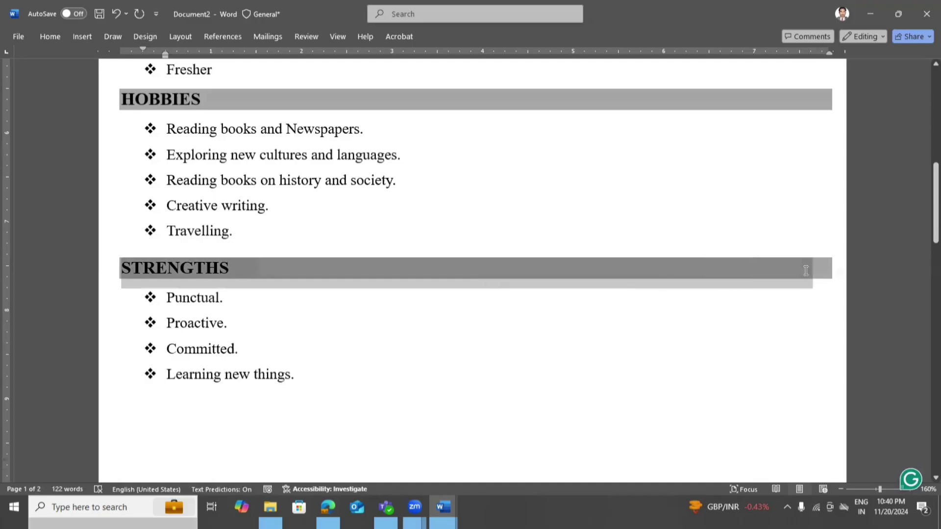
pyautogui.click(73, 40)
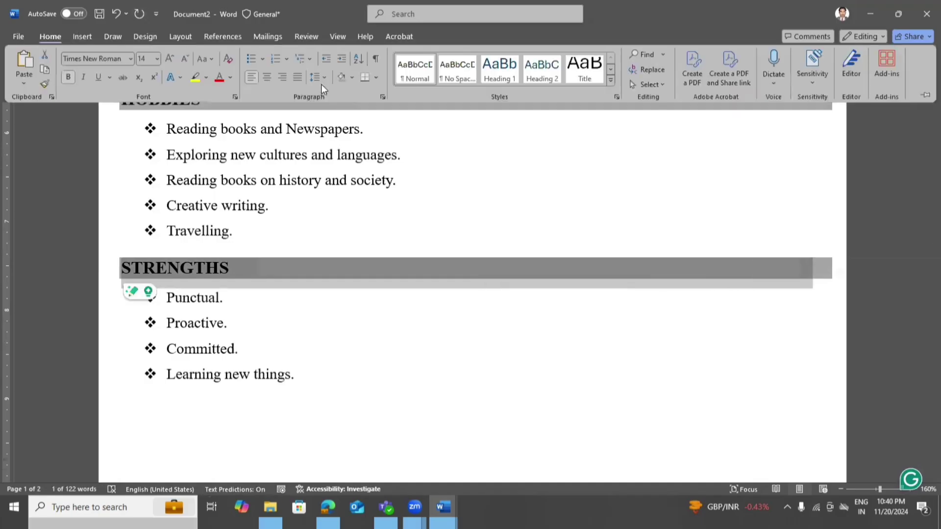
pyautogui.click(352, 77)
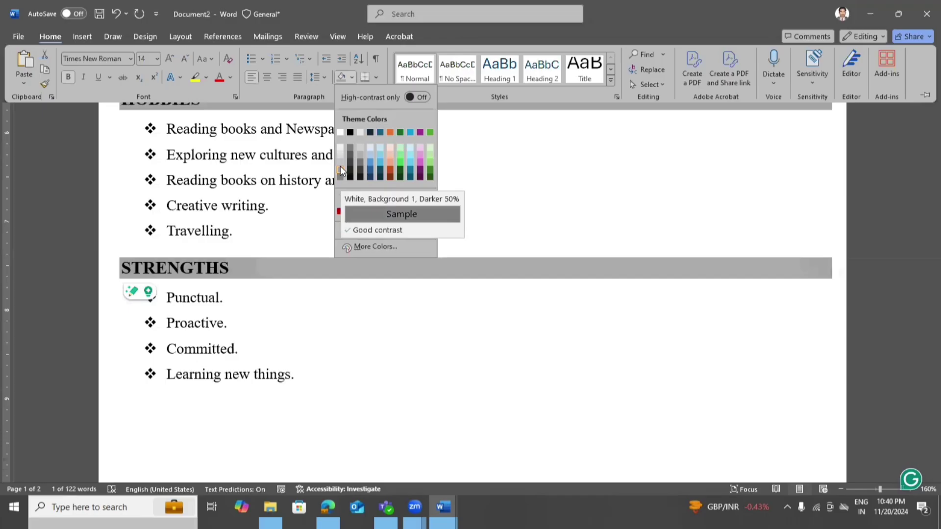
pyautogui.click(340, 168)
pyautogui.scroll(-3, 394, 342)
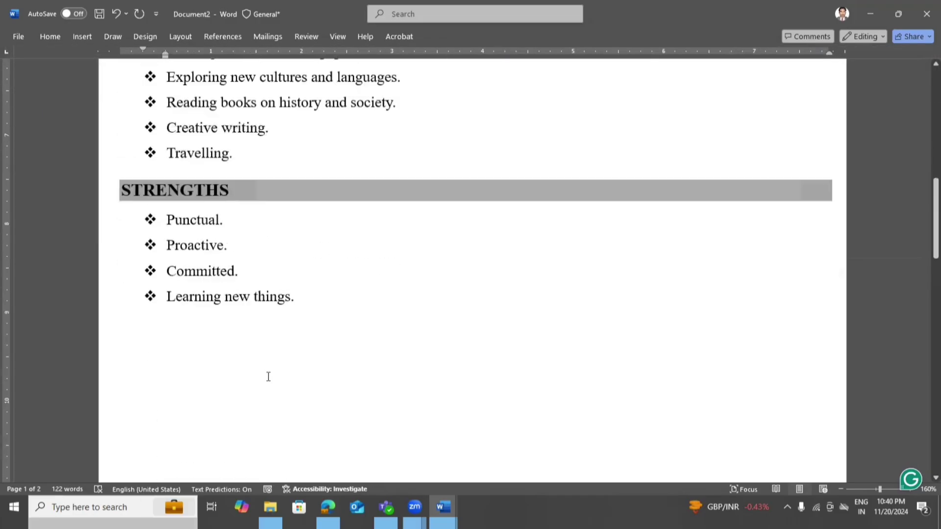
pyautogui.click(321, 300)
pyautogui.press('Return')
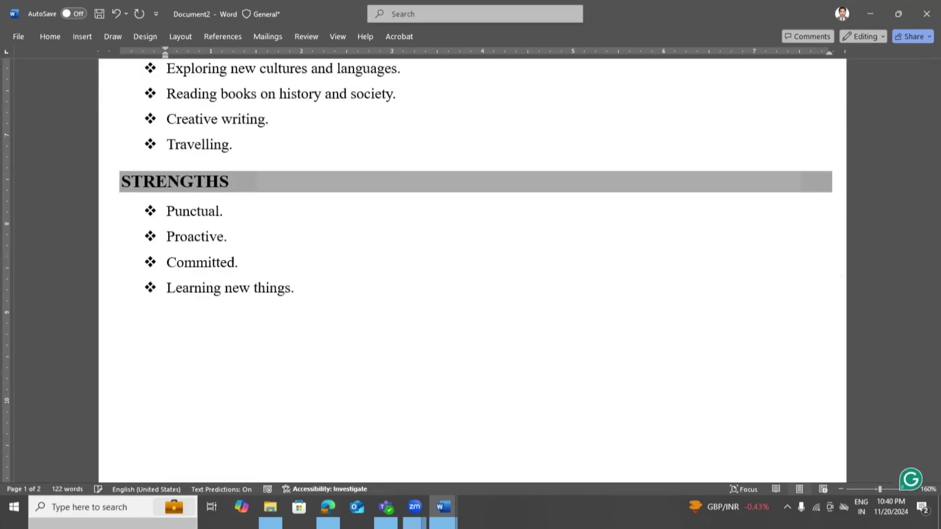
# - Paste the Personal Details section from Resume simple1 below Strengths and remove the empty line above it
pyautogui.hotkey('alt', 'Tab')
pyautogui.scroll(-4, 245, 274)
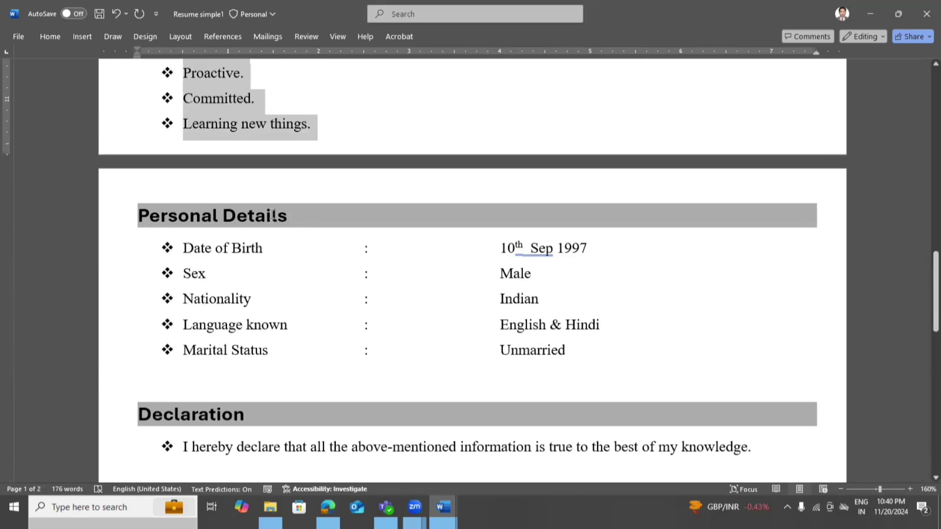
pyautogui.moveTo(571, 349); pyautogui.dragTo(138, 212)
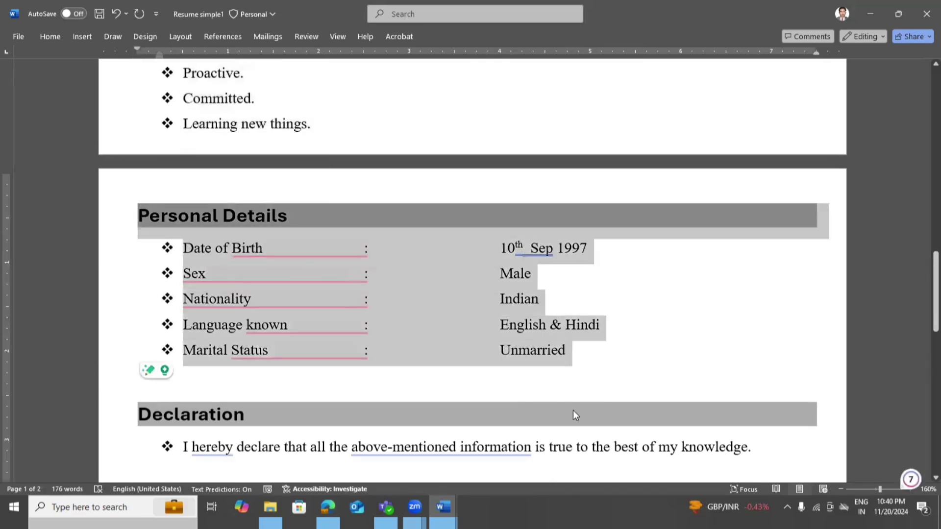
pyautogui.hotkey('alt', 'Tab')
pyautogui.hotkey('ctrl', 'v')
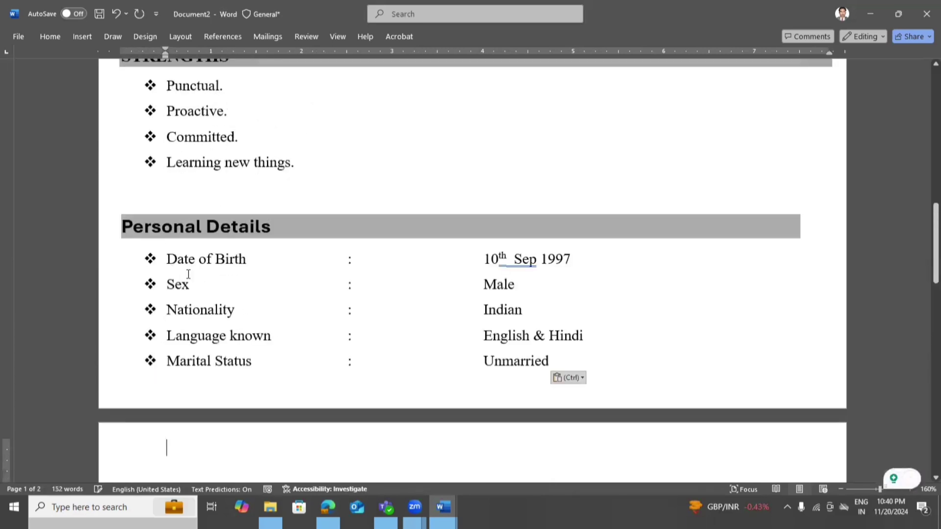
pyautogui.scroll(2, 206, 277)
pyautogui.scroll(-5, 243, 308)
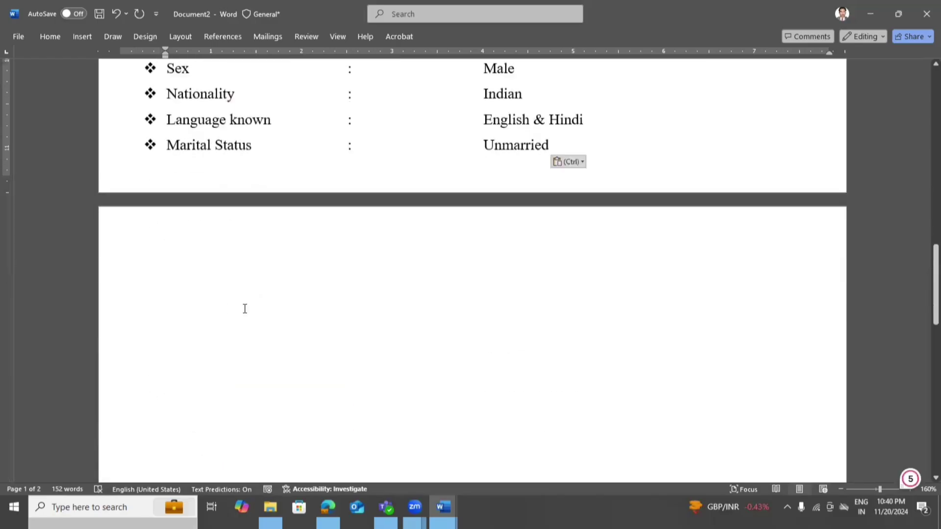
pyautogui.scroll(5, 244, 309)
pyautogui.keyDown('ctrl'); pyautogui.scroll(-1, 250, 310); pyautogui.keyUp('ctrl')
pyautogui.click(231, 293)
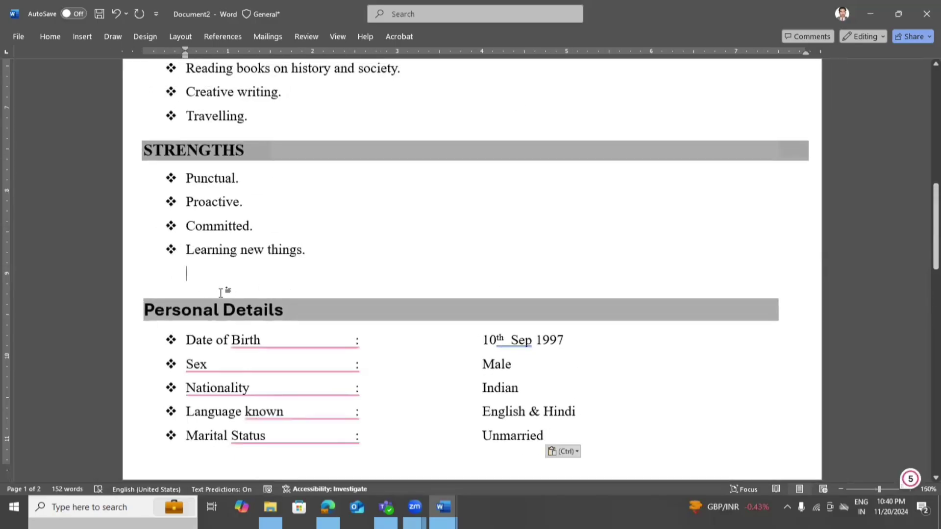
pyautogui.press('Delete')
# - Adjust the right indent where the Personal Details heading band ends
pyautogui.click(552, 413)
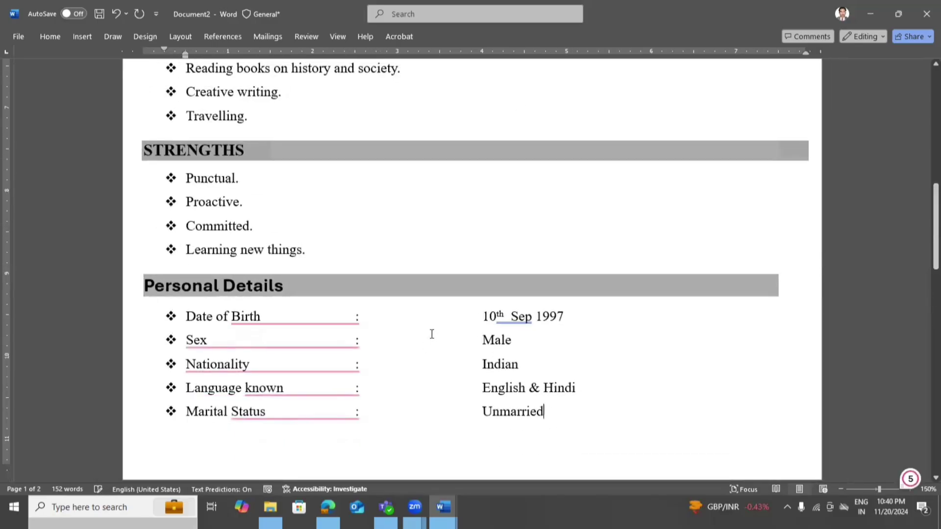
pyautogui.click(772, 286)
pyautogui.moveTo(803, 52)
pyautogui.mouseDown()
pyautogui.moveTo(778, 53)
pyautogui.moveTo(799, 53)
pyautogui.mouseUp()
pyautogui.scroll(3, 810, 180)
pyautogui.scroll(-2, 812, 279)
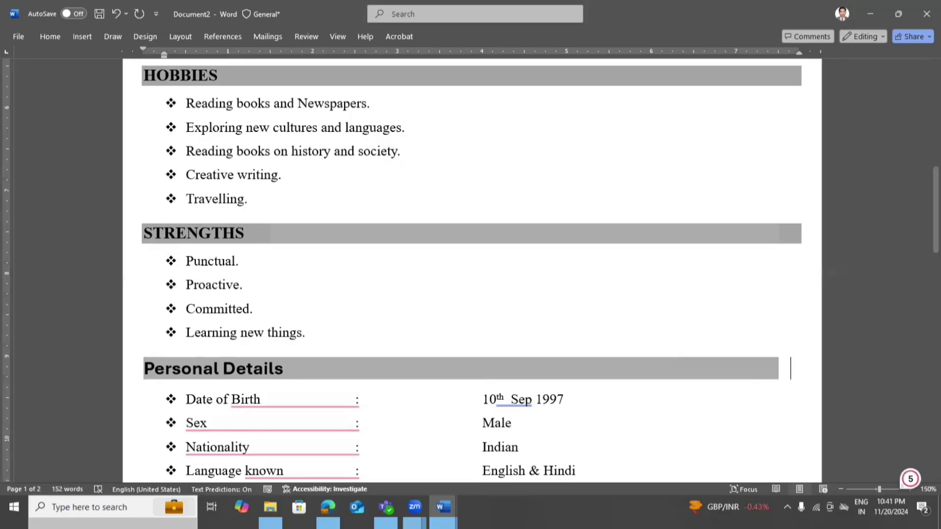
# - Shade the Personal Details heading grey and pull the right indent in to align the bars
pyautogui.keyDown('shift'); pyautogui.click(795, 367); pyautogui.keyUp('shift')
pyautogui.moveTo(795, 368); pyautogui.dragTo(804, 367)
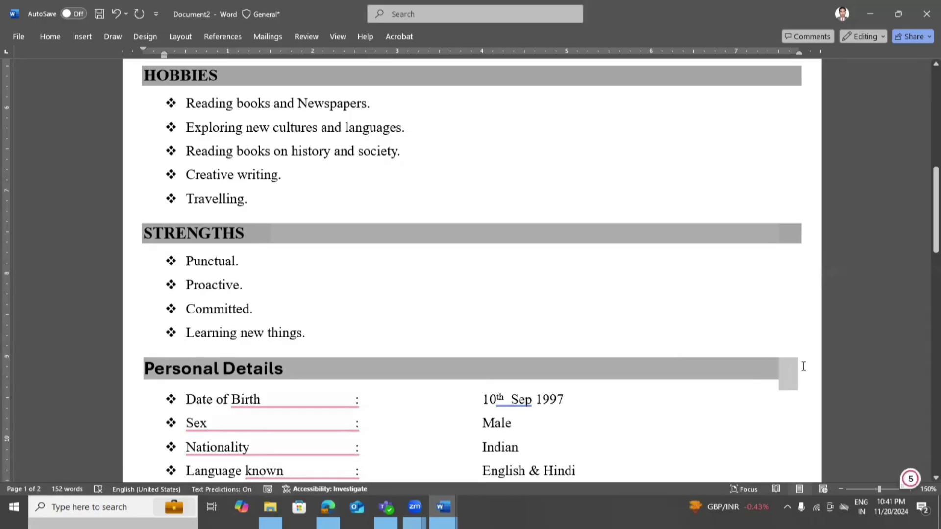
pyautogui.click(50, 36)
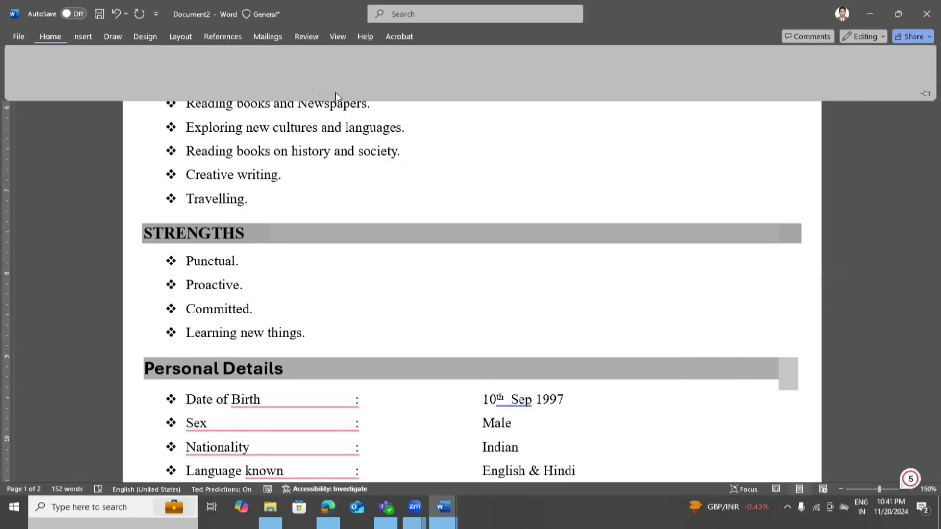
pyautogui.click(352, 77)
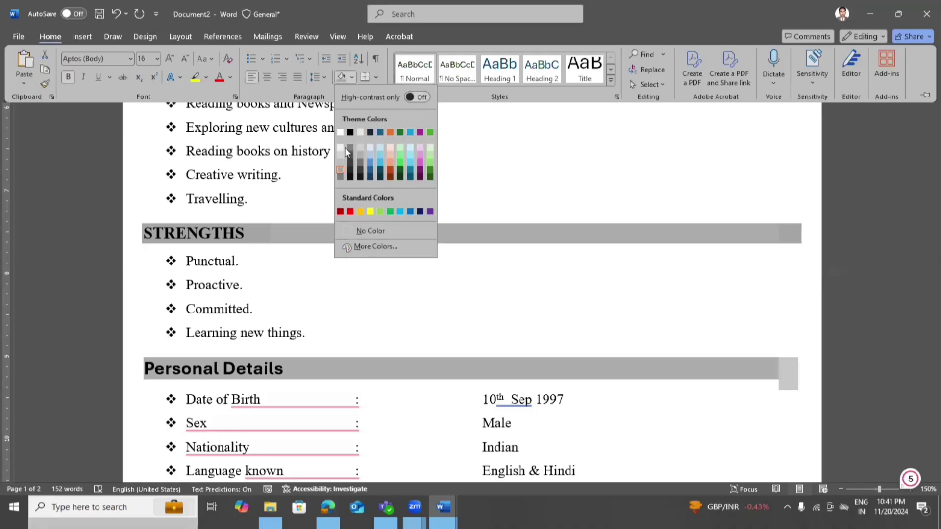
pyautogui.click(340, 178)
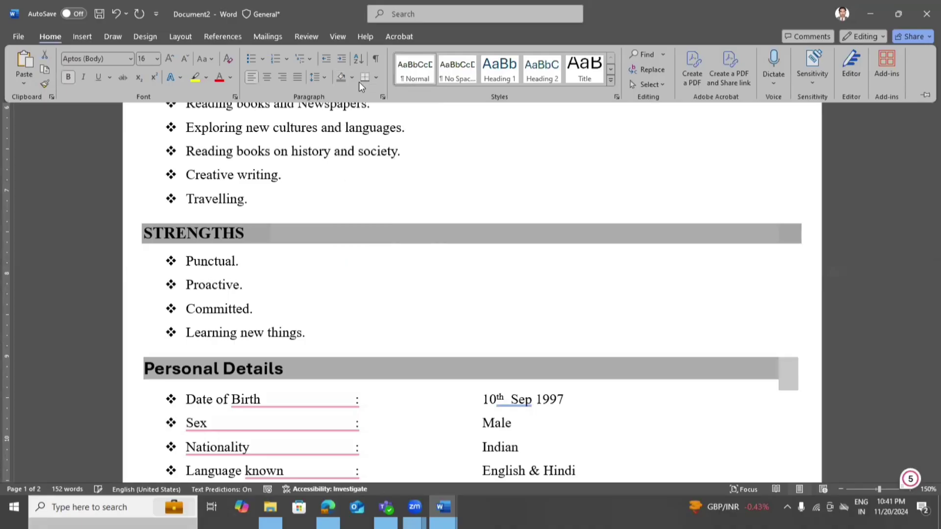
pyautogui.click(350, 78)
pyautogui.click(341, 171)
pyautogui.click(784, 381)
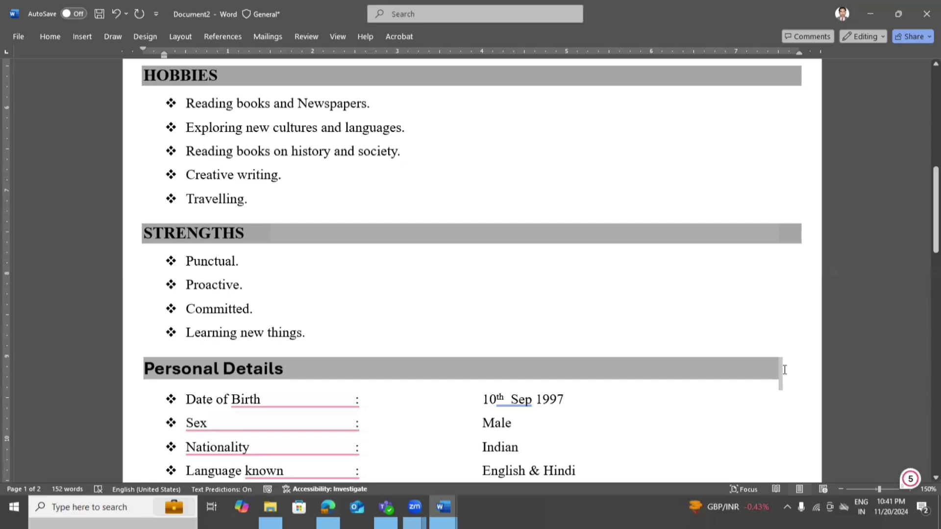
pyautogui.moveTo(784, 51); pyautogui.dragTo(778, 51)
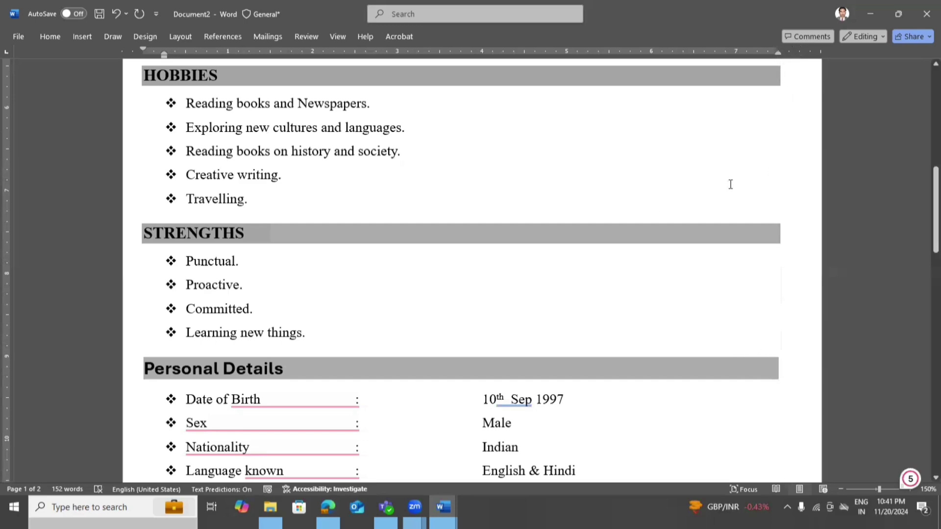
# - Copy the STRENGTHS heading formatting onto Personal Details with Format Painter
pyautogui.scroll(3, 749, 174)
pyautogui.scroll(5, 751, 174)
pyautogui.scroll(2, 685, 180)
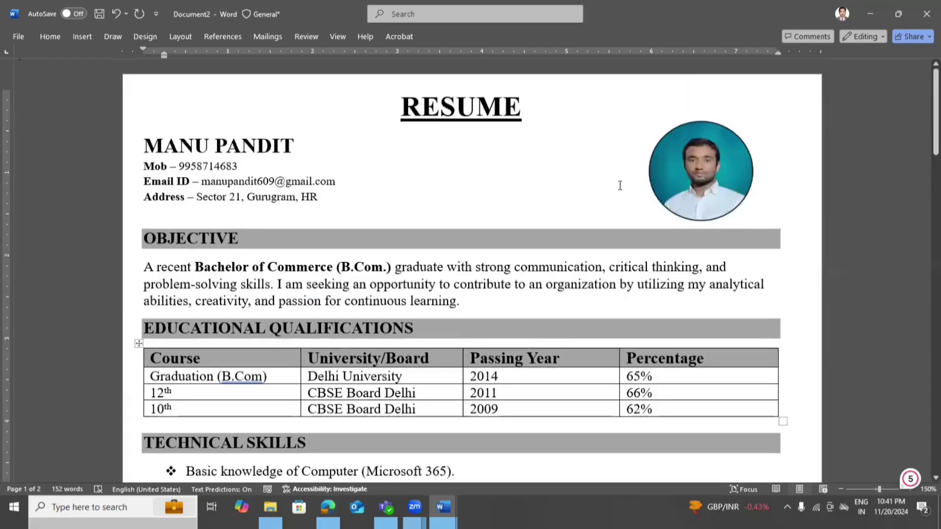
pyautogui.scroll(-2, 490, 210)
pyautogui.scroll(-10, 407, 226)
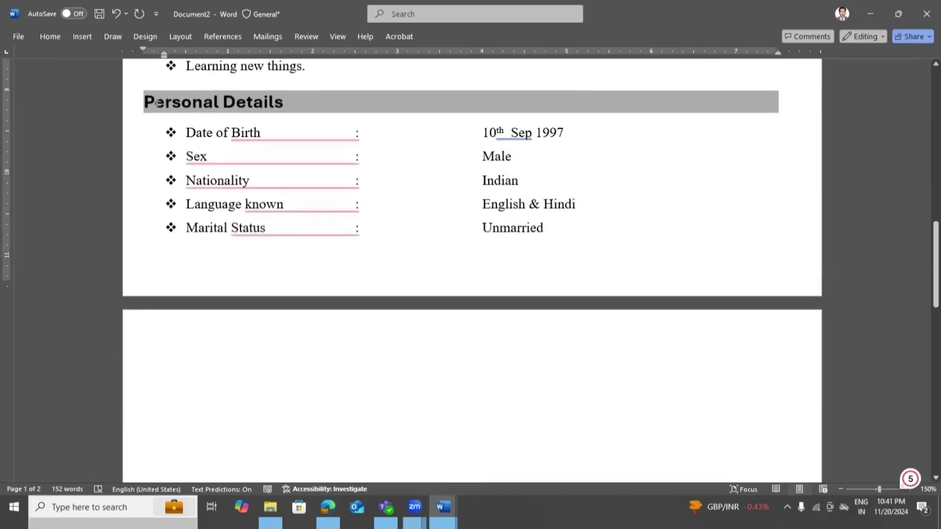
pyautogui.scroll(1, 301, 121)
pyautogui.scroll(1, 436, 169)
pyautogui.scroll(1, 395, 246)
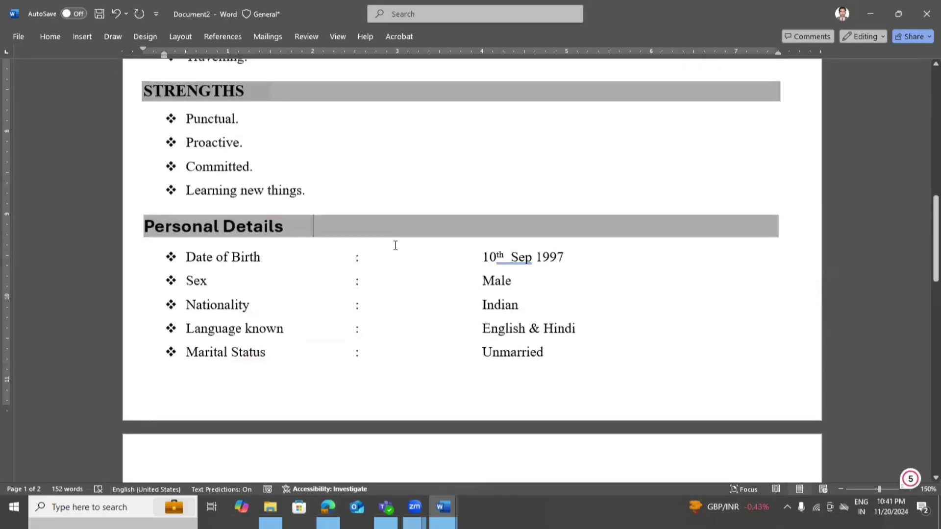
pyautogui.scroll(2, 183, 160)
pyautogui.click(183, 160)
pyautogui.click(50, 36)
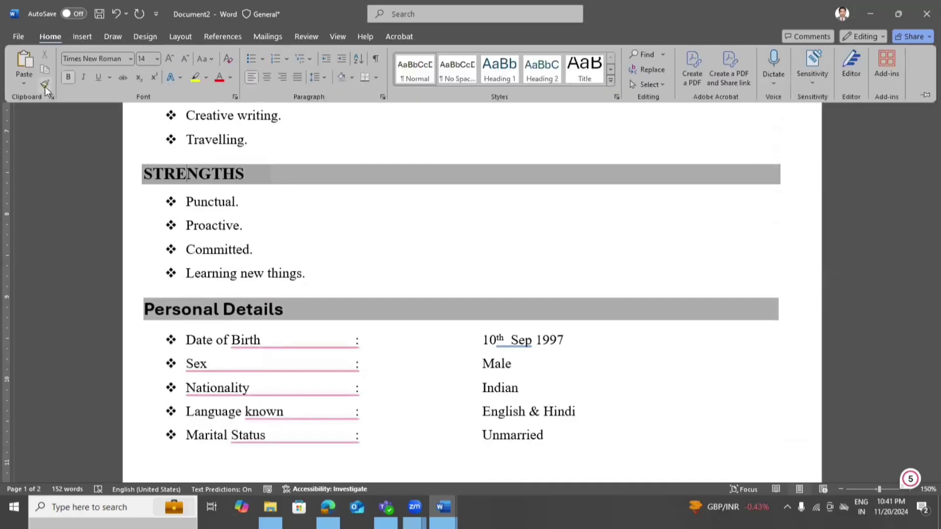
pyautogui.click(45, 84)
pyautogui.moveTo(145, 308); pyautogui.dragTo(294, 308)
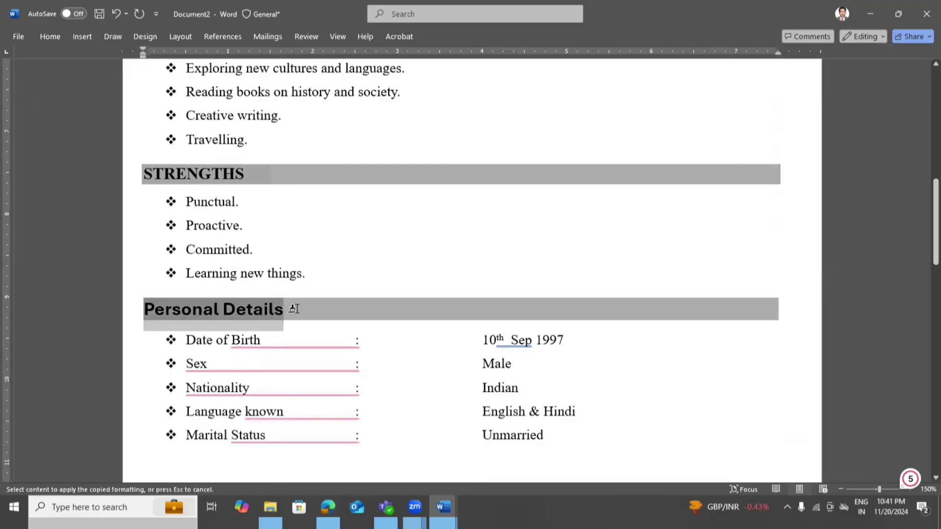
pyautogui.click(634, 128)
# - Change the Personal Details heading to uppercase PERSONAL DETAILS
pyautogui.scroll(-1, 244, 218)
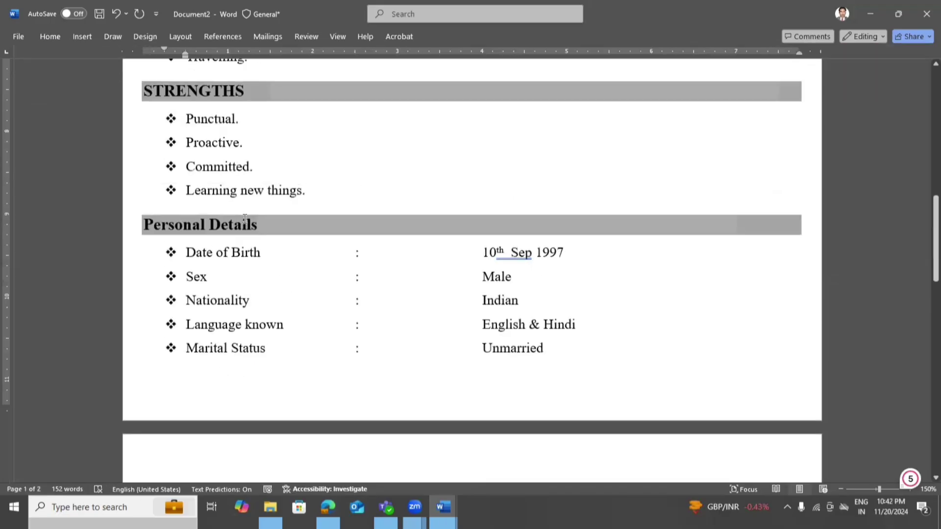
pyautogui.tripleClick(195, 226)
pyautogui.click(49, 36)
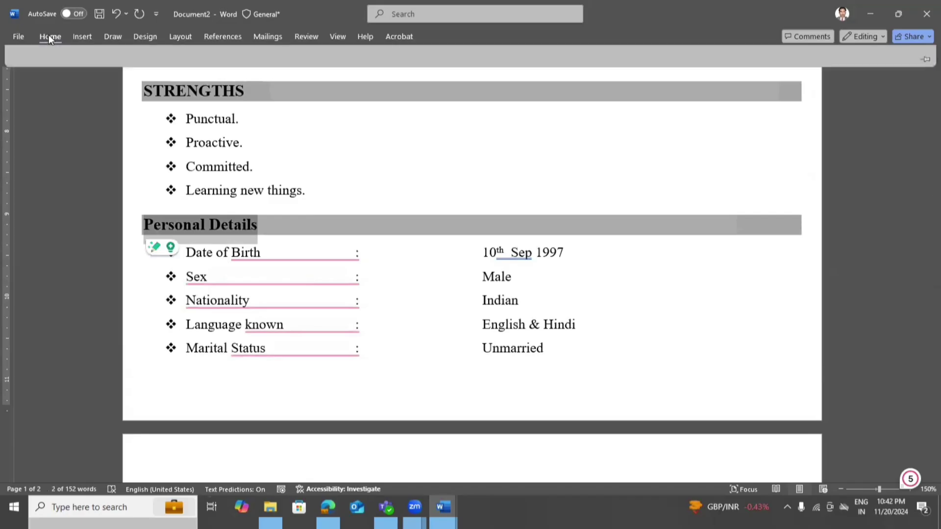
pyautogui.click(211, 60)
pyautogui.click(244, 112)
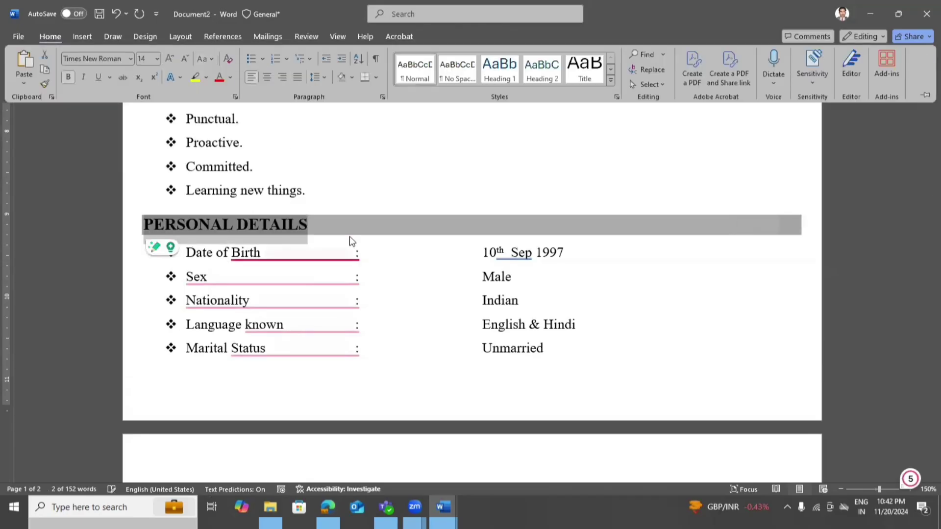
pyautogui.click(383, 294)
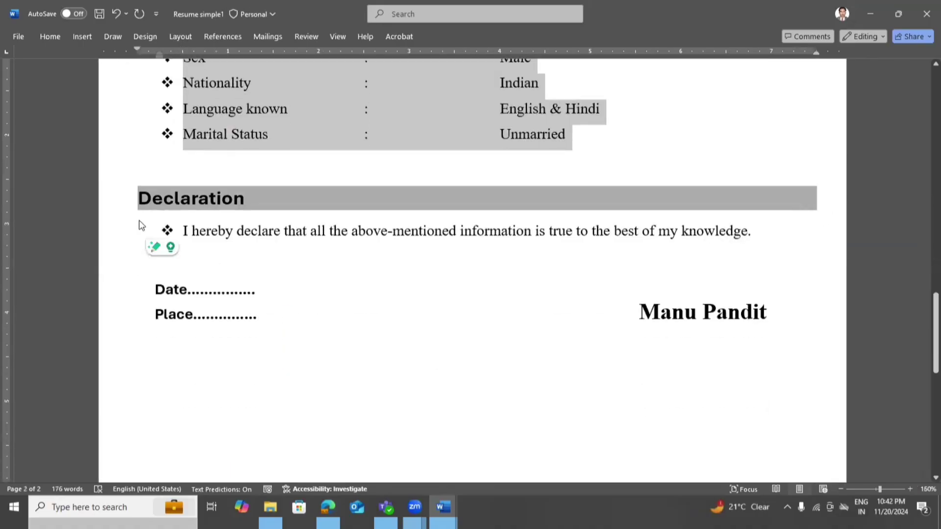
# - Select the Declaration heading and its sentence in the other resume
pyautogui.moveTo(141, 225); pyautogui.dragTo(770, 245)
pyautogui.hotkey('ctrl', 'c')
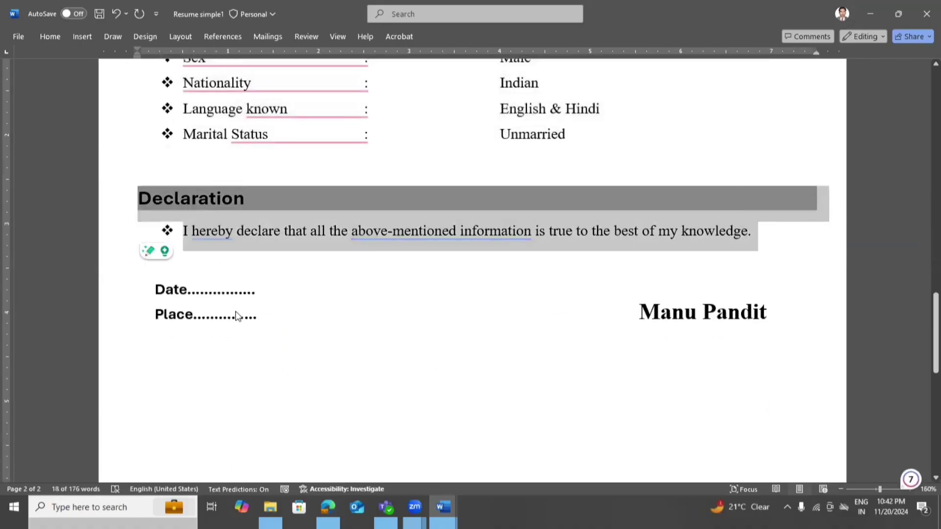
pyautogui.scroll(1, 245, 294)
pyautogui.scroll(5, 245, 294)
# - Shrink the Objective paragraph two font sizes to 10 pt
pyautogui.scroll(3, 243, 285)
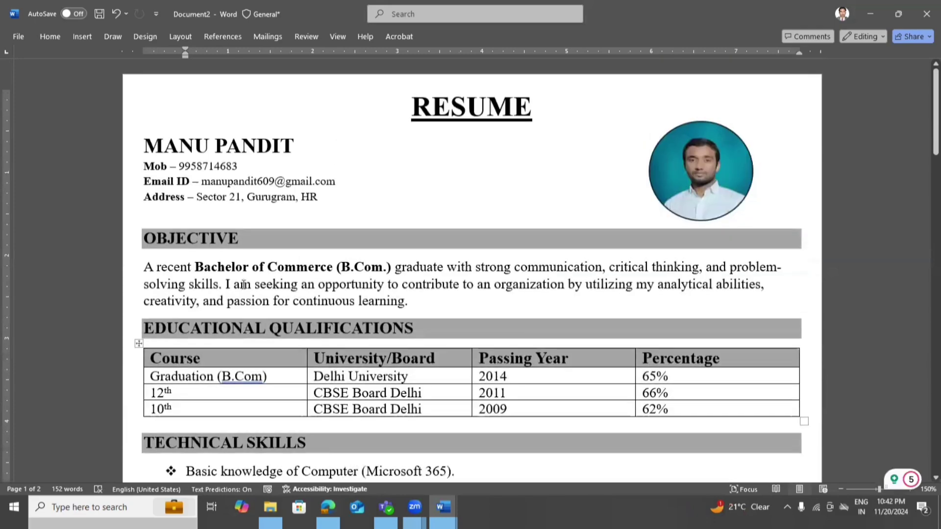
pyautogui.scroll(-1, 302, 242)
pyautogui.scroll(-1, 294, 236)
pyautogui.scroll(-2, 284, 231)
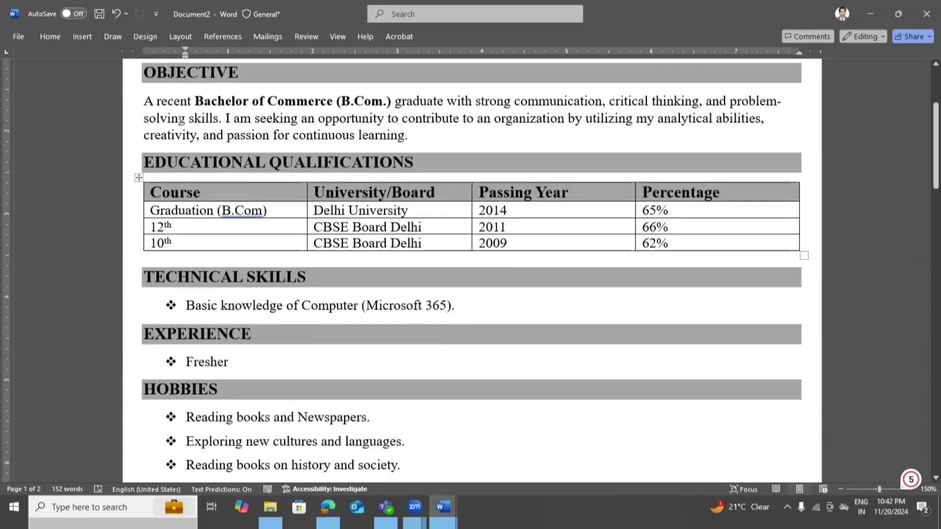
pyautogui.scroll(4, 184, 198)
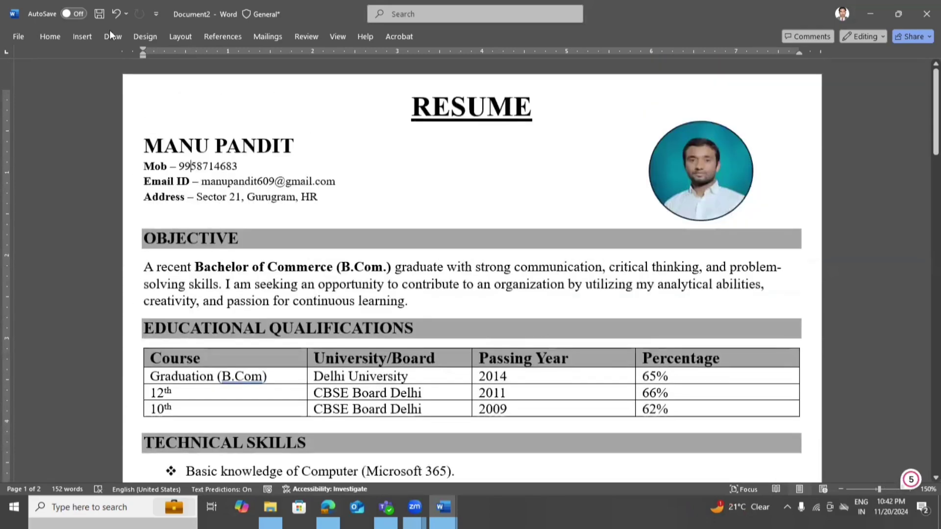
pyautogui.click(50, 36)
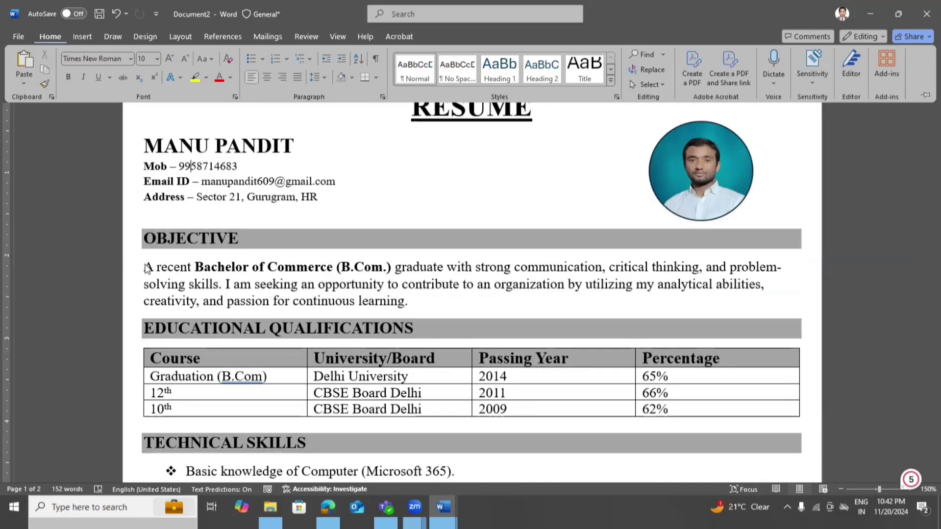
pyautogui.click(147, 268)
pyautogui.tripleClick(147, 268)
pyautogui.click(50, 36)
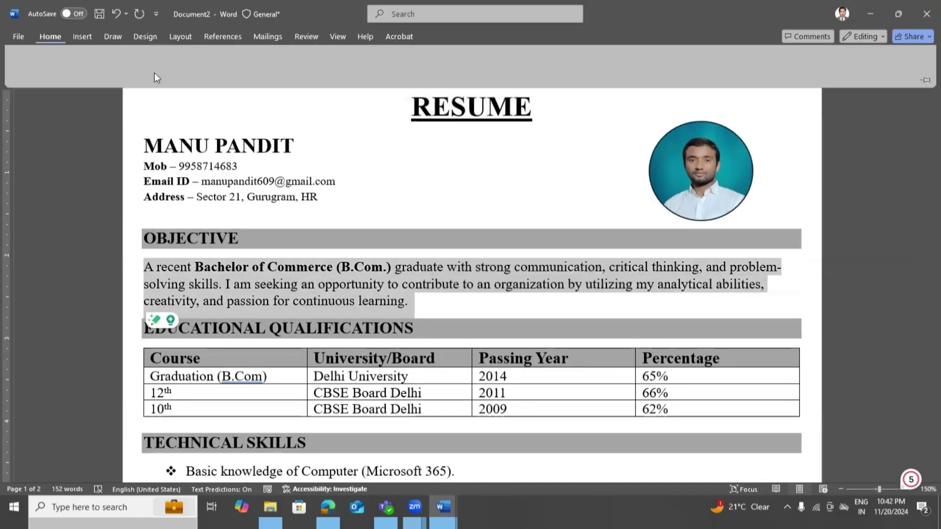
pyautogui.click(182, 57)
pyautogui.click(183, 57)
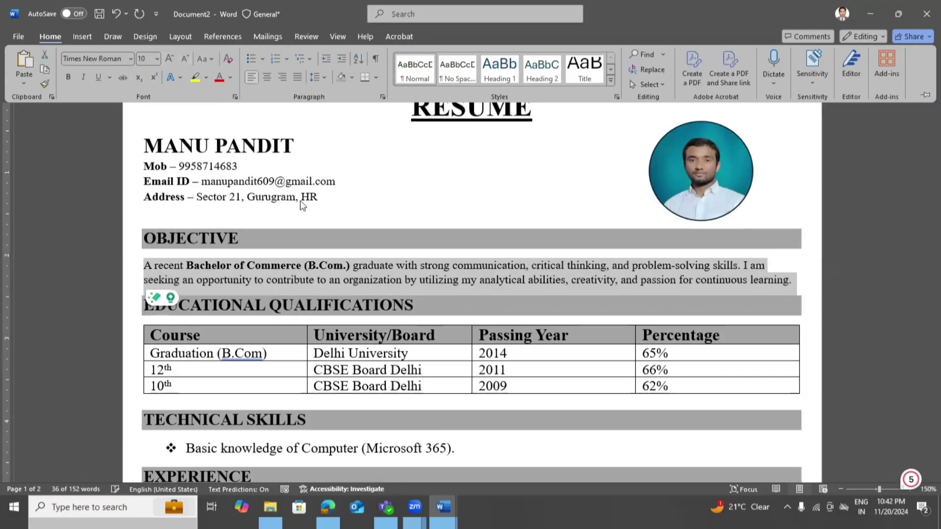
pyautogui.scroll(-3, 301, 205)
pyautogui.click(156, 271)
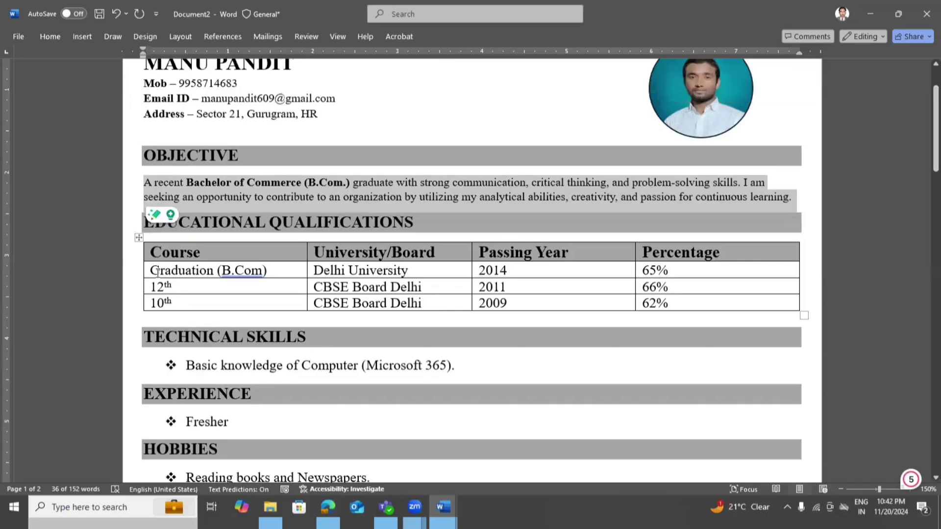
# - Reduce the Technical Skills and Strengths bullet items and the personal details by two font sizes
pyautogui.moveTo(438, 293); pyautogui.dragTo(162, 274)
pyautogui.scroll(-5, 198, 288)
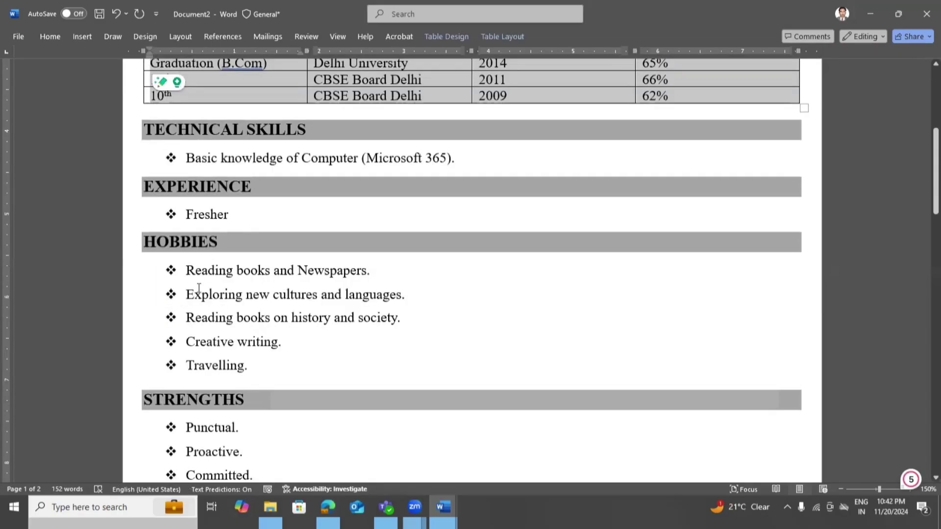
pyautogui.moveTo(188, 158); pyautogui.dragTo(454, 172)
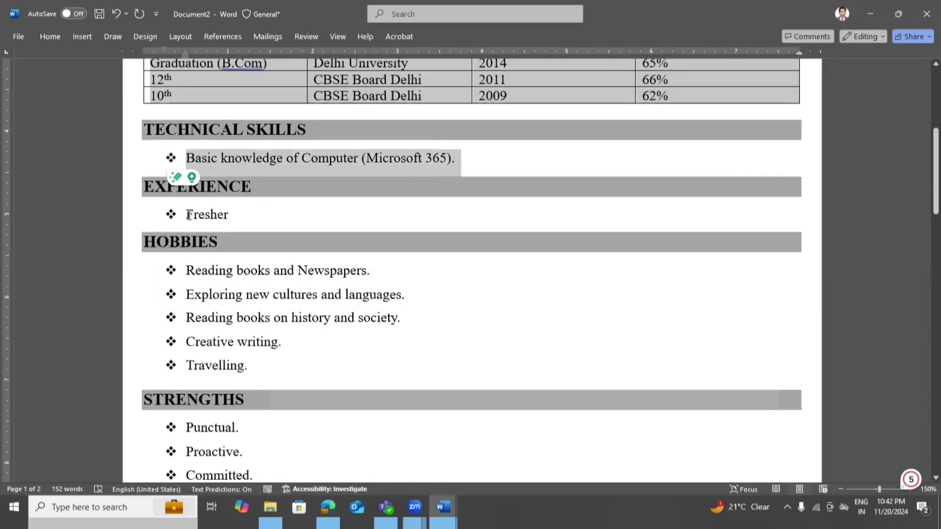
pyautogui.moveTo(247, 216); pyautogui.dragTo(186, 216)
pyautogui.moveTo(186, 270); pyautogui.dragTo(348, 350)
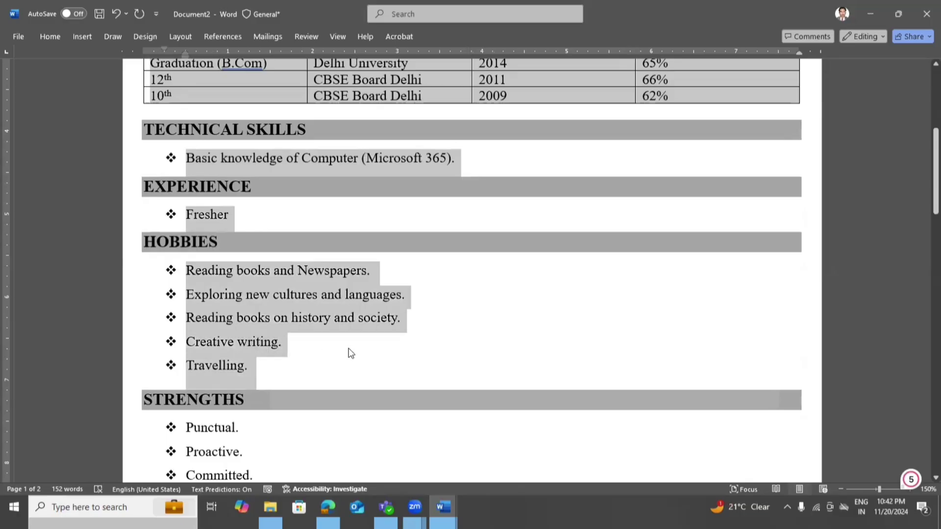
pyautogui.scroll(-4, 196, 221)
pyautogui.moveTo(196, 222); pyautogui.dragTo(311, 294)
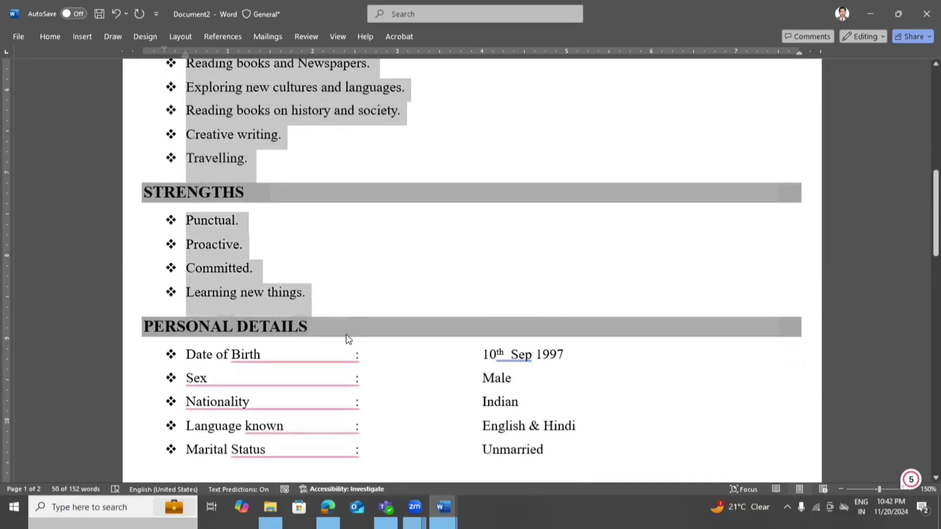
pyautogui.scroll(-3, 346, 334)
pyautogui.moveTo(186, 186); pyautogui.dragTo(544, 286)
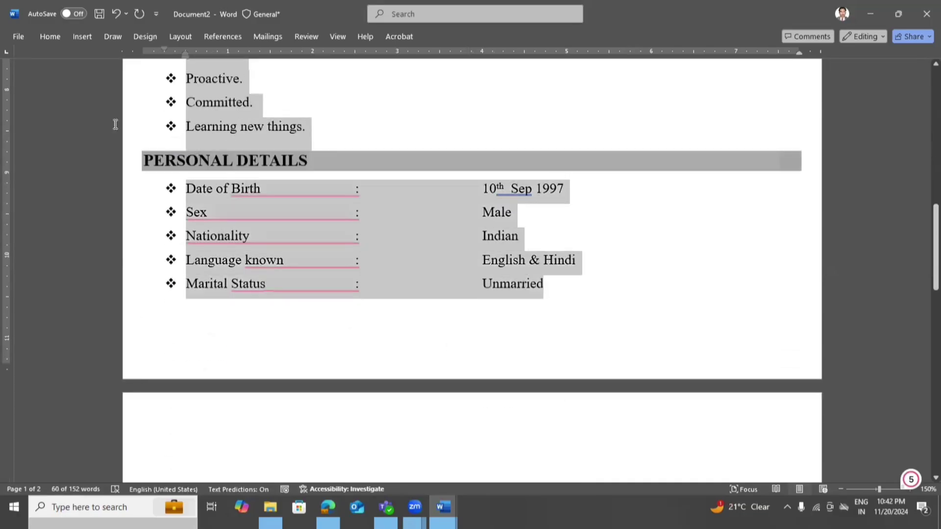
pyautogui.click(50, 36)
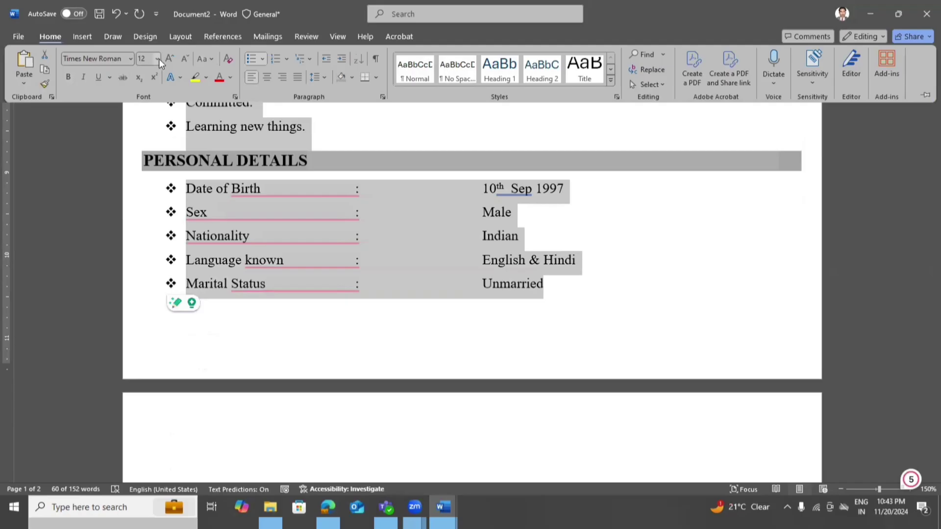
pyautogui.click(185, 61)
pyautogui.click(185, 61)
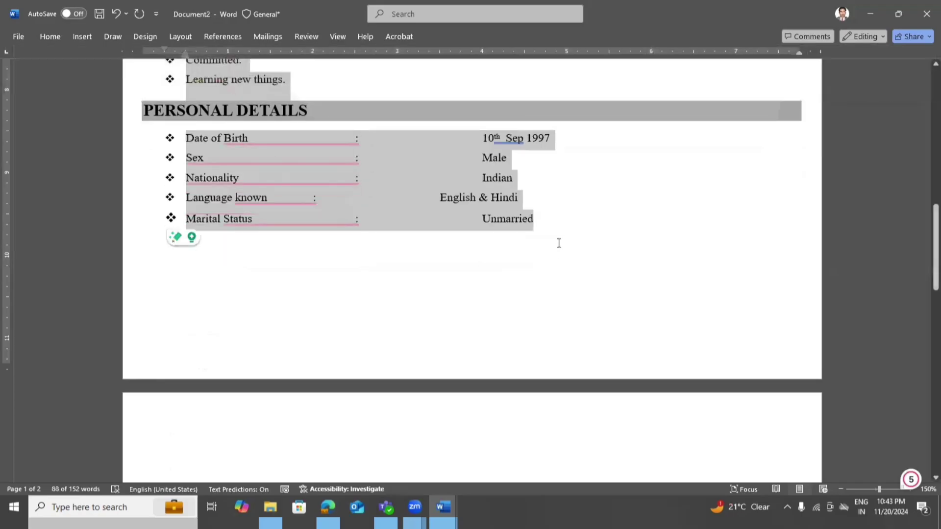
pyautogui.click(559, 243)
pyautogui.click(440, 198)
# - Restore the colon on the Language known line and paste the Declaration section below the personal details
pyautogui.write(':')
pyautogui.press('Tab')
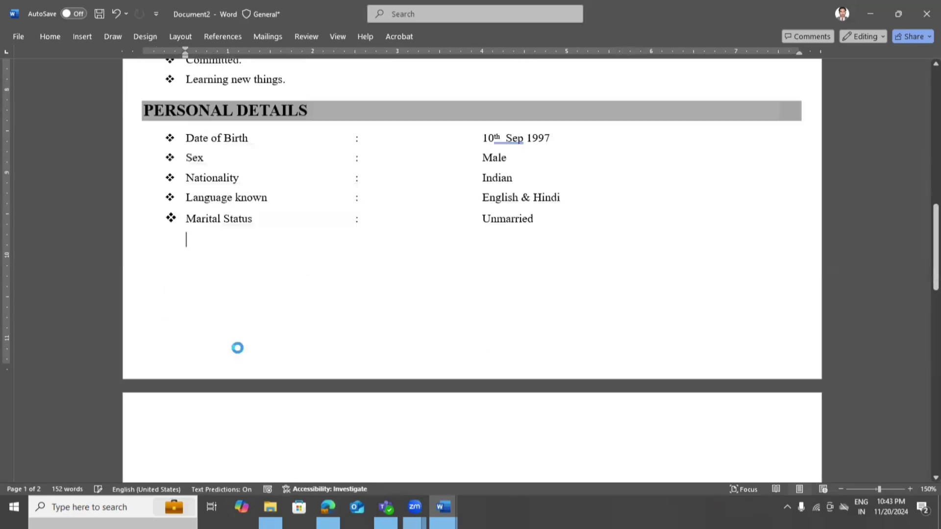
pyautogui.hotkey('ctrl', 'v')
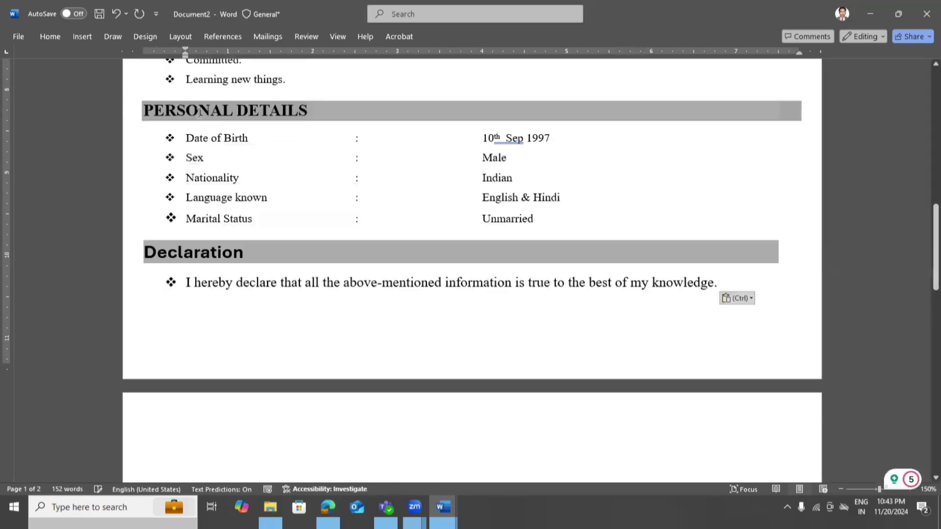
# - Copy the PERSONAL DETAILS heading format onto Declaration and change it to UPPERCASE
pyautogui.click(54, 37)
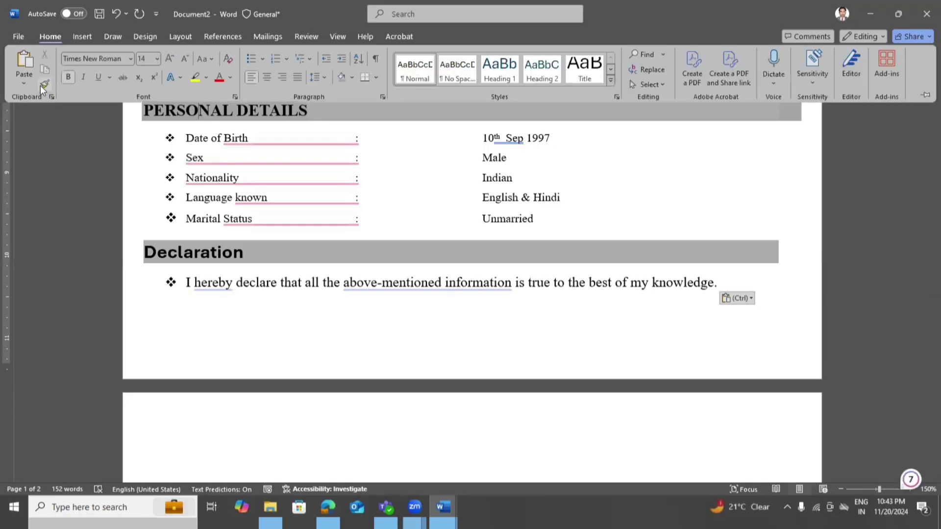
pyautogui.click(42, 85)
pyautogui.moveTo(146, 252); pyautogui.dragTo(226, 253)
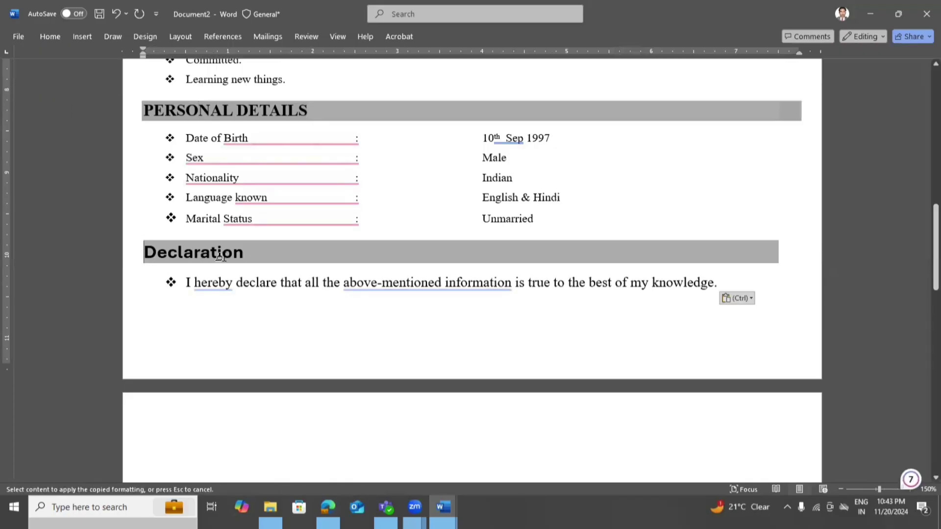
pyautogui.click(267, 314)
pyautogui.doubleClick(184, 250)
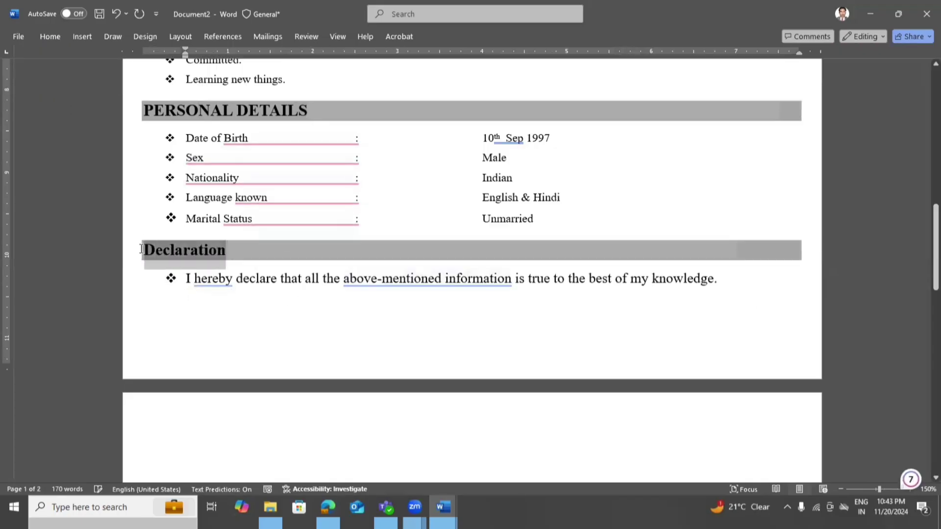
pyautogui.click(50, 36)
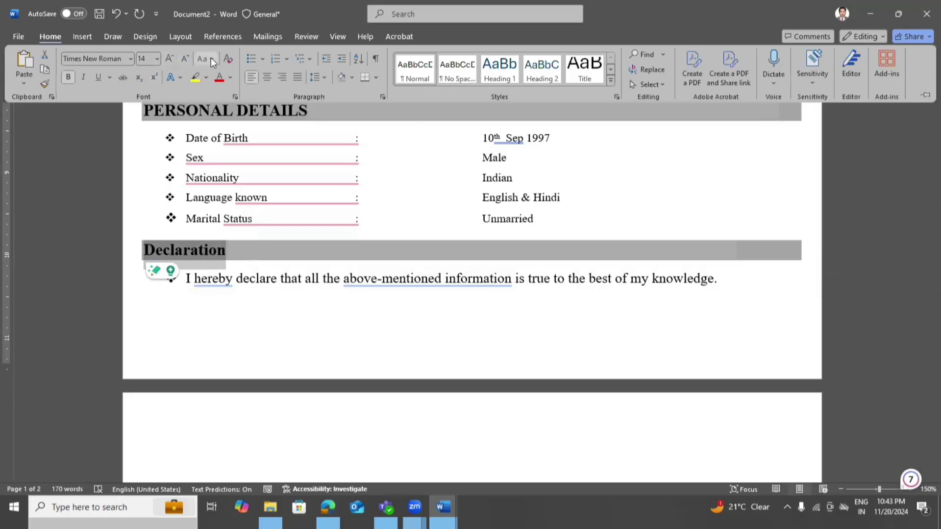
pyautogui.click(210, 58)
pyautogui.click(233, 106)
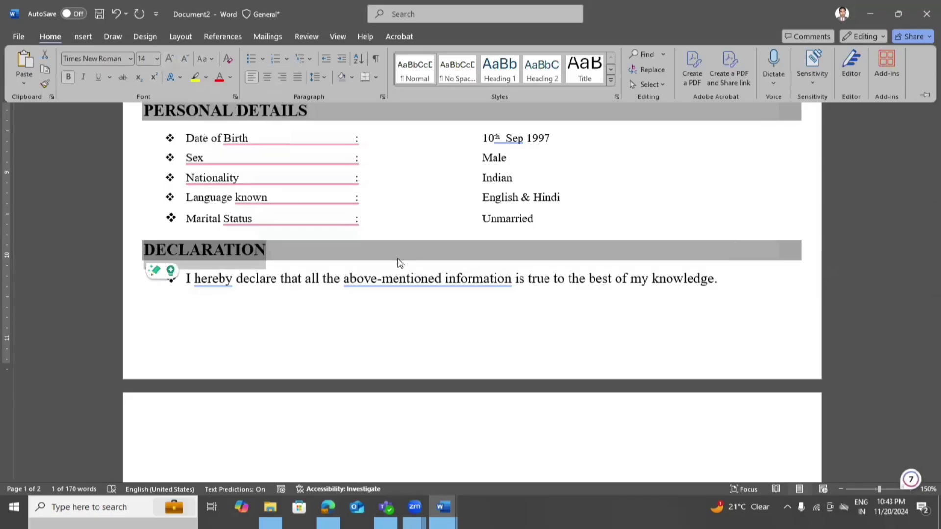
# - Set the declaration sentence to 11 pt and start a new line below it
pyautogui.click(277, 314)
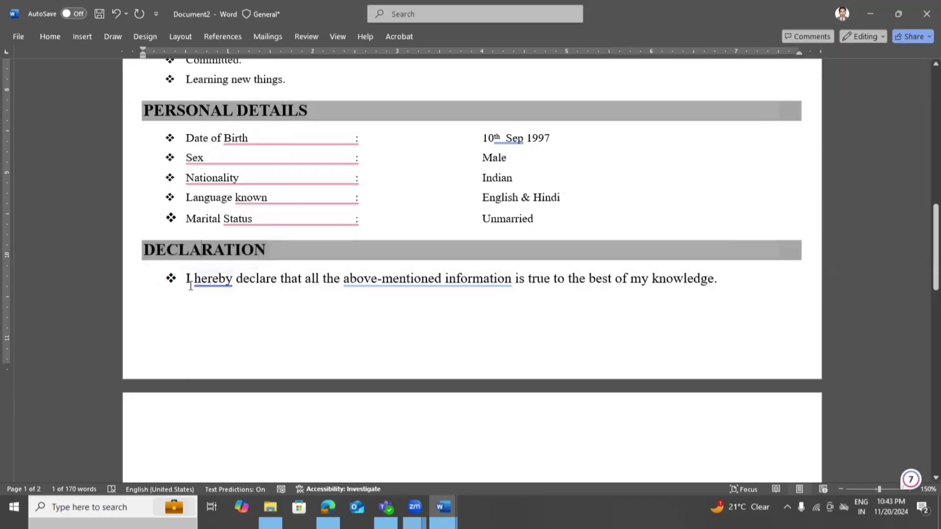
pyautogui.moveTo(186, 279); pyautogui.dragTo(673, 300)
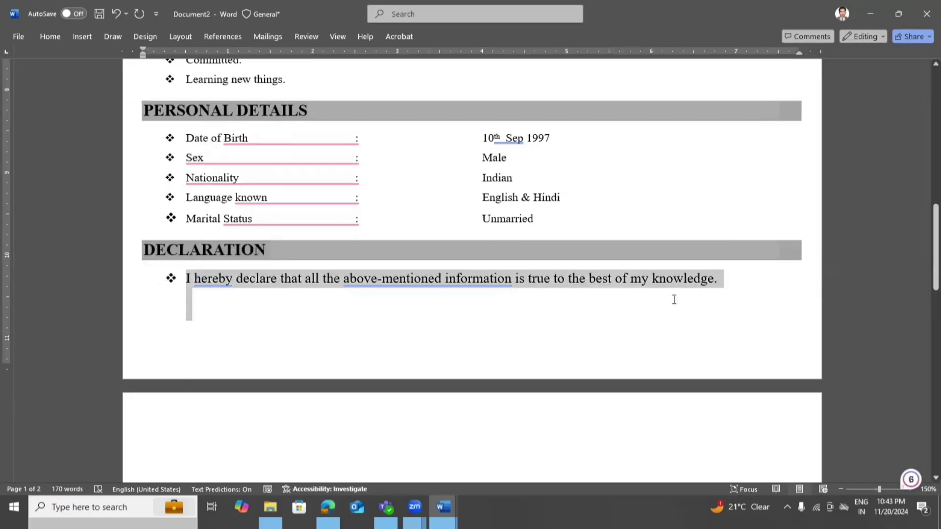
pyautogui.click(48, 41)
pyautogui.click(180, 57)
pyautogui.click(181, 57)
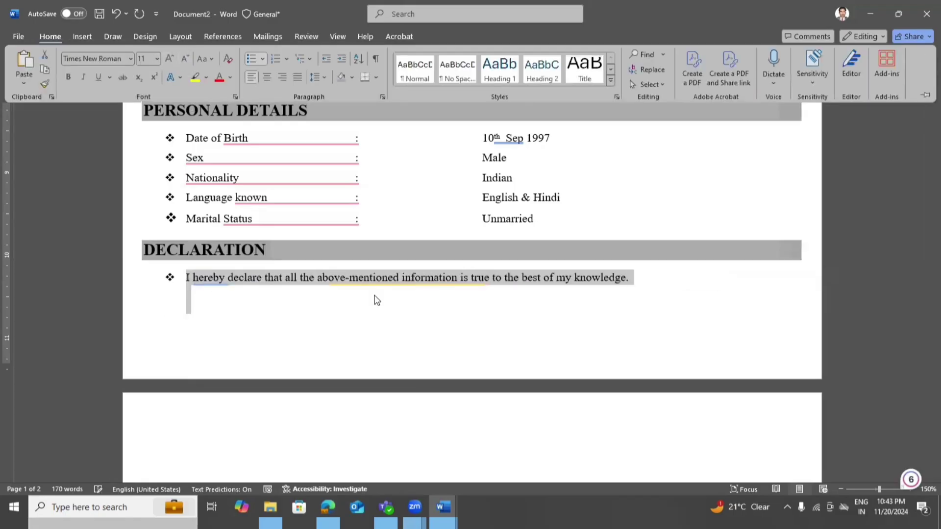
pyautogui.click(632, 301)
pyautogui.press('Return')
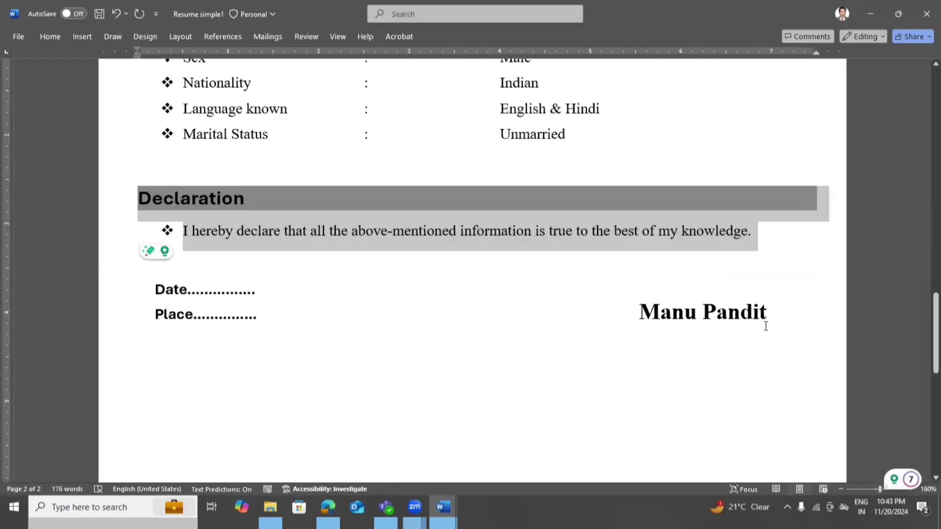
# - Copy the Date, Place and signature lines from the reference resume and paste them under the declaration
pyautogui.moveTo(767, 313); pyautogui.dragTo(155, 284)
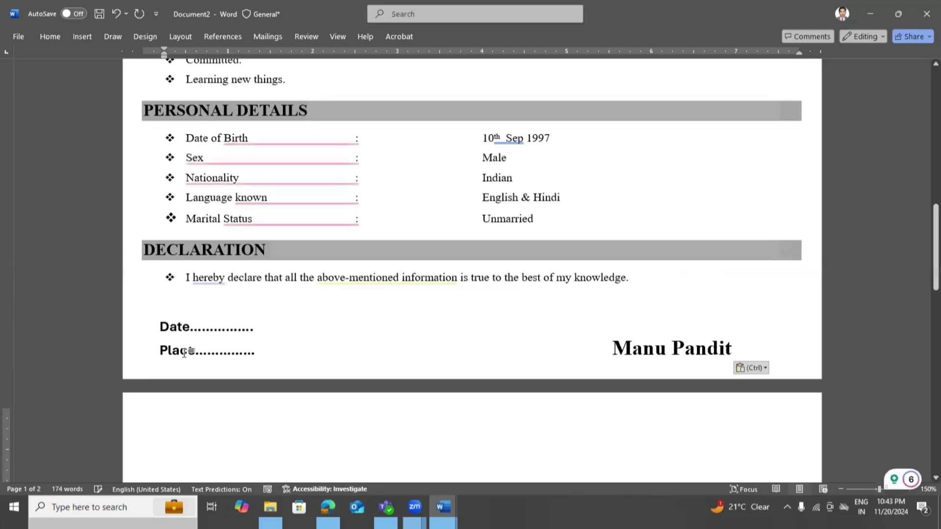
pyautogui.moveTo(157, 322); pyautogui.dragTo(757, 346)
pyautogui.keyDown('ctrl'); pyautogui.scroll(1, 347, 410); pyautogui.keyUp('ctrl')
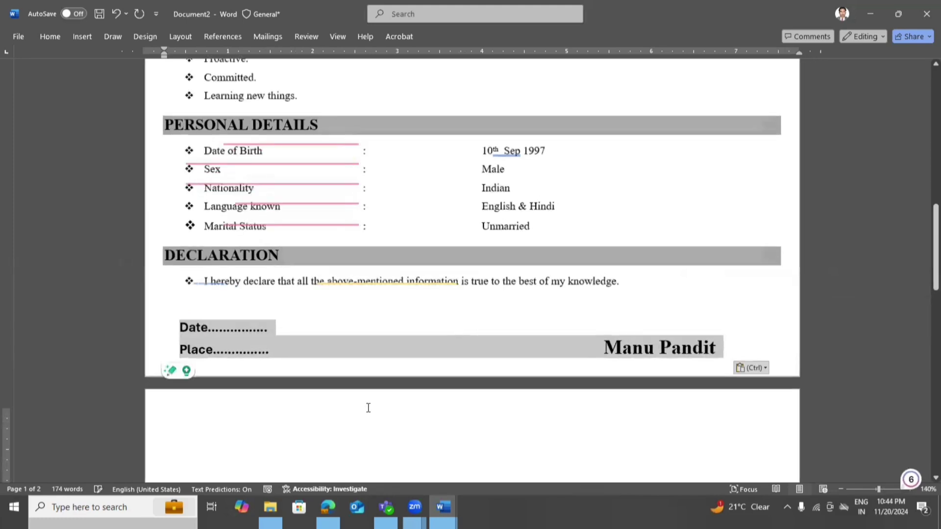
pyautogui.scroll(3, 382, 392)
# - Tab-align the Date of Birth, Sex, Nationality, Language known and Marital Status colons
pyautogui.click(342, 251)
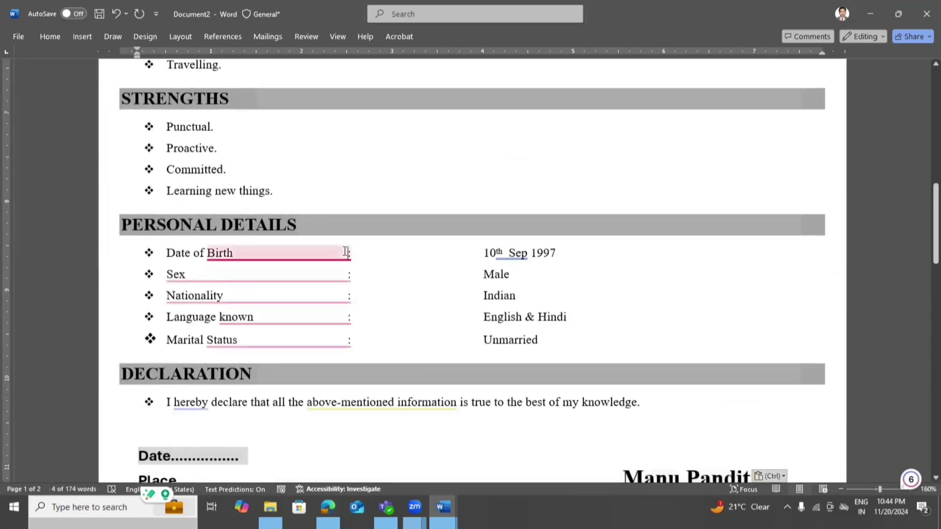
pyautogui.press('Tab')
pyautogui.click(347, 274)
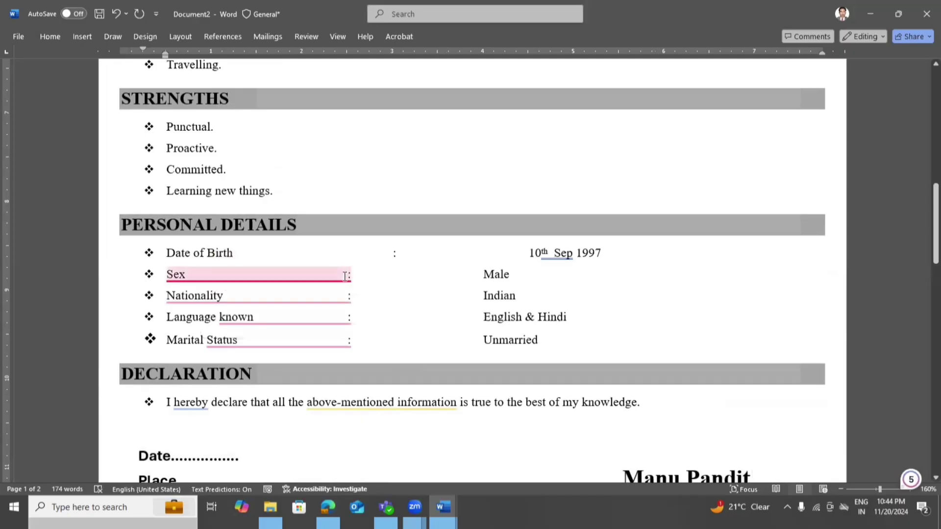
pyautogui.press('Tab')
pyautogui.click(349, 295)
pyautogui.press('Tab')
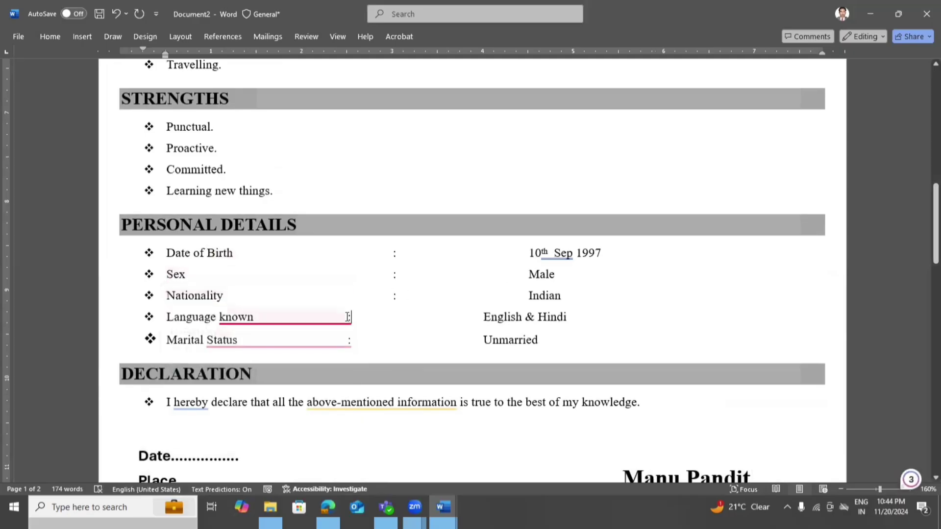
pyautogui.press('Tab')
pyautogui.click(348, 340)
pyautogui.press('Tab')
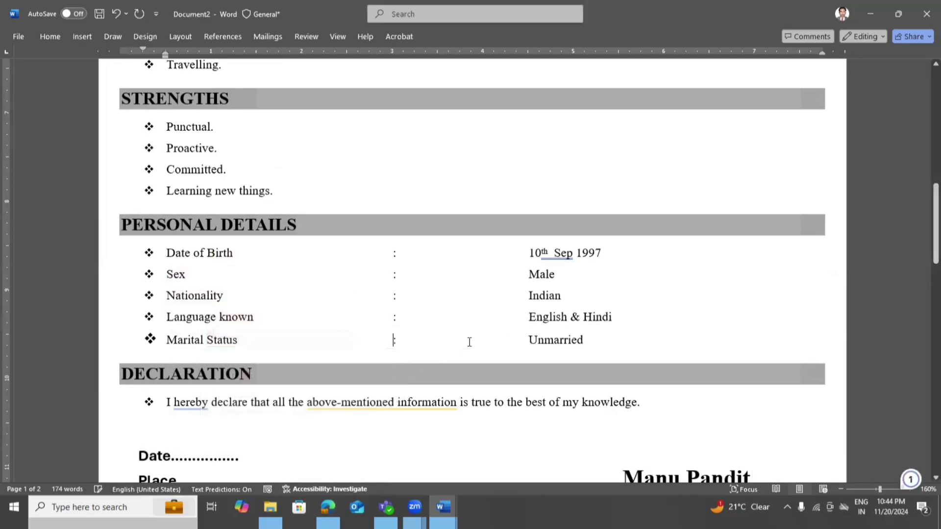
pyautogui.click(469, 341)
pyautogui.scroll(-2, 469, 341)
pyautogui.scroll(-1, 254, 283)
pyautogui.scroll(2, 489, 318)
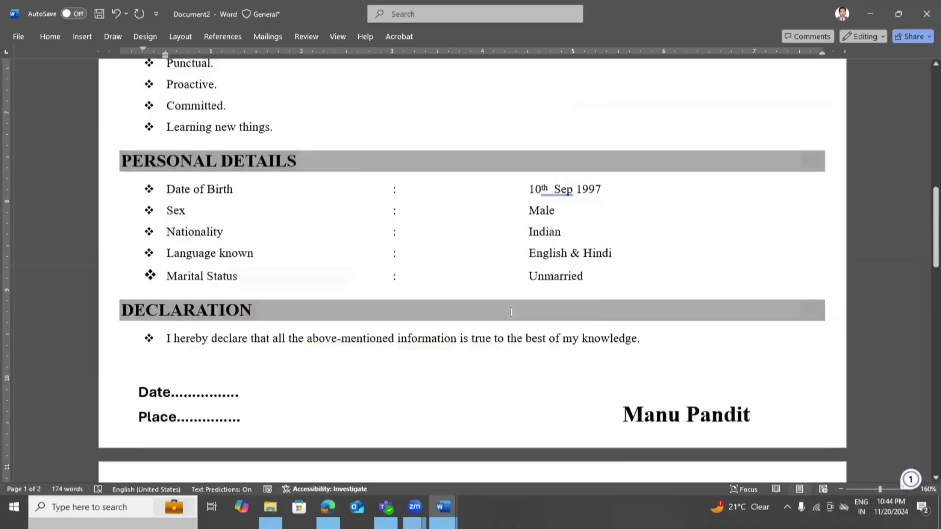
pyautogui.scroll(5, 508, 310)
pyautogui.scroll(-2, 499, 326)
pyautogui.scroll(-9, 500, 326)
# - Delete the empty paragraphs so the blank second page disappears
pyautogui.scroll(-1, 289, 388)
pyautogui.click(294, 226)
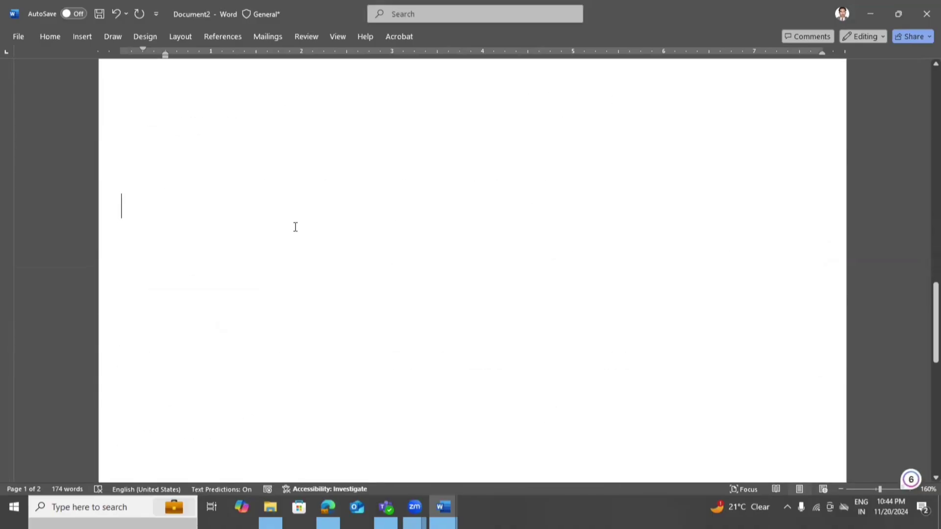
pyautogui.scroll(1, 173, 313)
pyautogui.press('BackSpace')
pyautogui.press('BackSpace')
pyautogui.press('BackSpace')
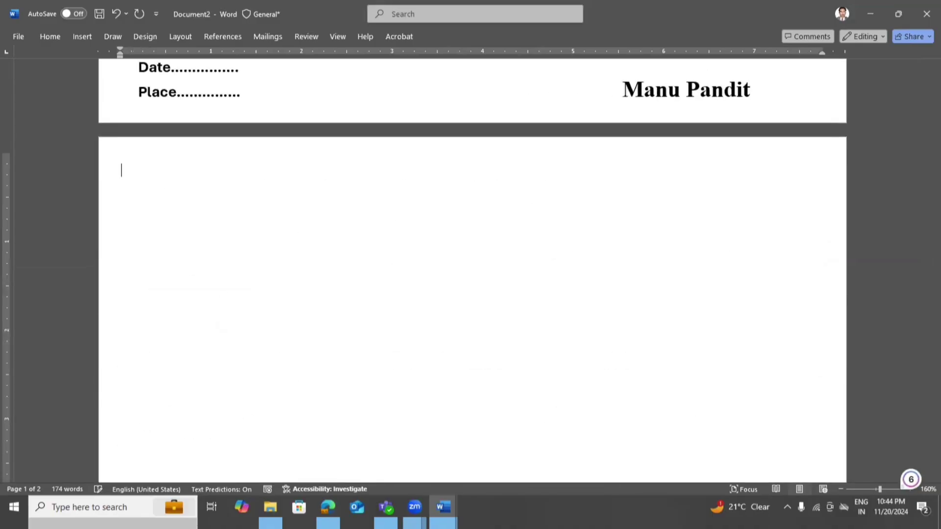
pyautogui.press('BackSpace')
pyautogui.scroll(1, 438, 367)
pyautogui.press('Return')
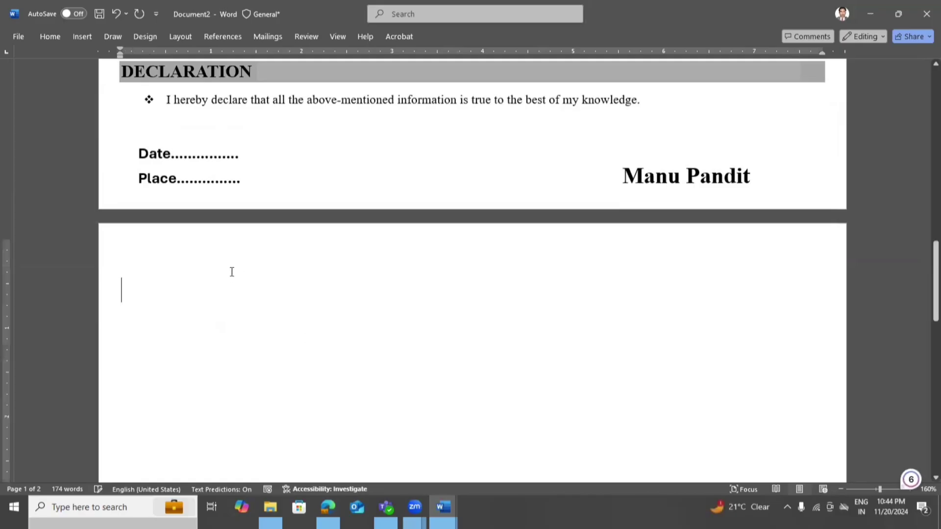
# - Change B.Com in the education table to 'B. Com' via the spelling suggestion
pyautogui.scroll(3, 247, 252)
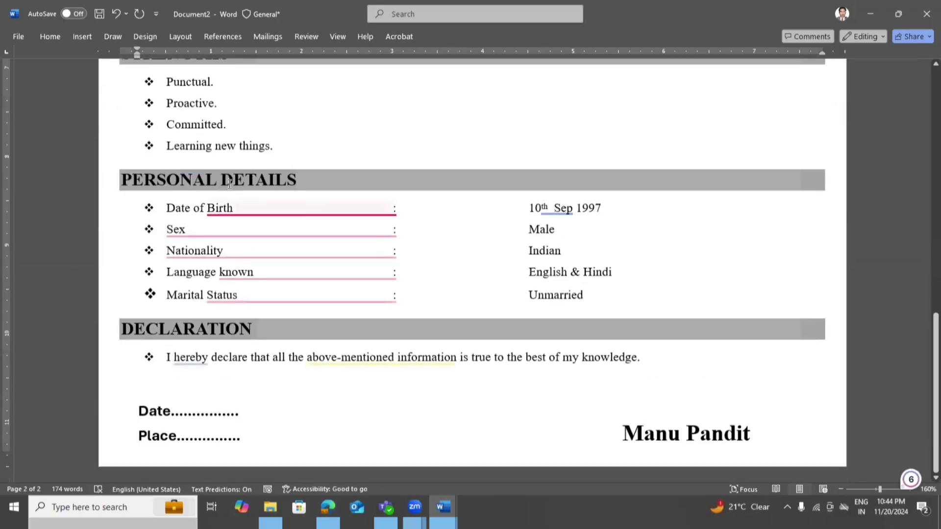
pyautogui.keyDown('ctrl'); pyautogui.scroll(-2, 351, 176); pyautogui.keyUp('ctrl')
pyautogui.keyDown('ctrl'); pyautogui.scroll(-5, 430, 180); pyautogui.keyUp('ctrl')
pyautogui.keyDown('ctrl'); pyautogui.scroll(-2, 430, 180); pyautogui.keyUp('ctrl')
pyautogui.keyDown('ctrl'); pyautogui.scroll(-1, 436, 186); pyautogui.keyUp('ctrl')
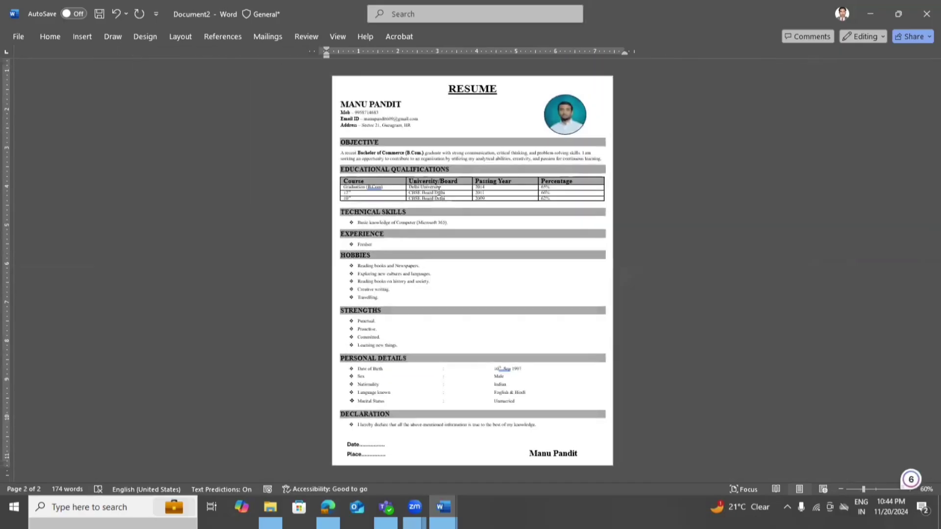
pyautogui.keyDown('ctrl'); pyautogui.scroll(1, 471, 230); pyautogui.keyUp('ctrl')
pyautogui.keyDown('ctrl'); pyautogui.scroll(3, 473, 232); pyautogui.keyUp('ctrl')
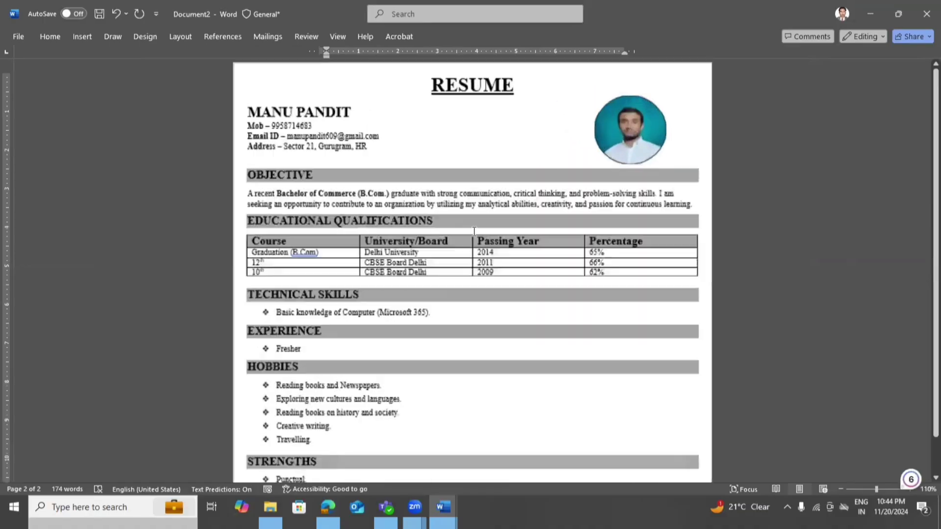
pyautogui.keyDown('ctrl'); pyautogui.scroll(2, 444, 246); pyautogui.keyUp('ctrl')
pyautogui.click(277, 280)
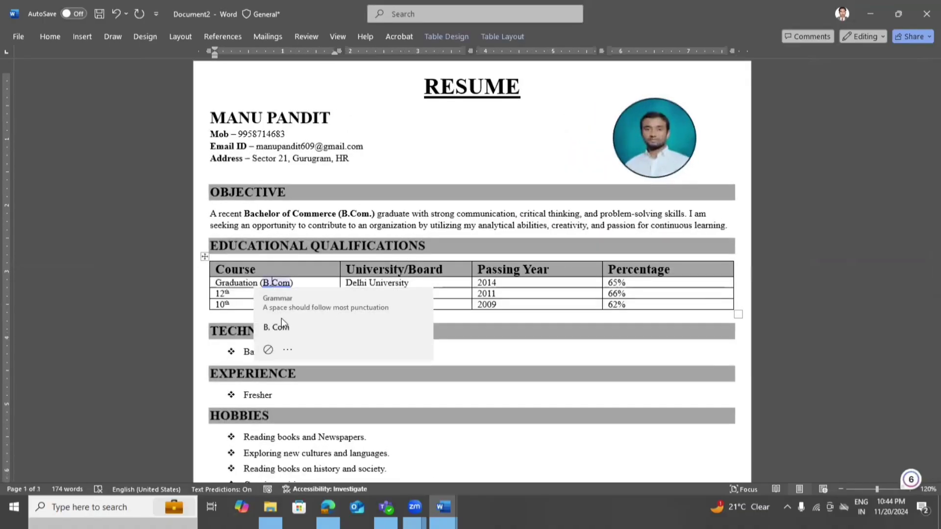
pyautogui.click(283, 325)
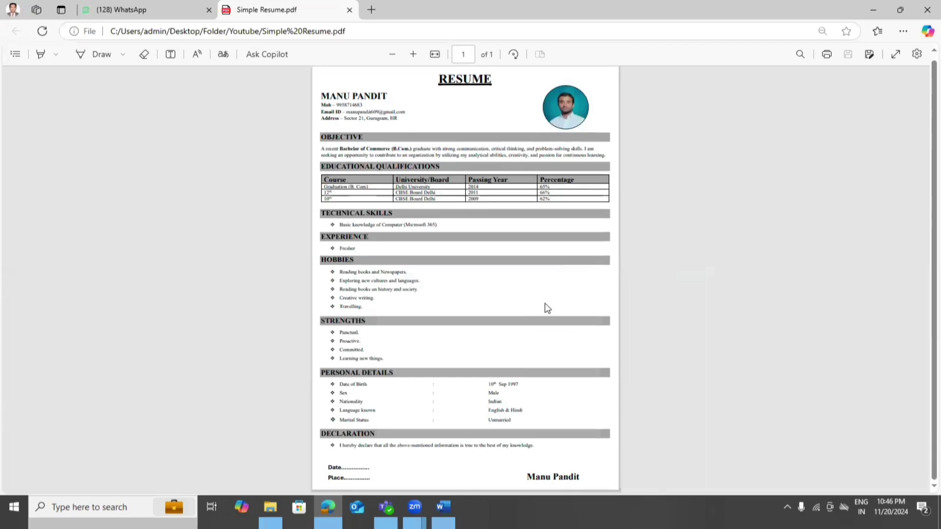
# - Scroll through the exported Simple Resume.pdf in Edge to review the finished one-page resume
pyautogui.scroll(3, 546, 305)
pyautogui.scroll(2, 459, 229)
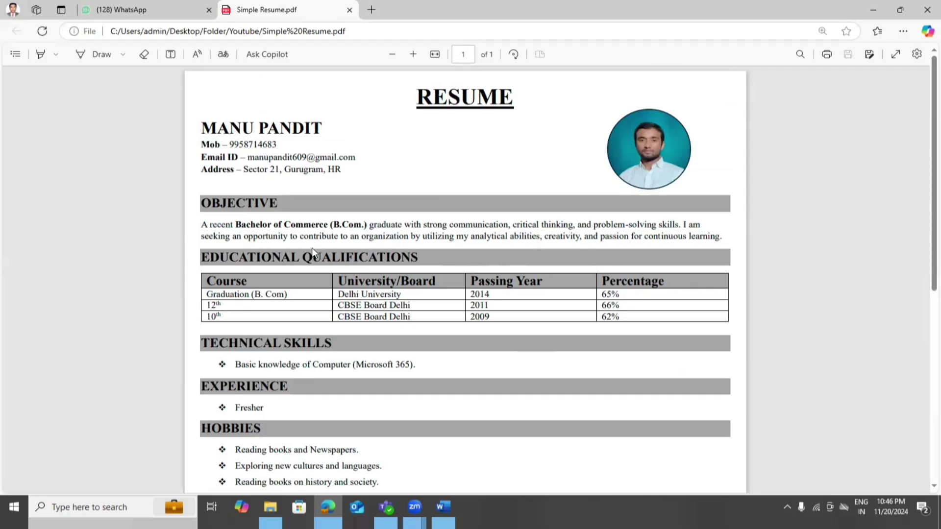
pyautogui.moveTo(282, 386); pyautogui.dragTo(294, 388)
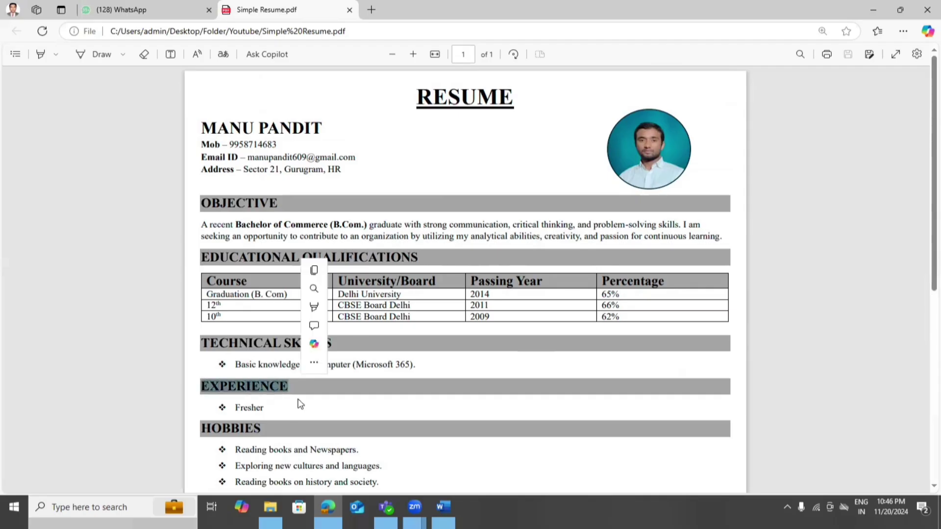
pyautogui.click(289, 401)
pyautogui.scroll(-2, 240, 308)
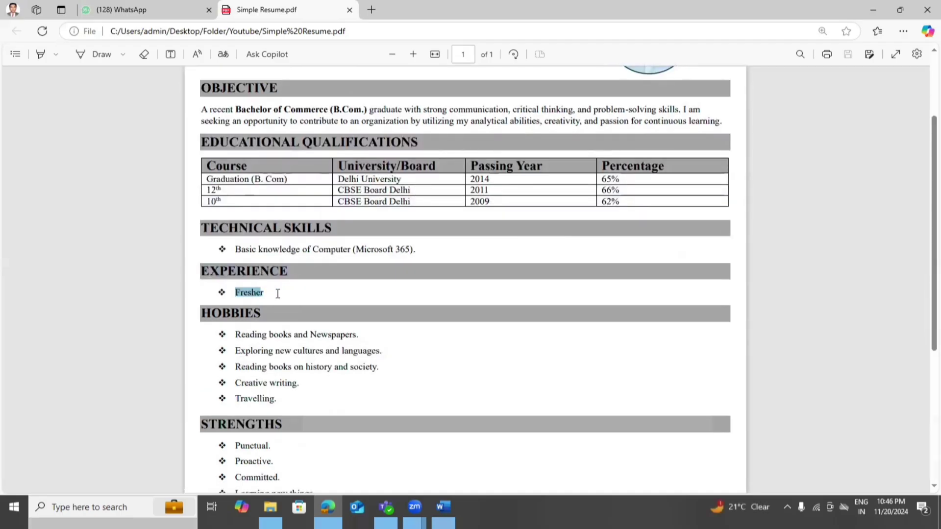
pyautogui.scroll(-4, 391, 318)
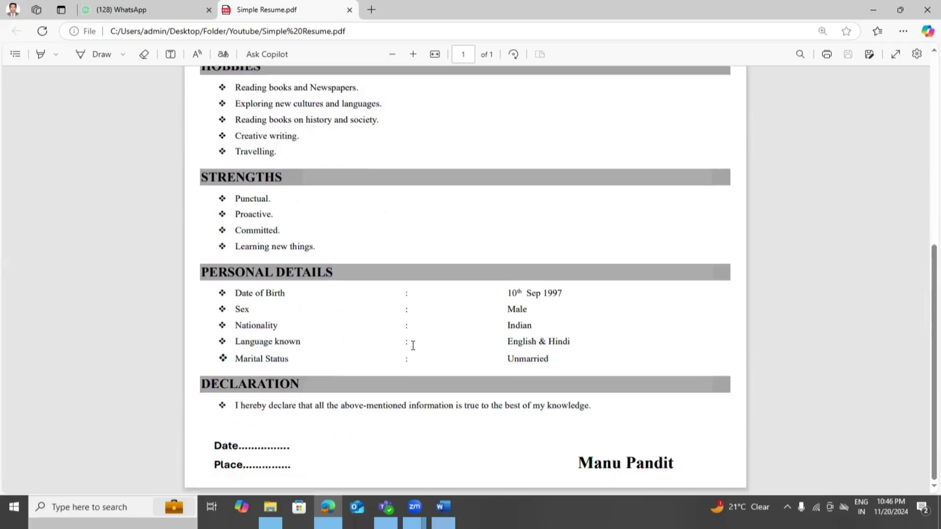
pyautogui.scroll(-1, 419, 339)
pyautogui.keyDown('ctrl'); pyautogui.scroll(2, 393, 351); pyautogui.keyUp('ctrl')
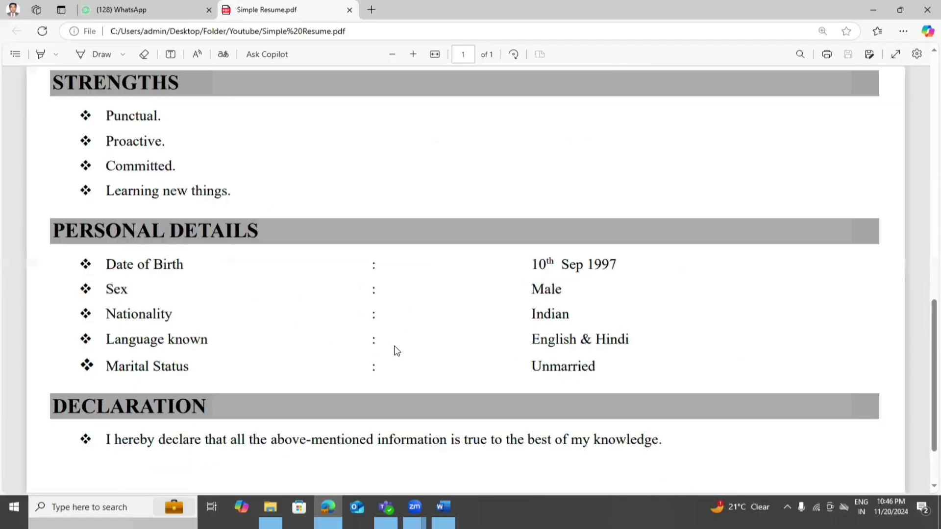
pyautogui.scroll(3, 419, 330)
pyautogui.scroll(3, 422, 330)
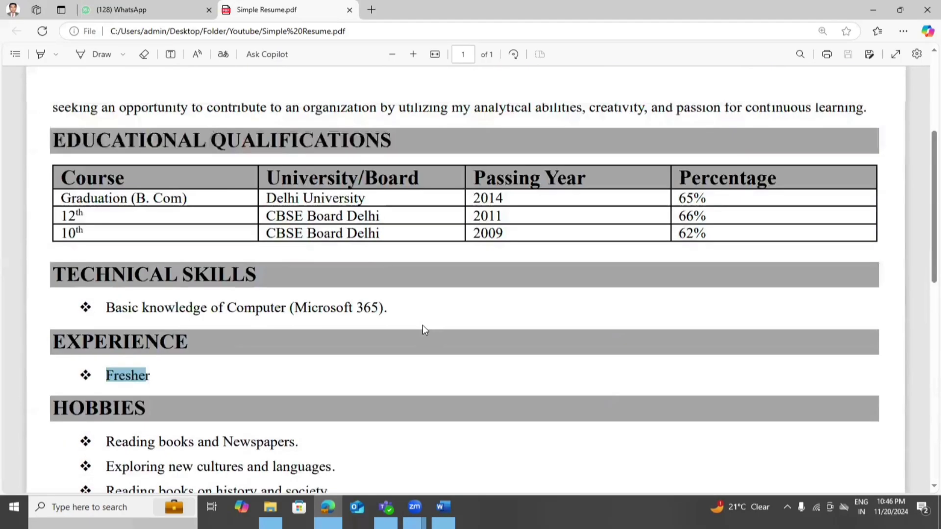
pyautogui.scroll(3, 431, 313)
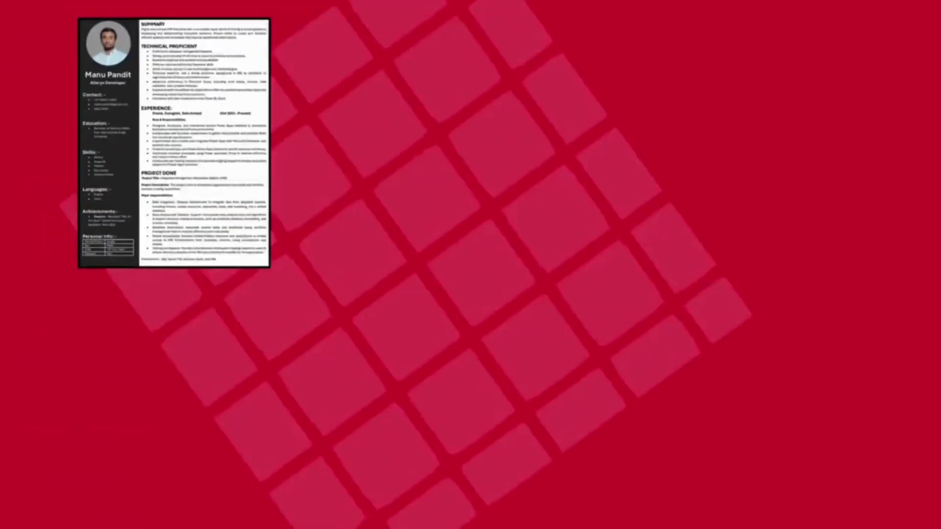